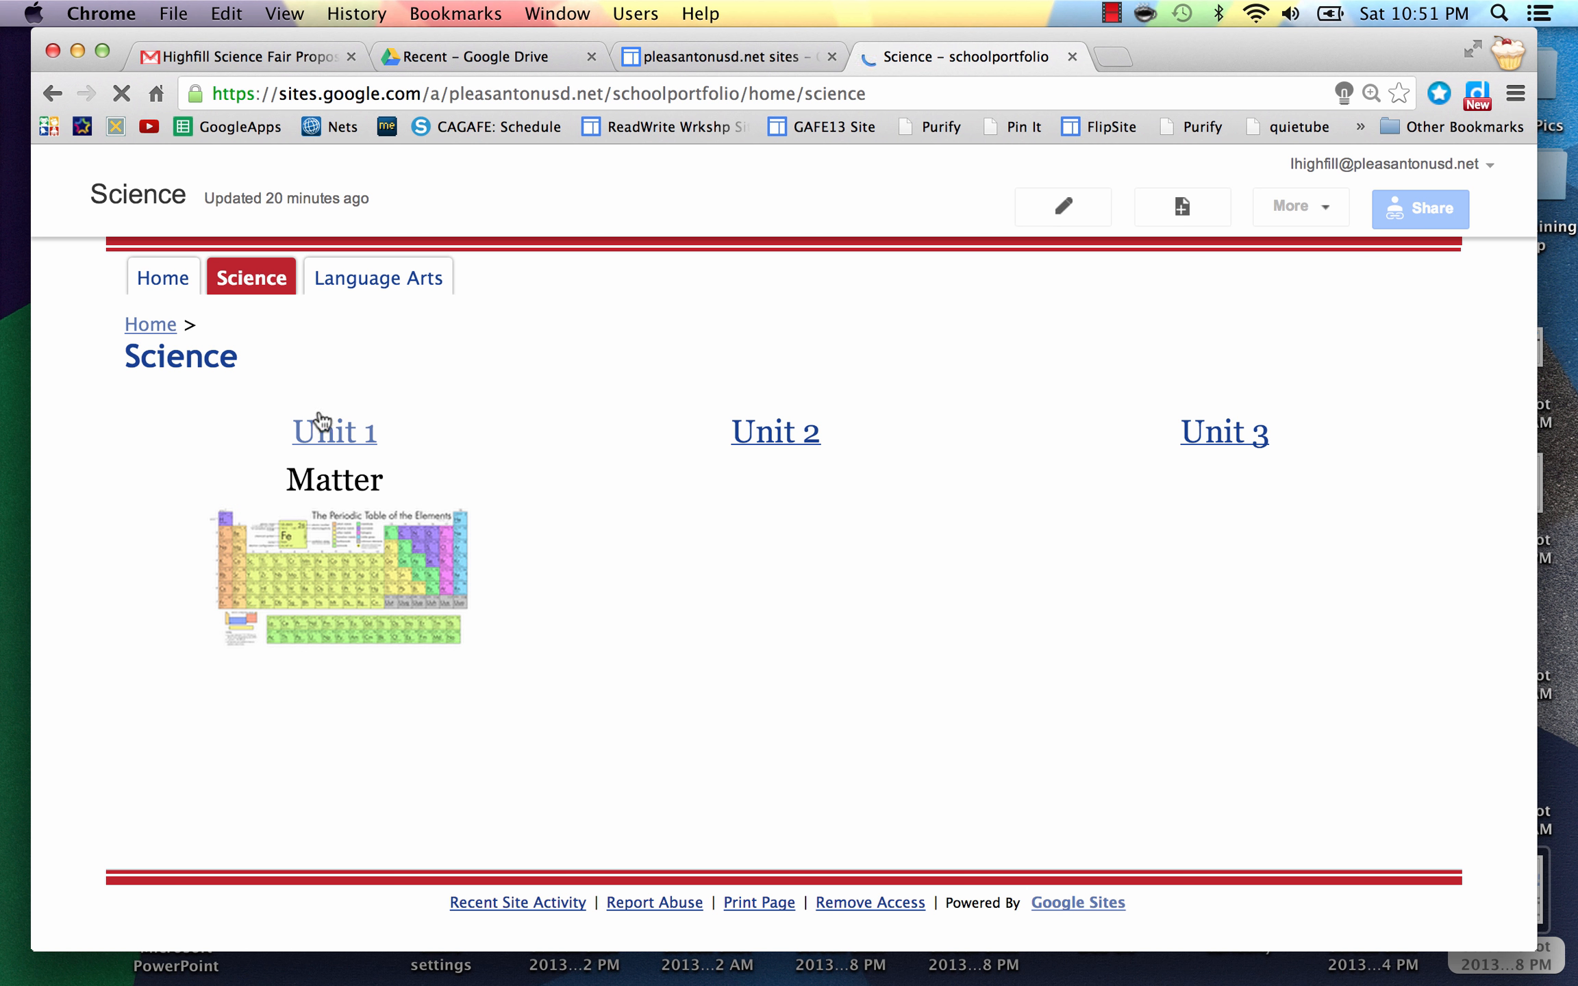
Step: Open the Unit 1 subpage under Science, which shows the Oxygen video
left_click(343, 438)
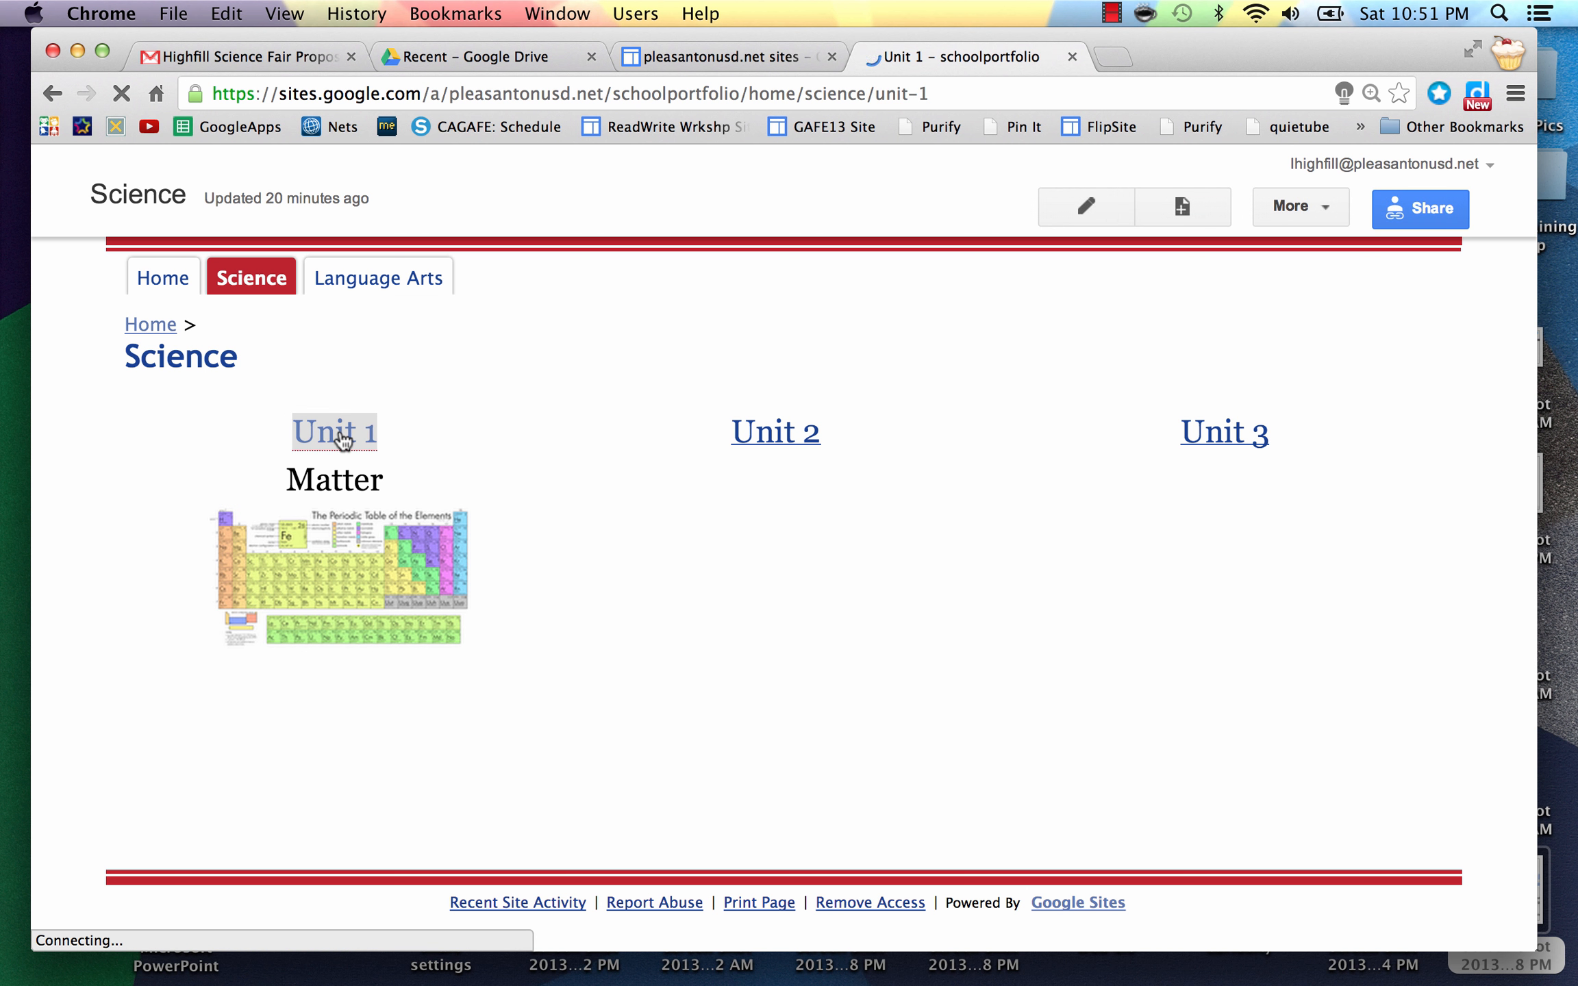
mouse_move(251, 286)
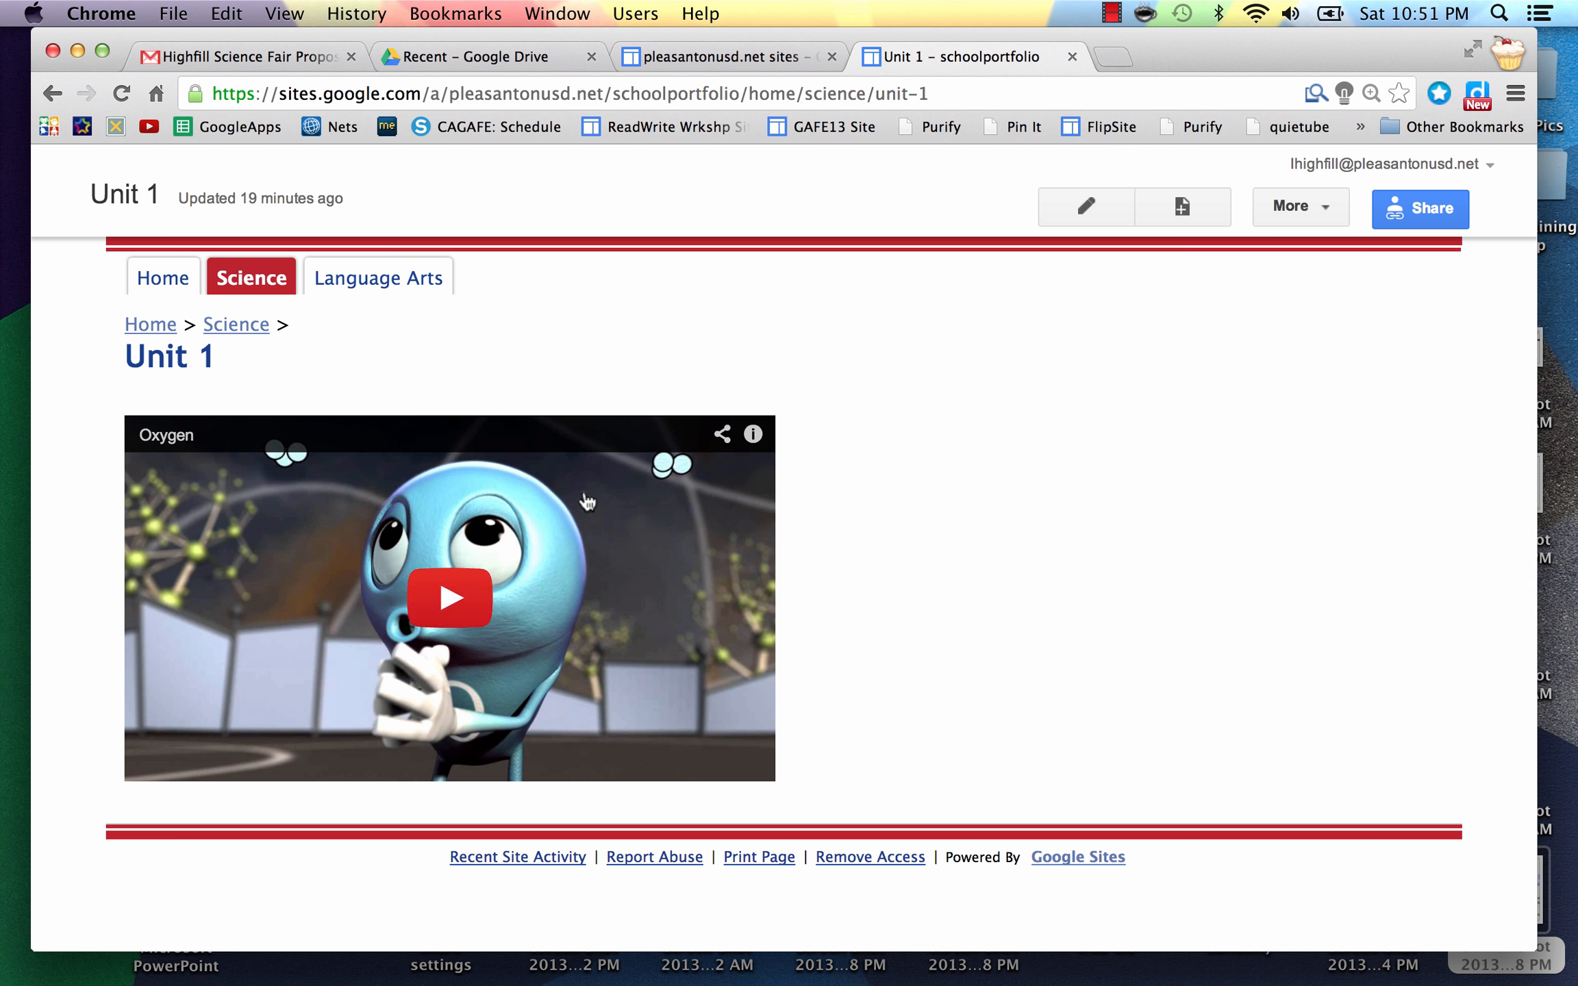
Step: Put the Unit 1 page into edit mode and switch its layout to One column
left_click(1077, 203)
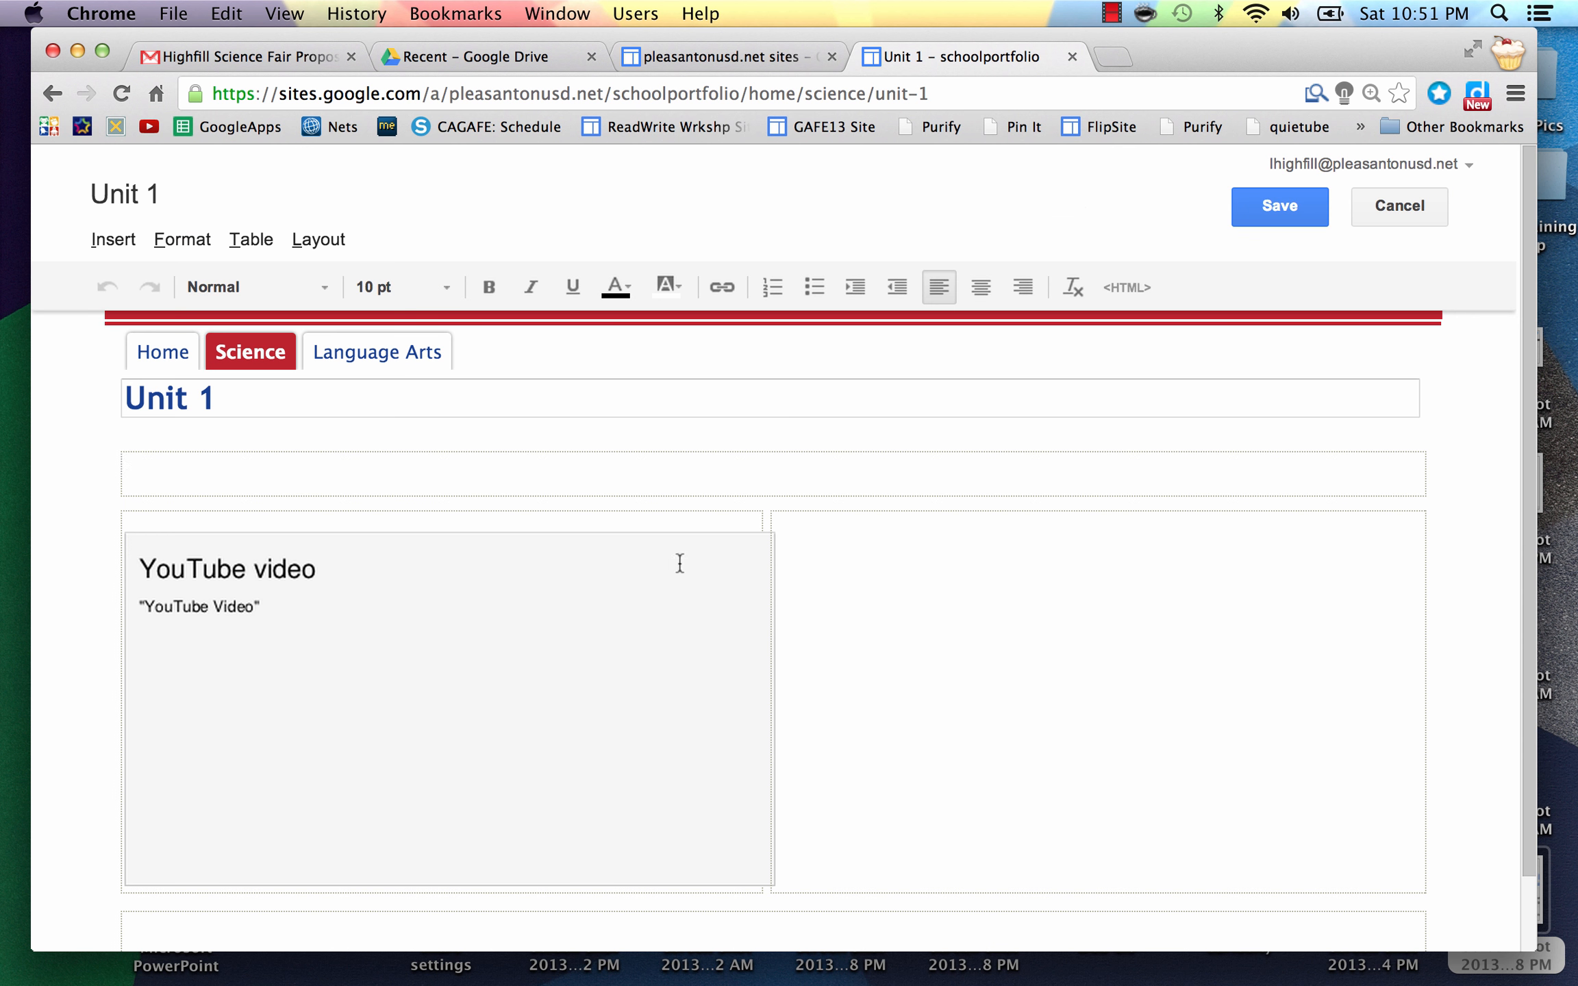
scroll(963, 653, "down", 3)
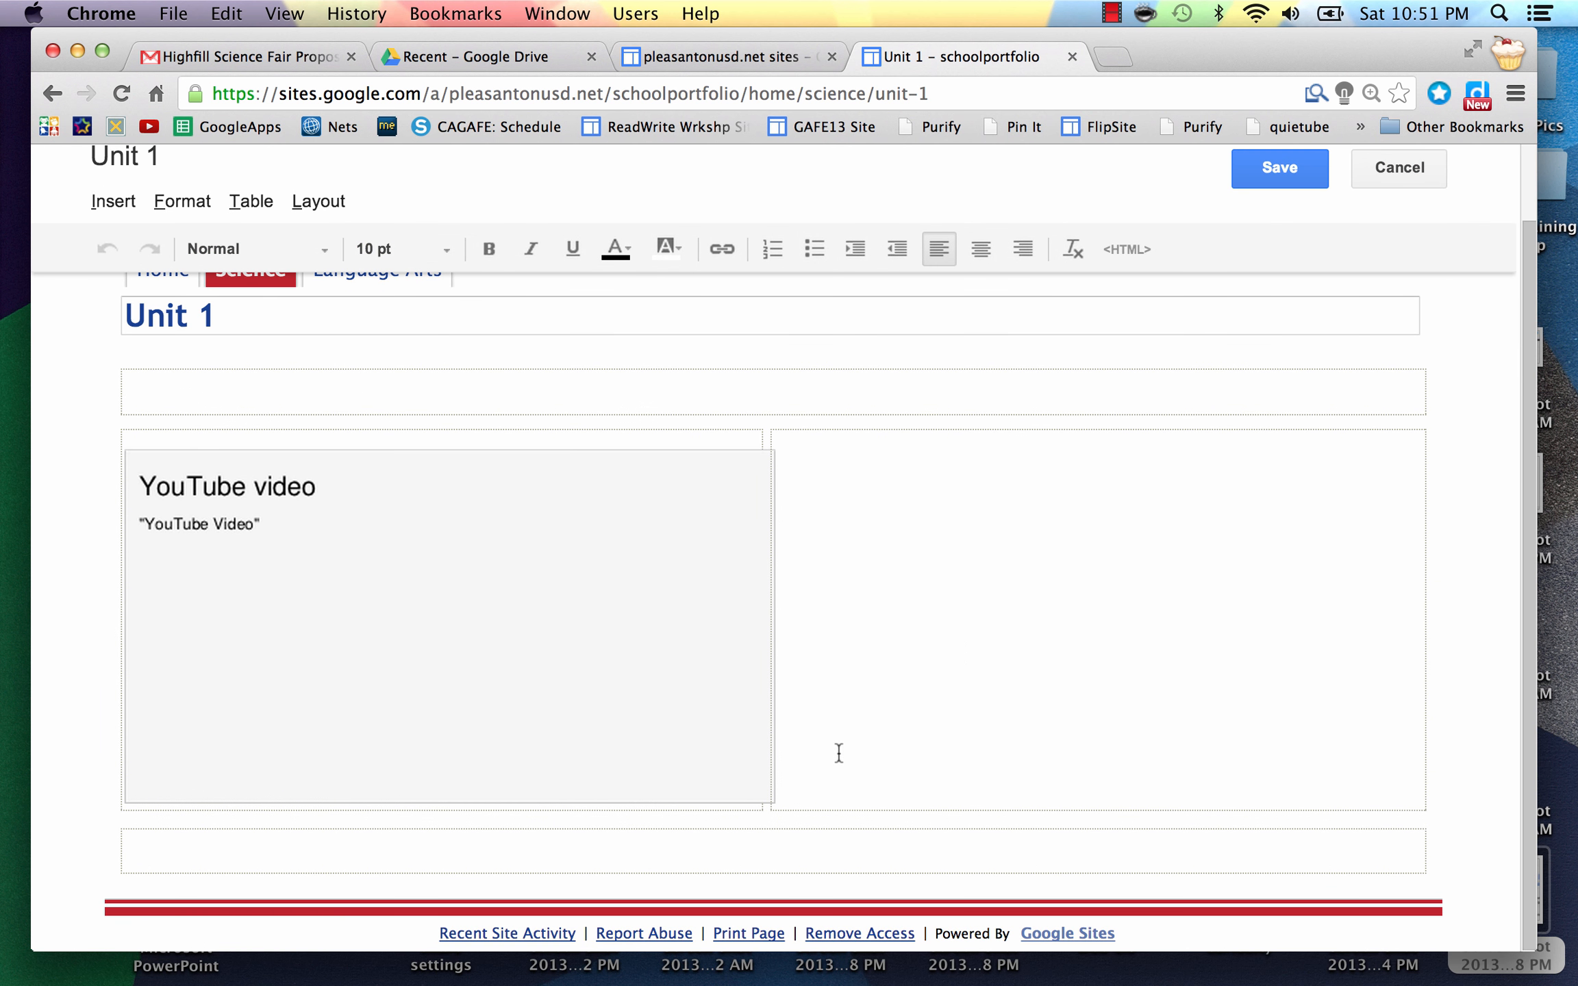
left_click(778, 761)
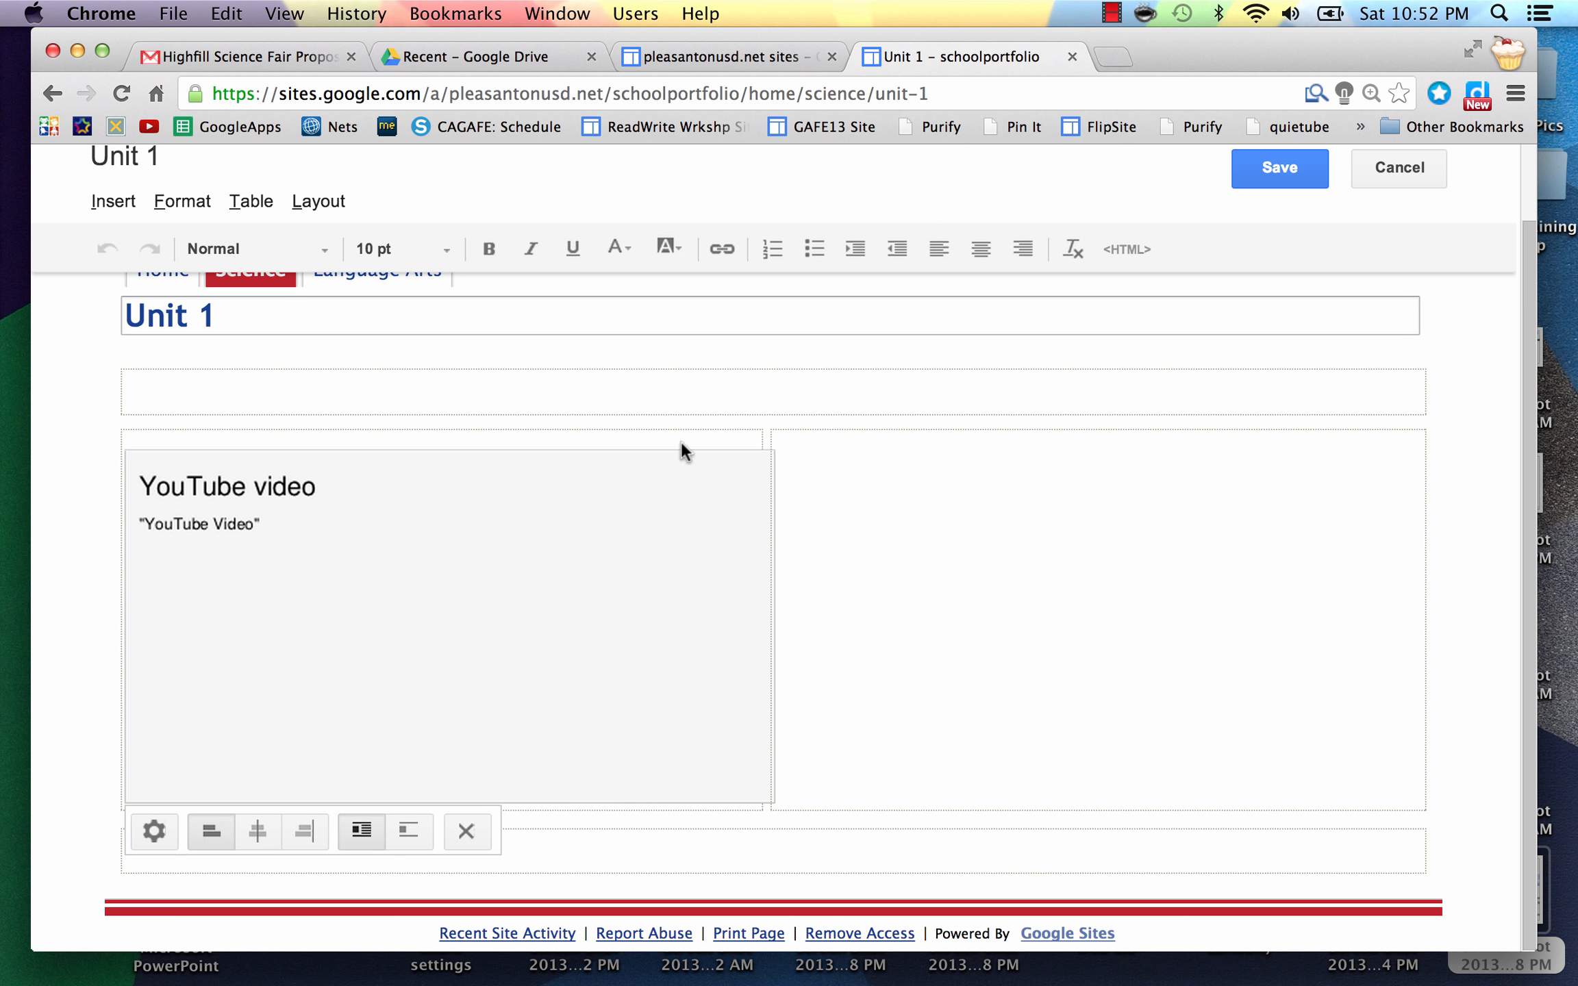
left_click(317, 201)
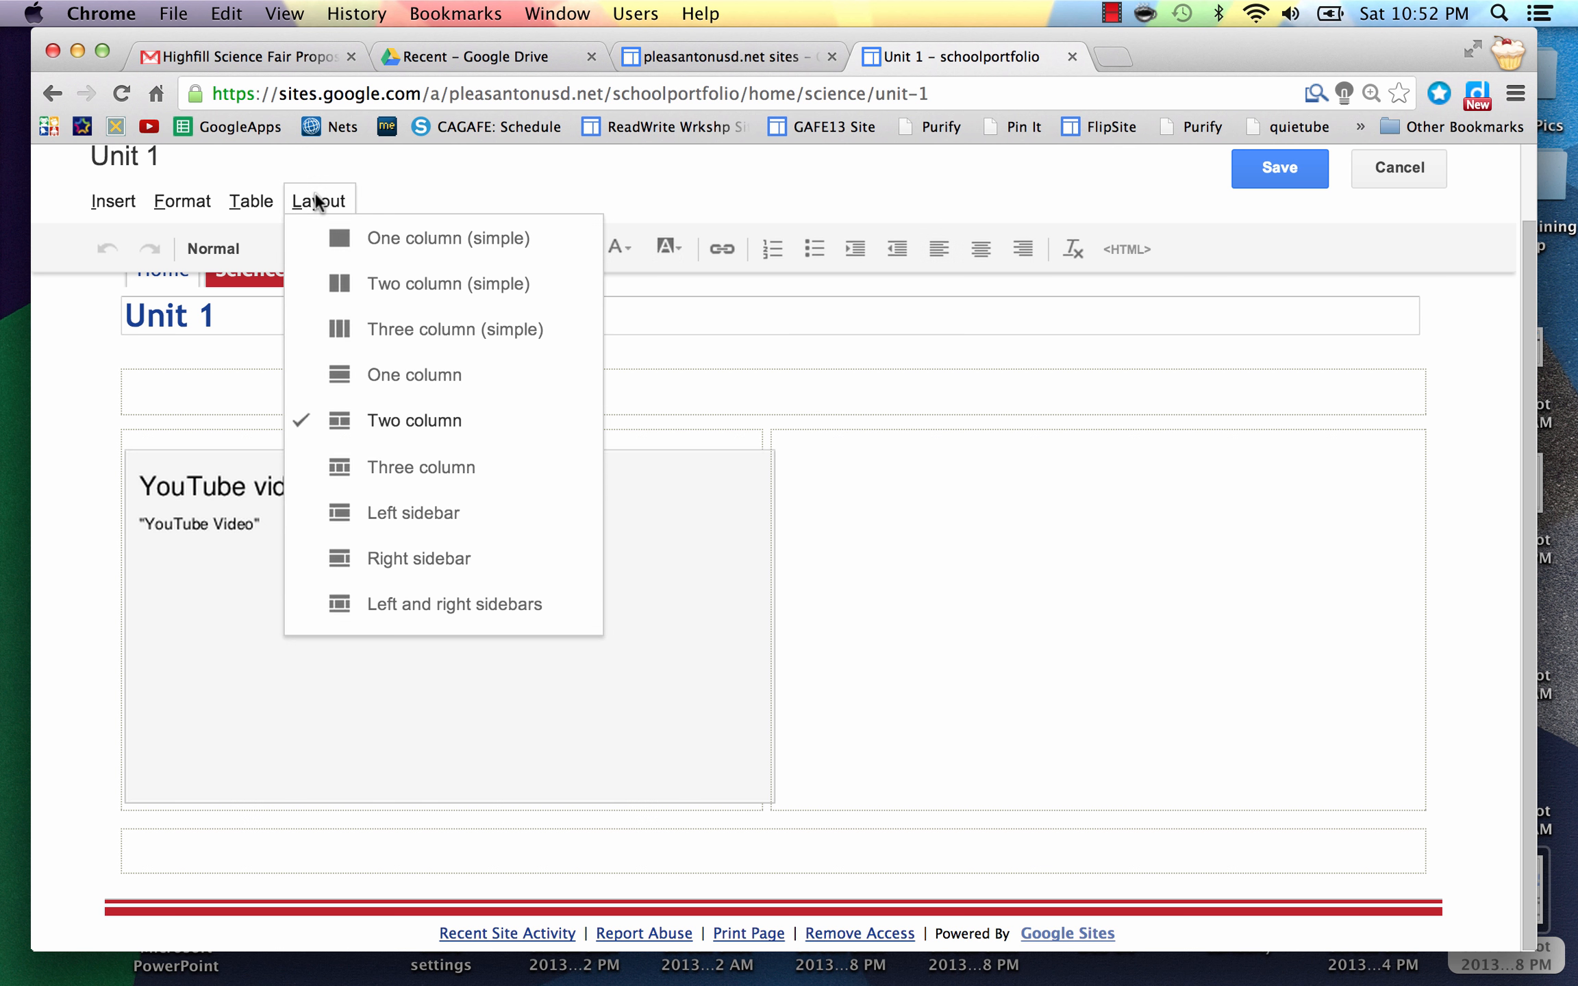
left_click(403, 375)
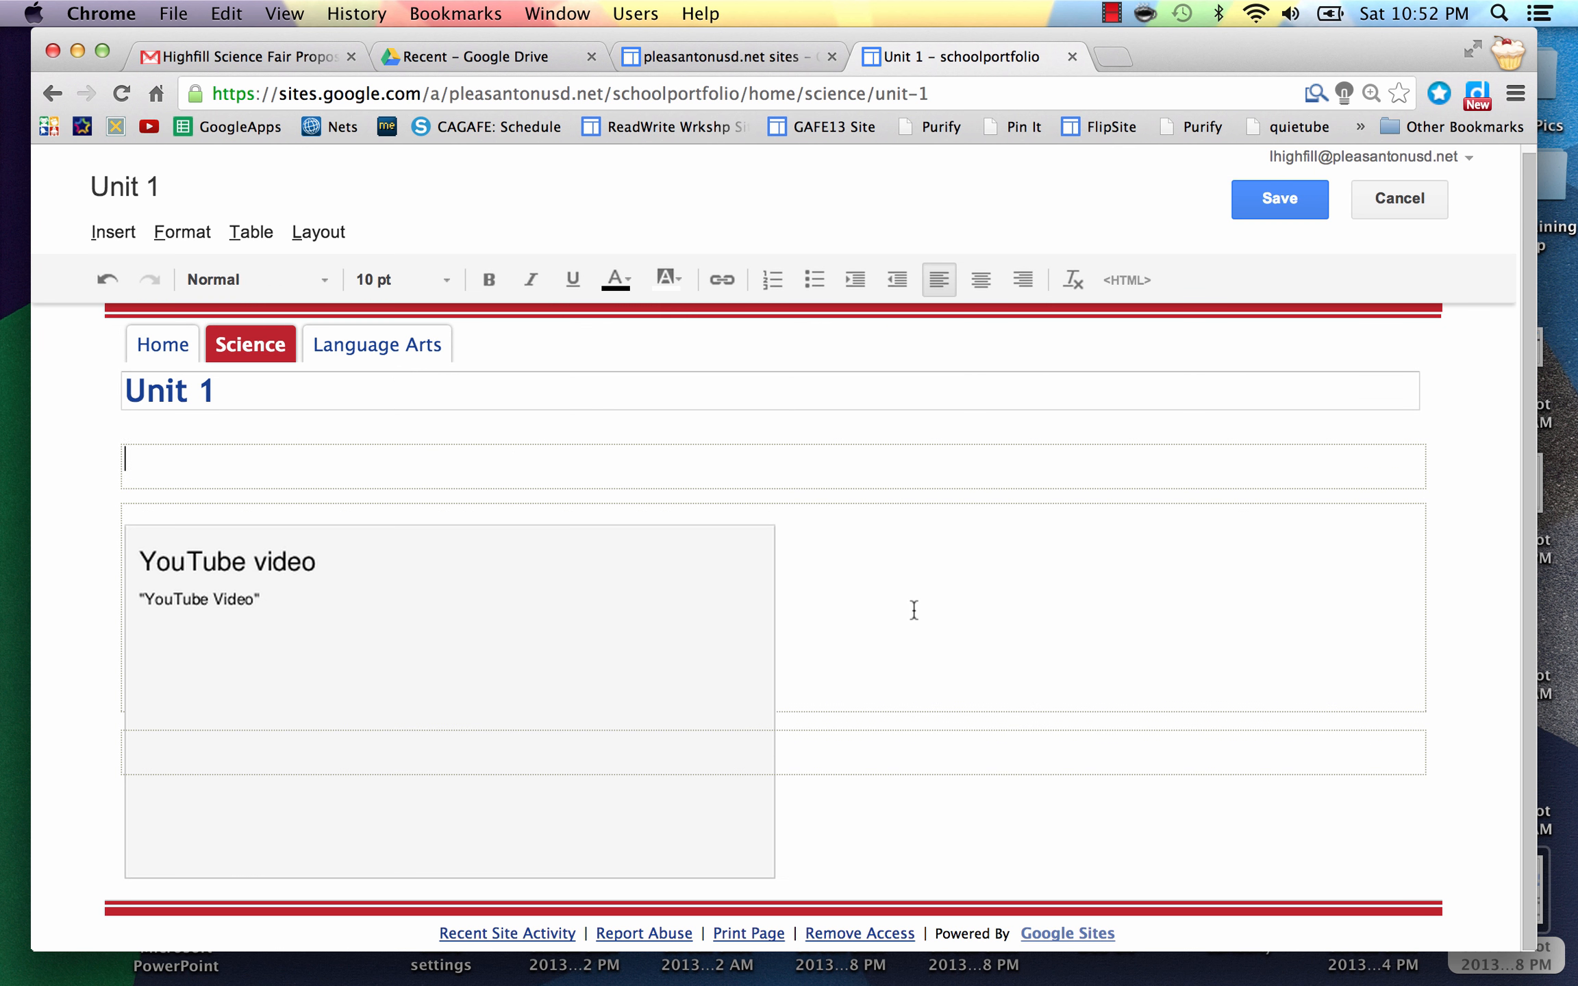
Step: Add blank lines beside the YouTube video and in the empty top box
left_click(819, 675)
key("Return")
key("Return")
key("Return")
key("Return")
key("Return")
key("Return")
key("Return")
key("Return")
key("Return")
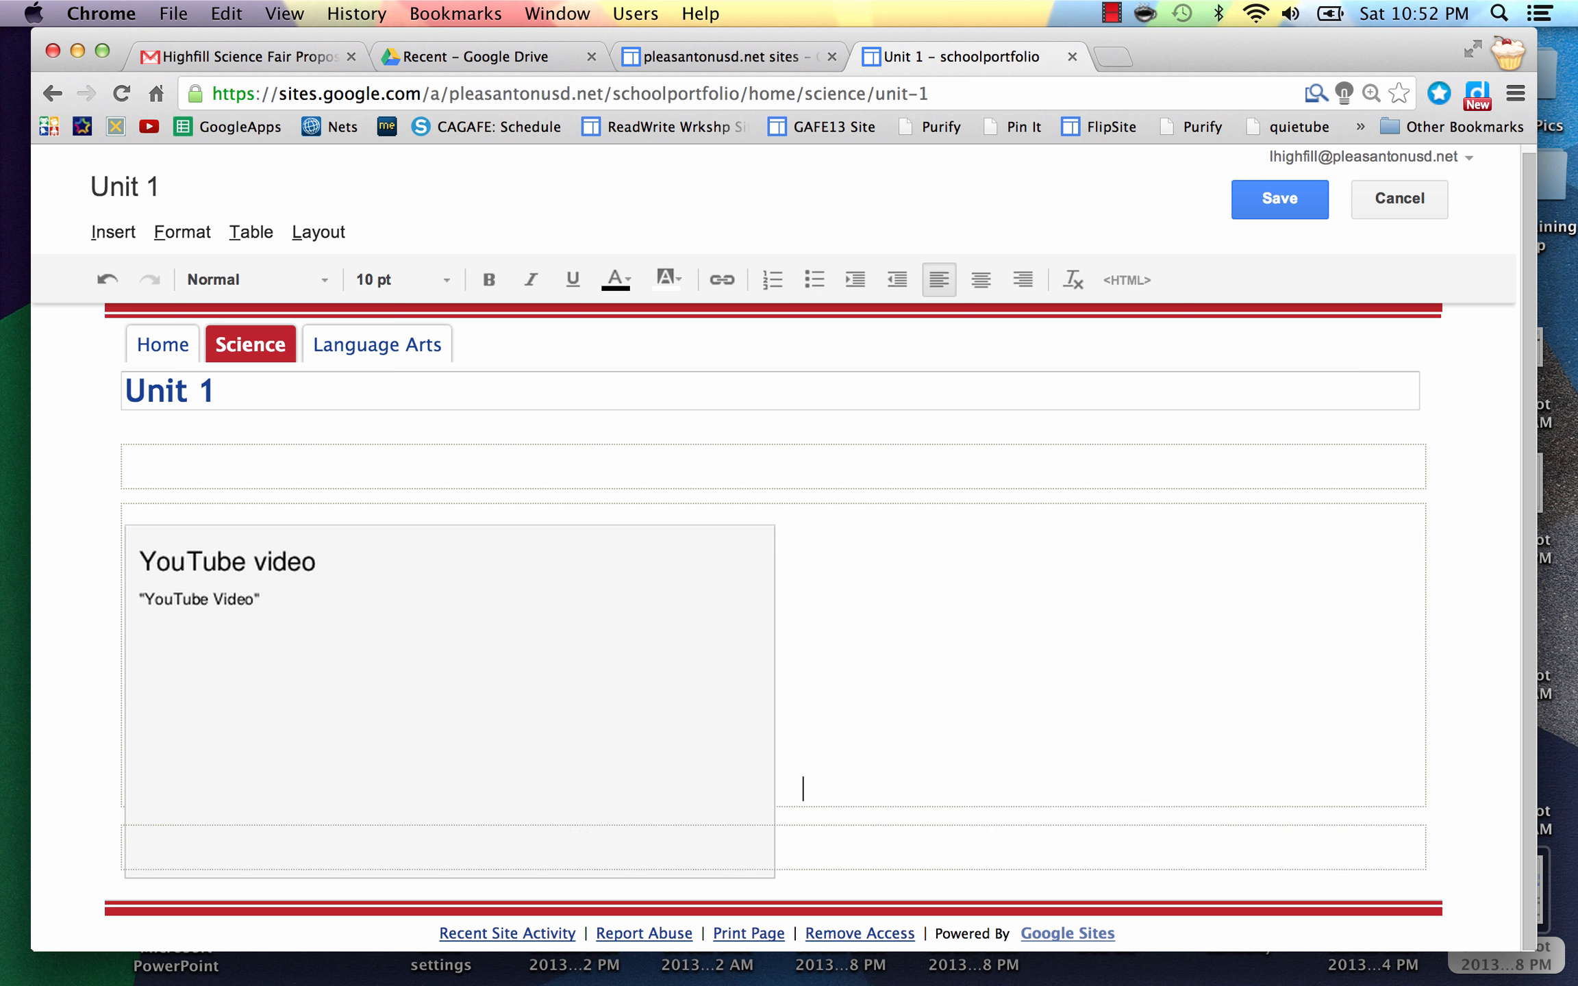
key("Return")
key("Return")
key("Return")
key("Return")
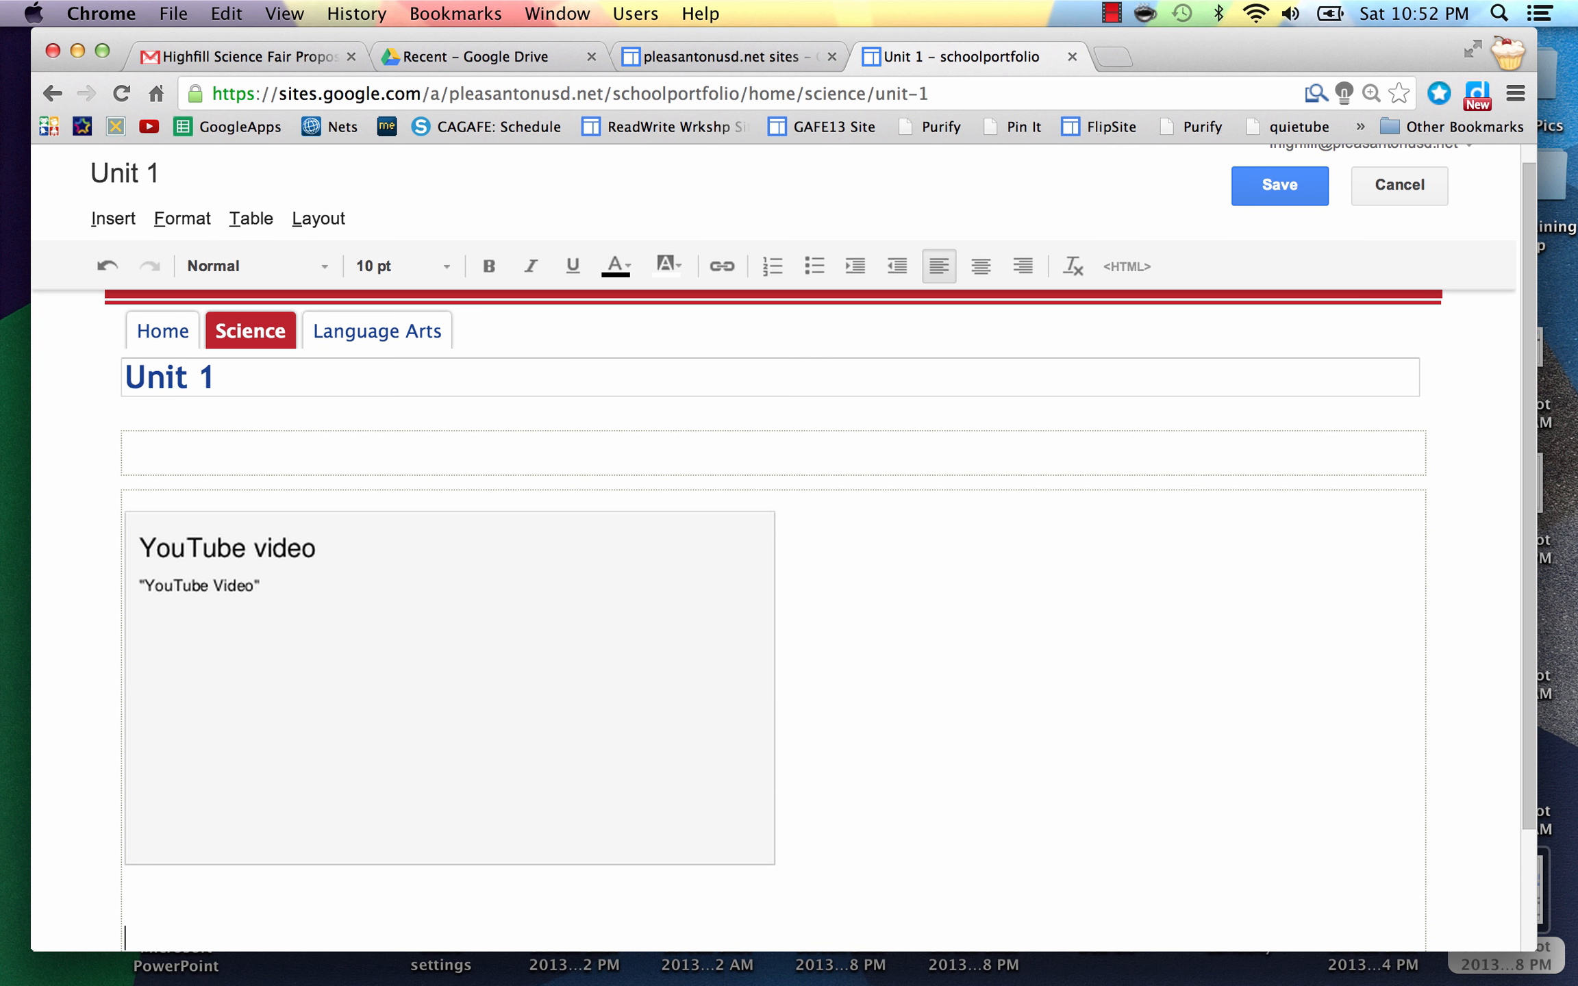
scroll(940, 599, "down", 5)
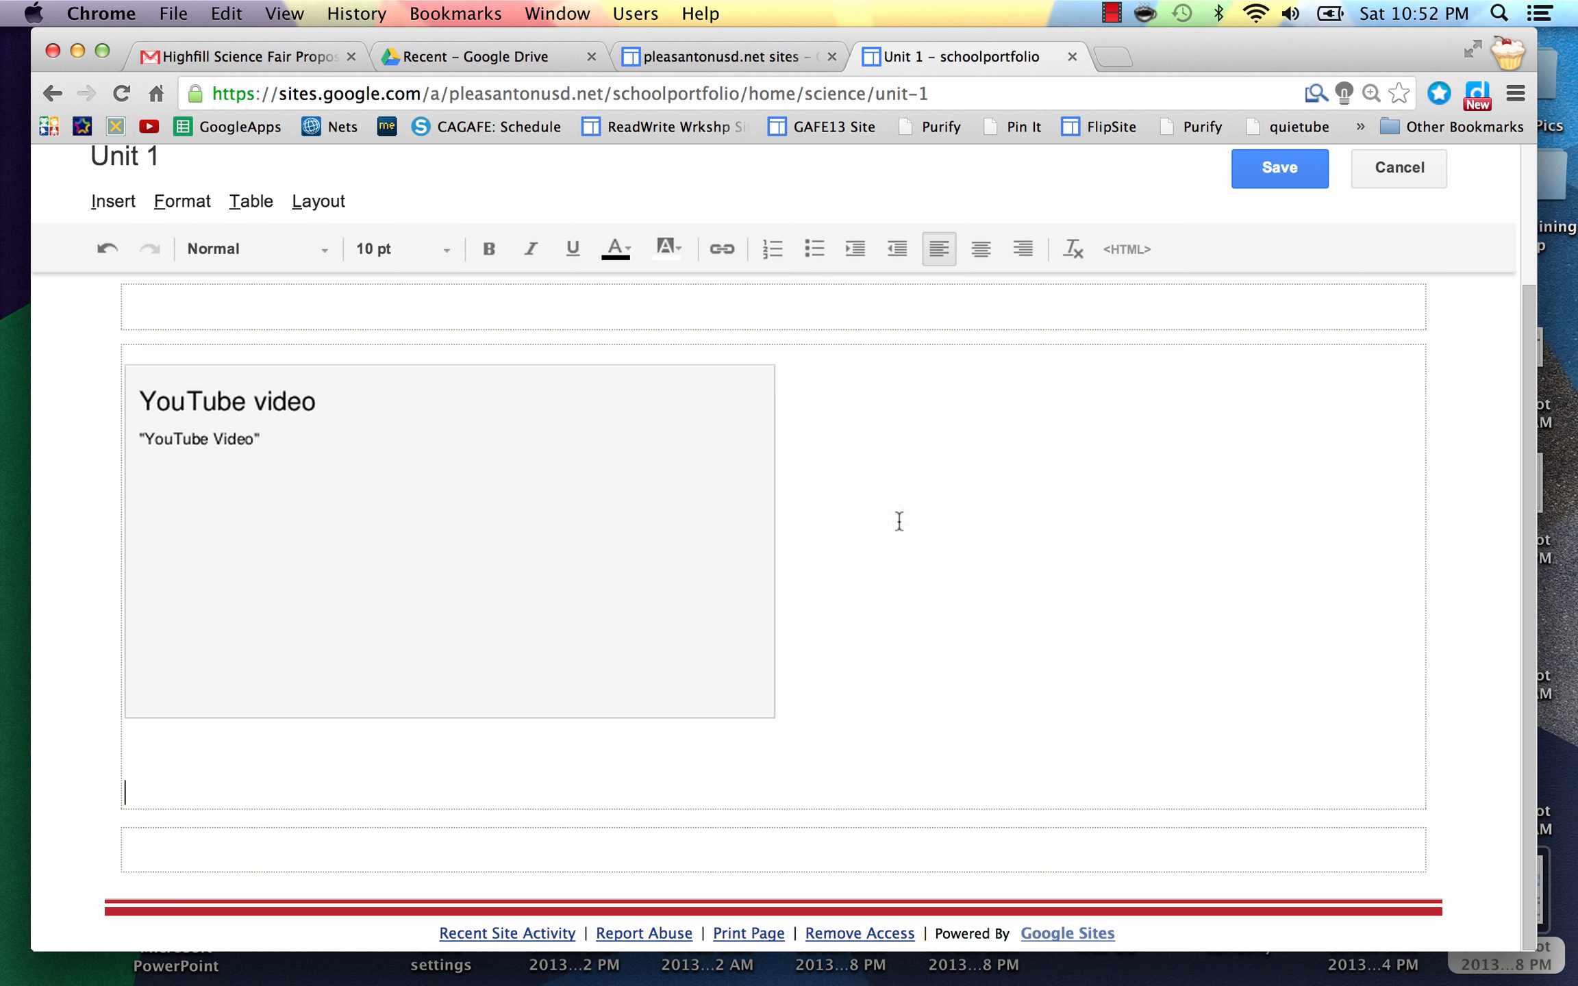
left_click(680, 319)
key("Return")
key("Return")
key("Return")
key("Return")
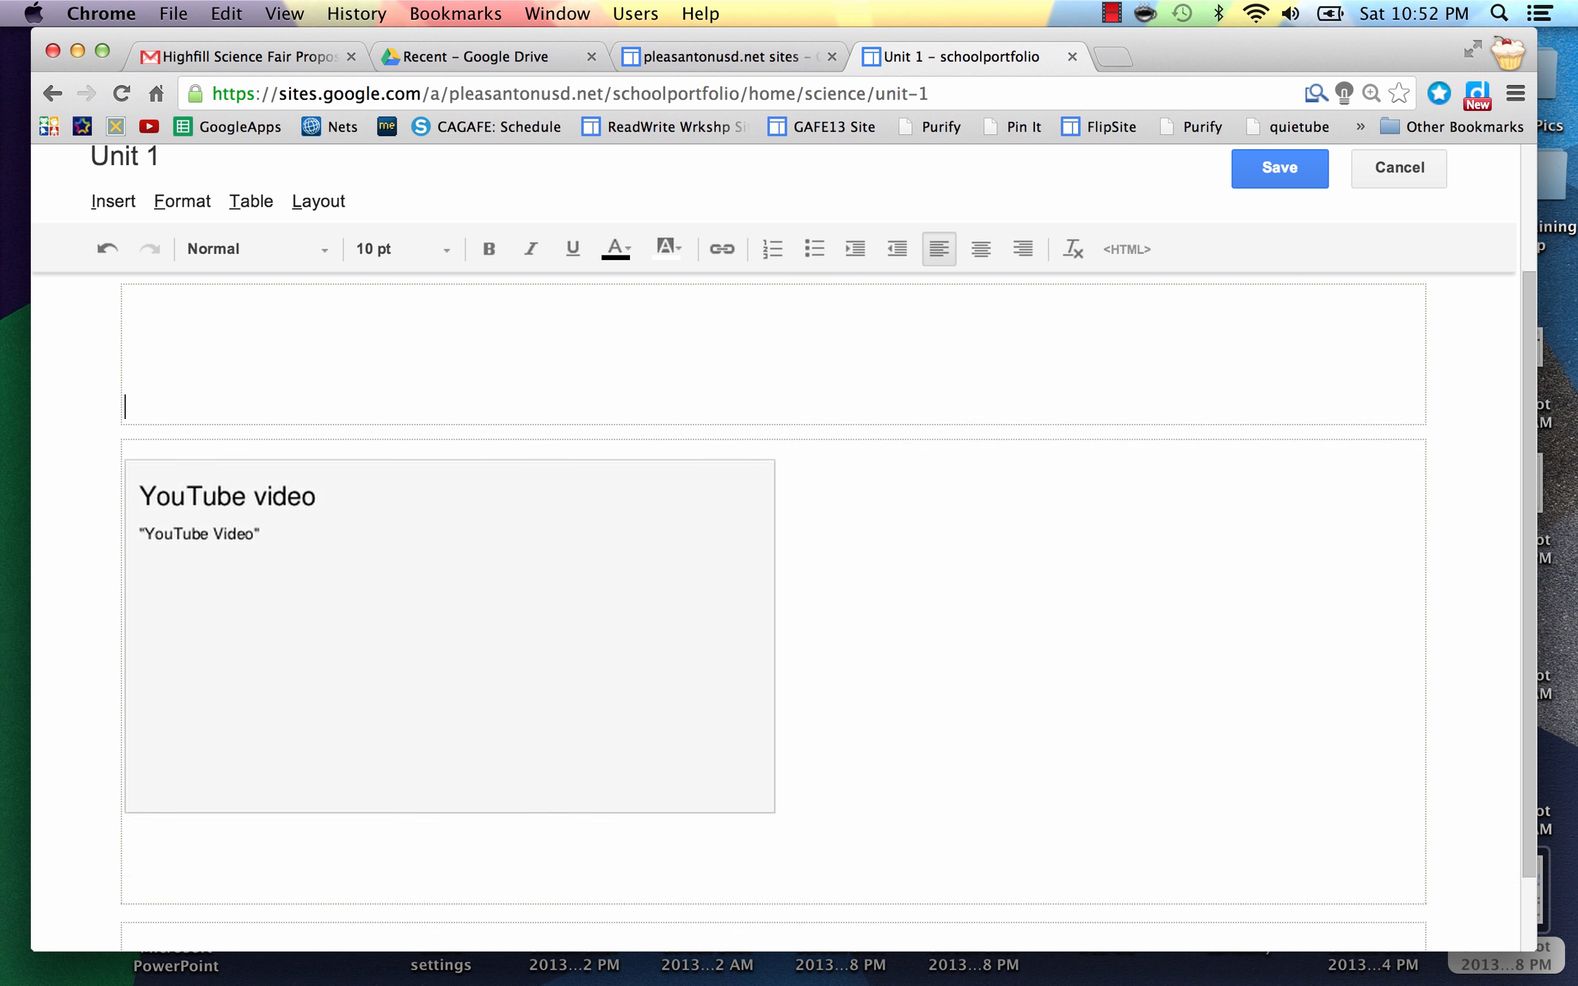
key("Return")
key("Return")
key("BackSpace")
key("BackSpace")
key("BackSpace")
key("BackSpace")
key("BackSpace")
key("BackSpace")
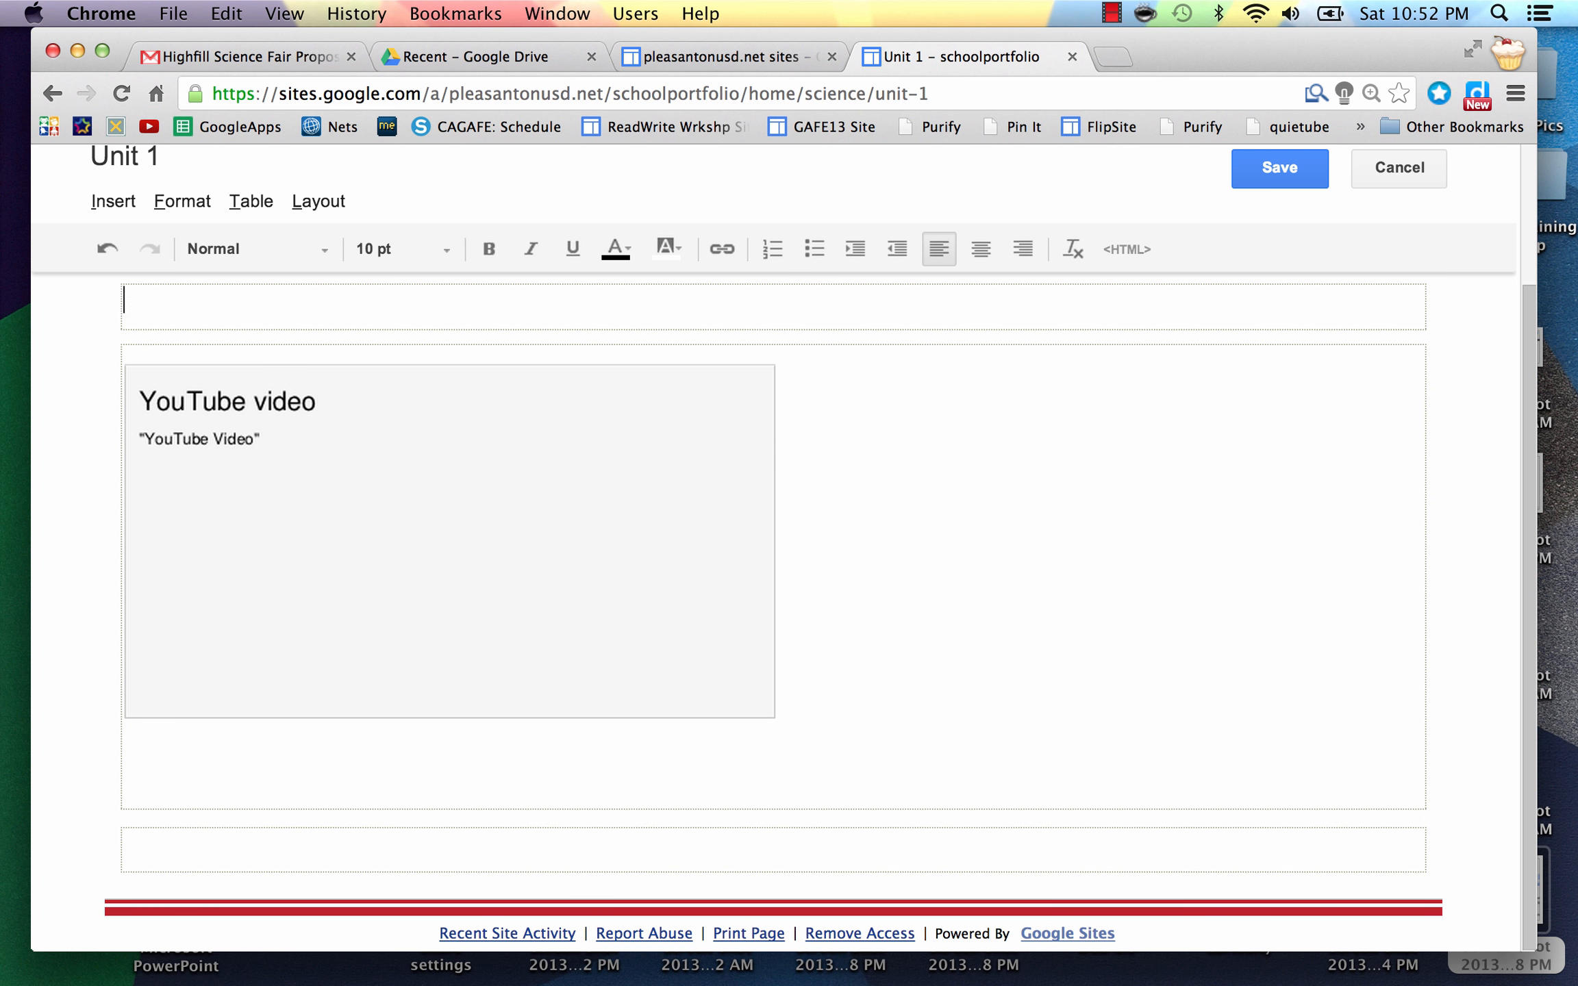
left_click(837, 680)
key("Return")
key("Return")
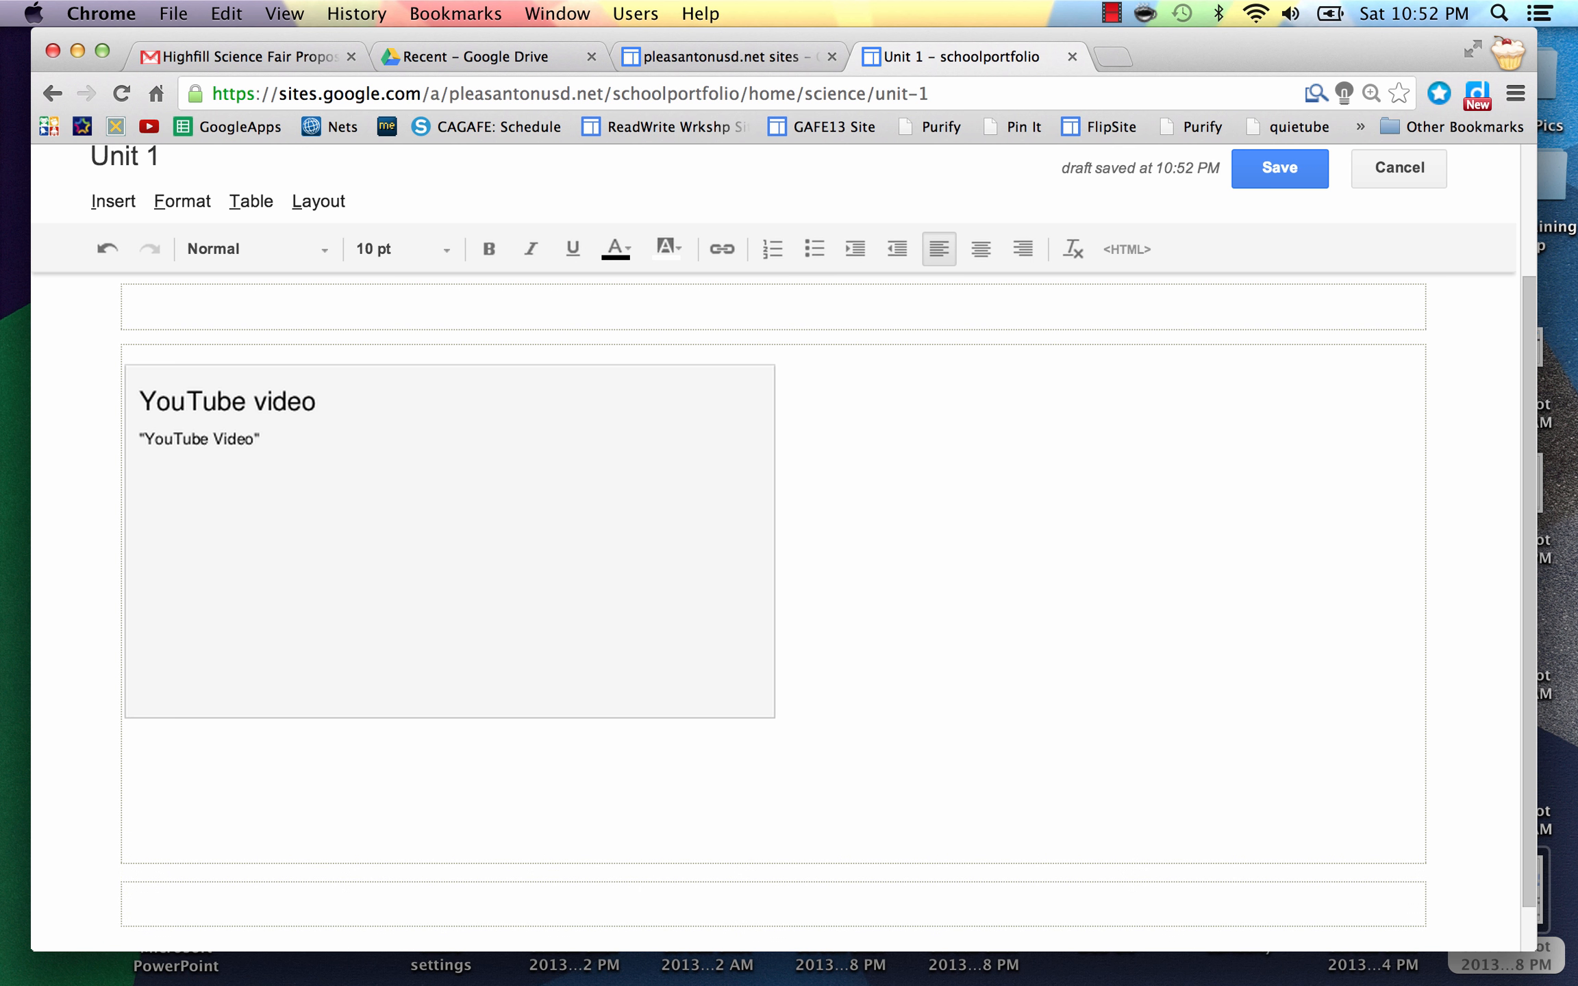
left_click(577, 588)
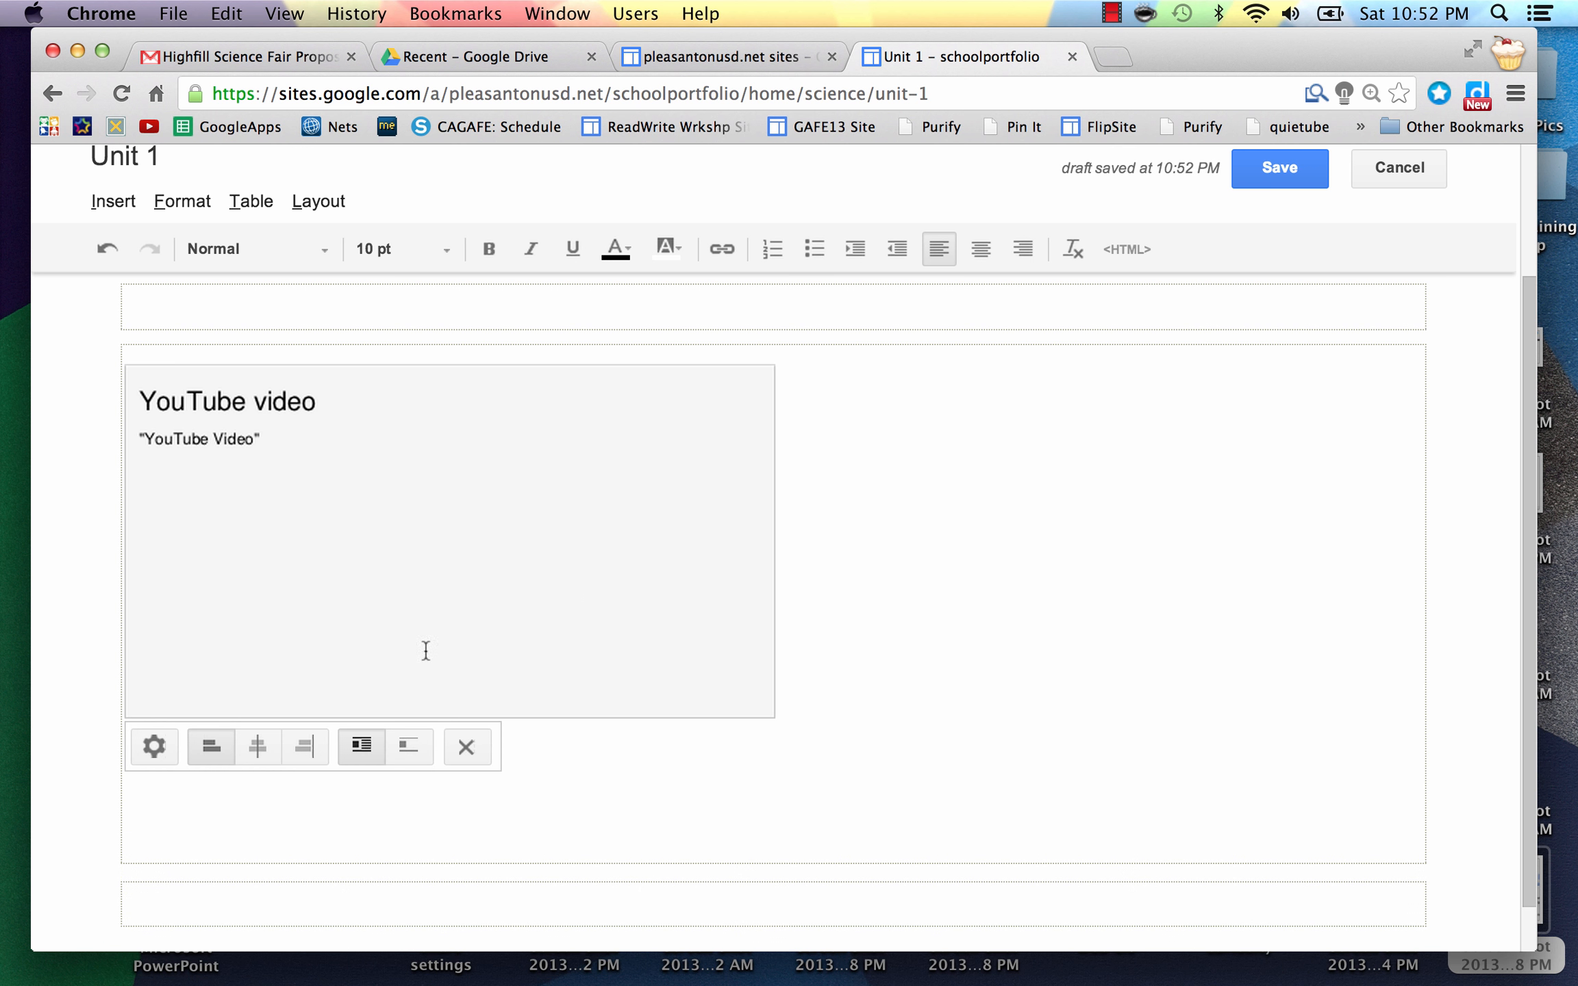
left_click(261, 742)
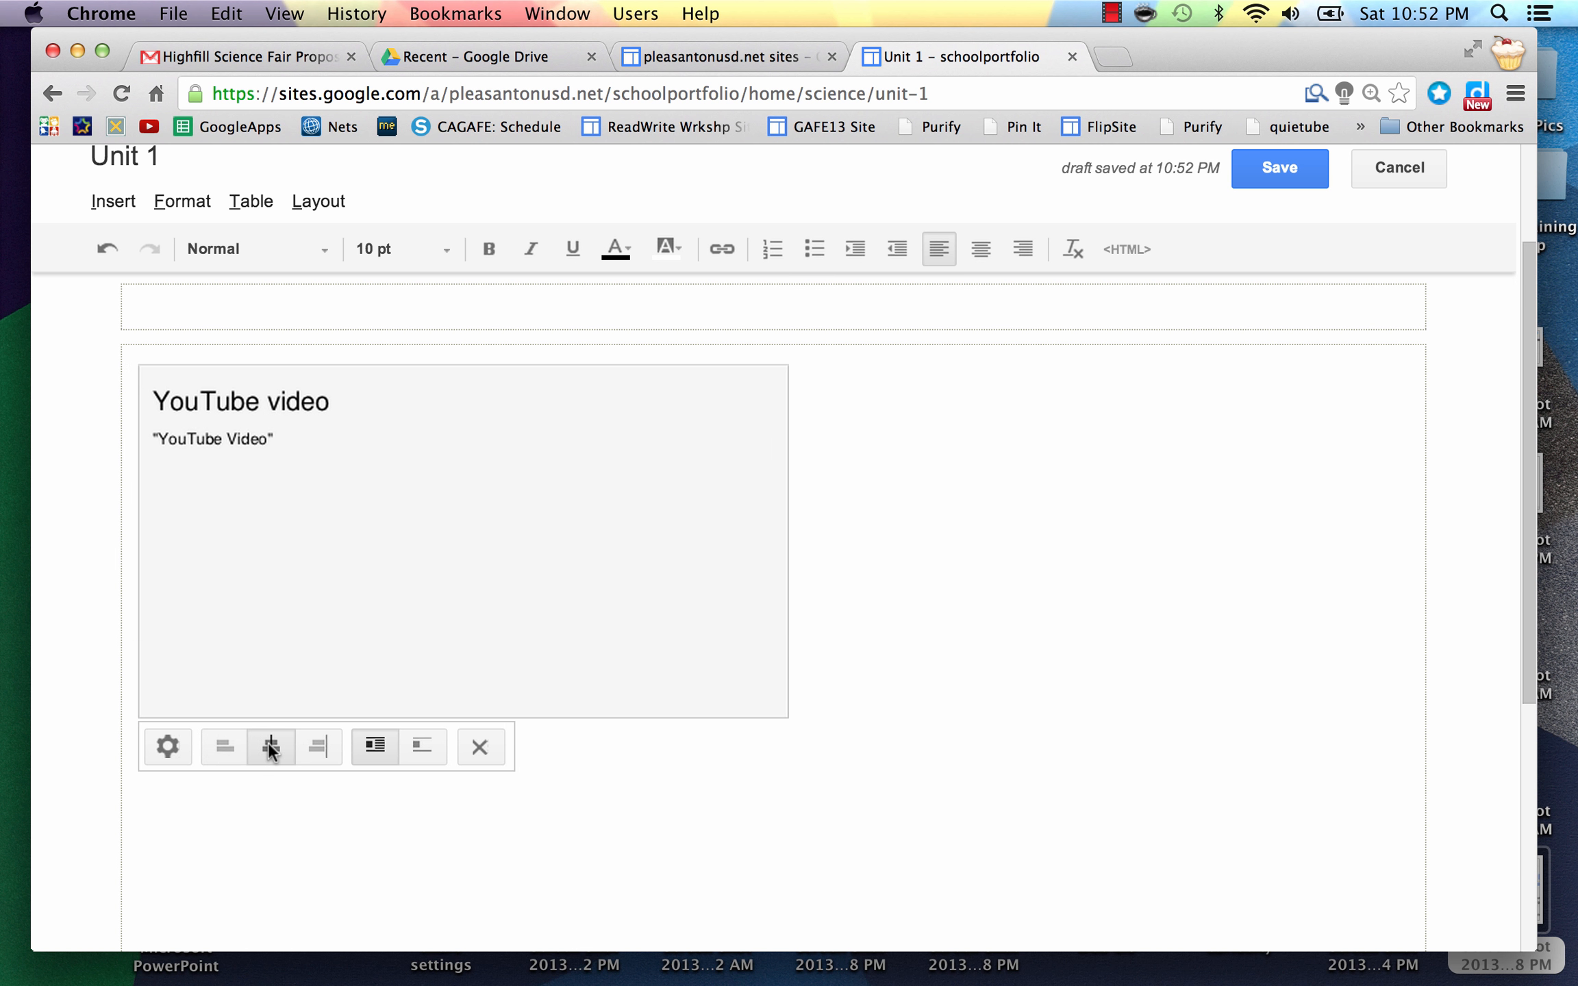
left_click(305, 578)
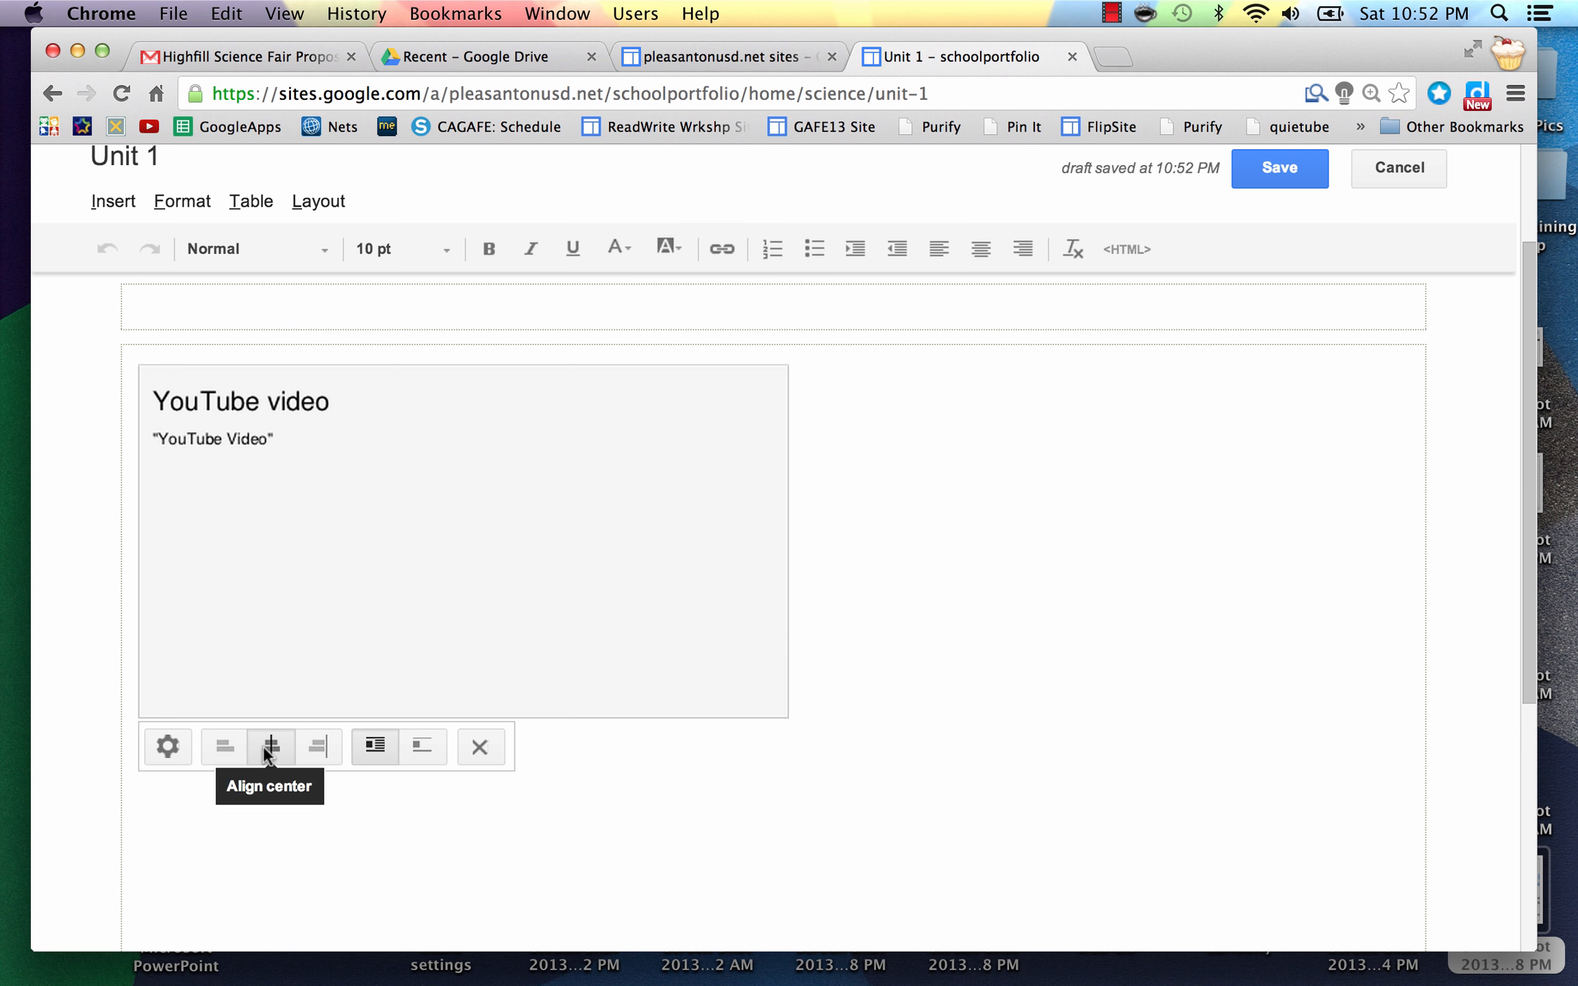
left_click(222, 746)
left_click(296, 744)
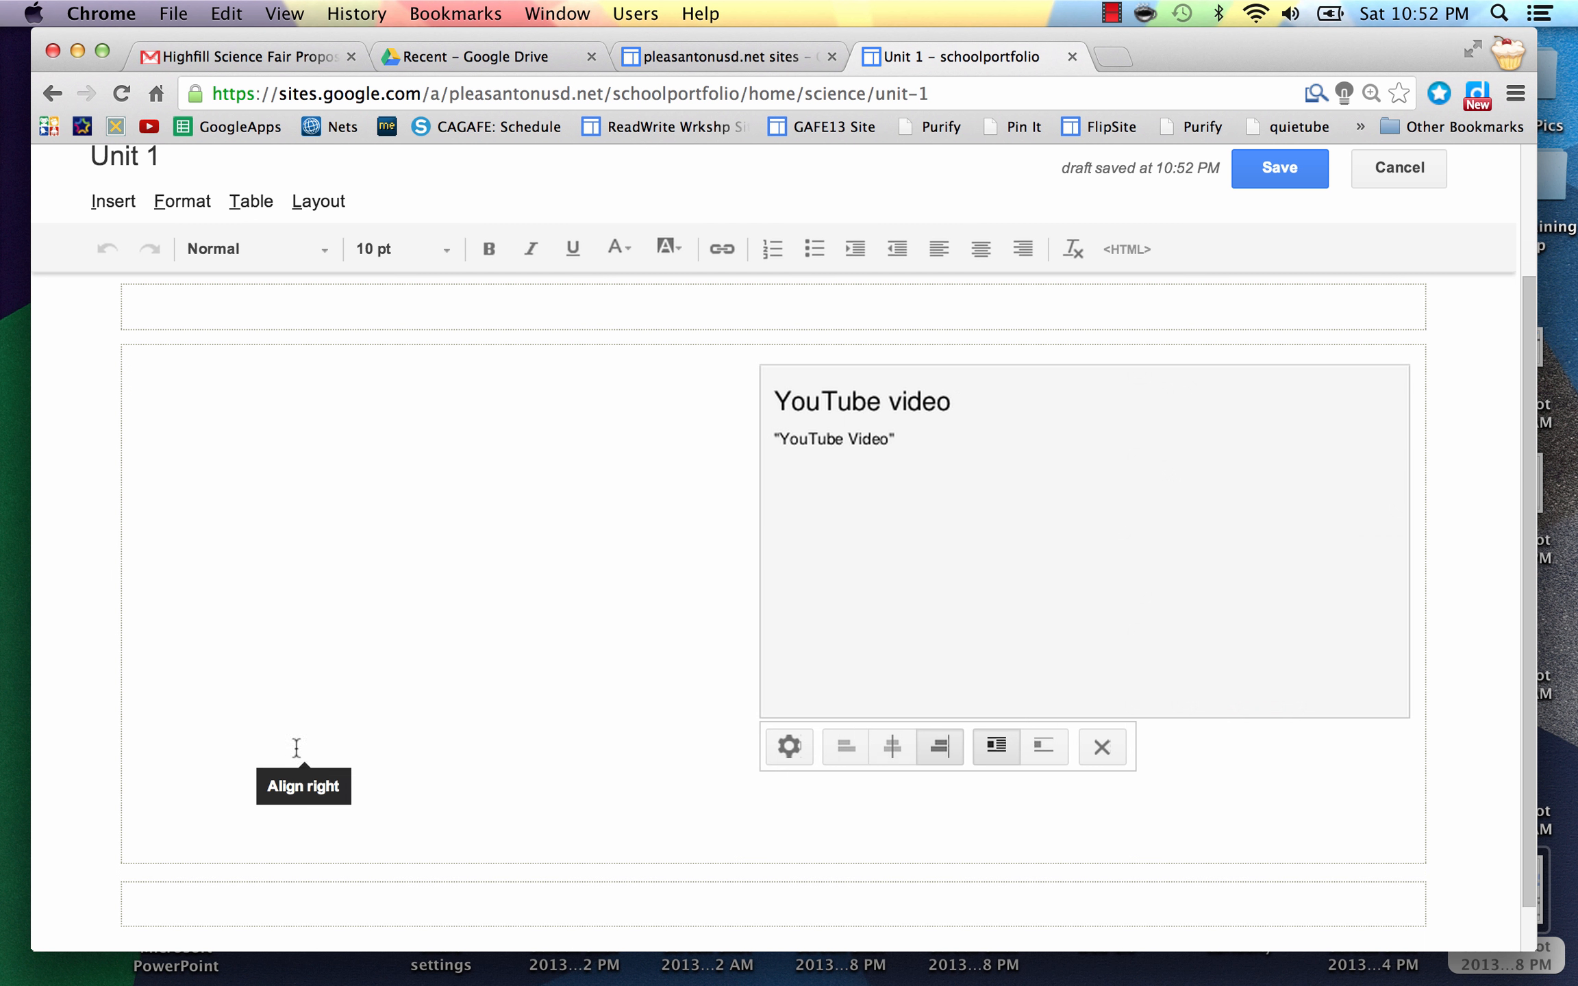
left_click(894, 744)
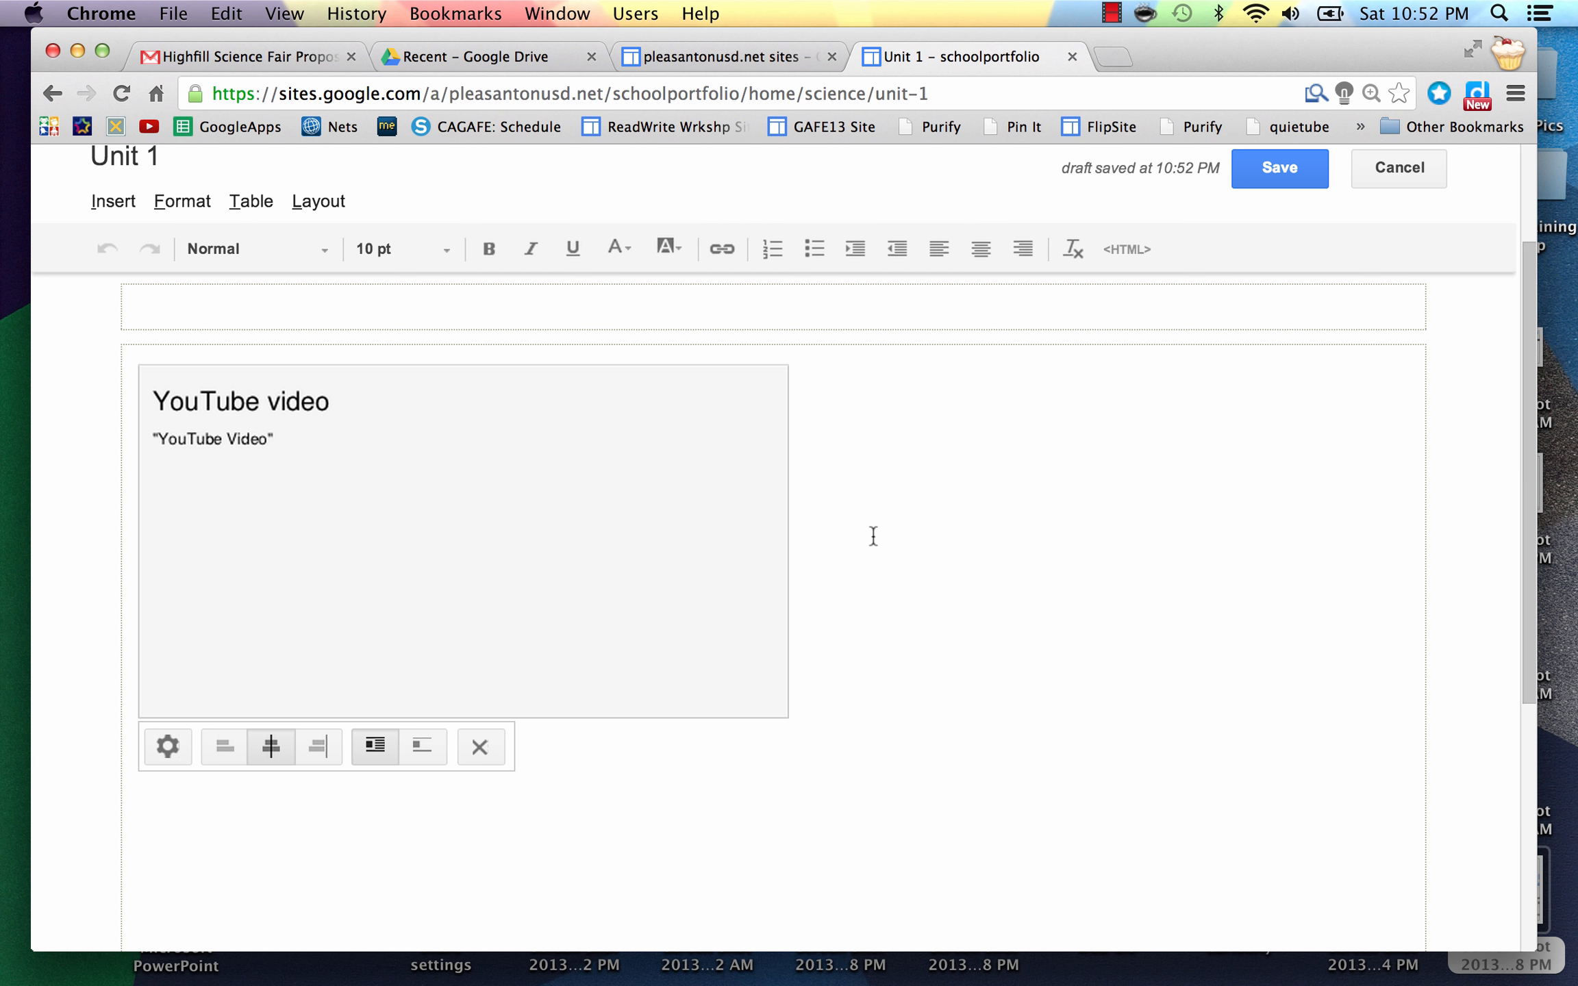
left_click(831, 593)
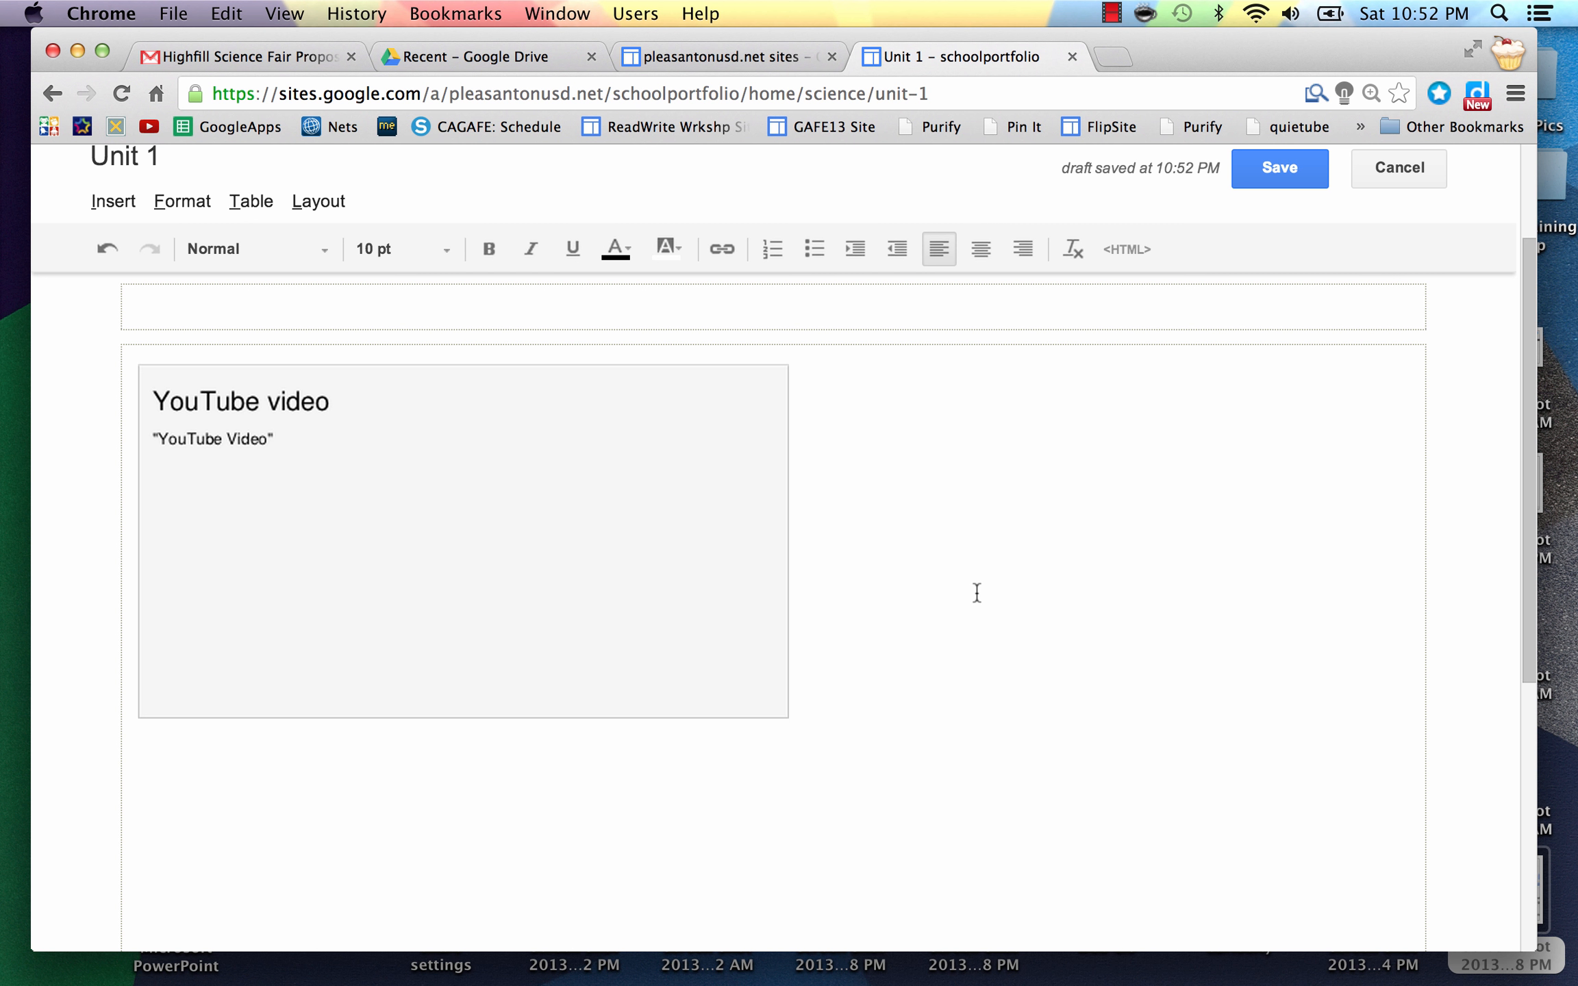
scroll(977, 593, "down", 3)
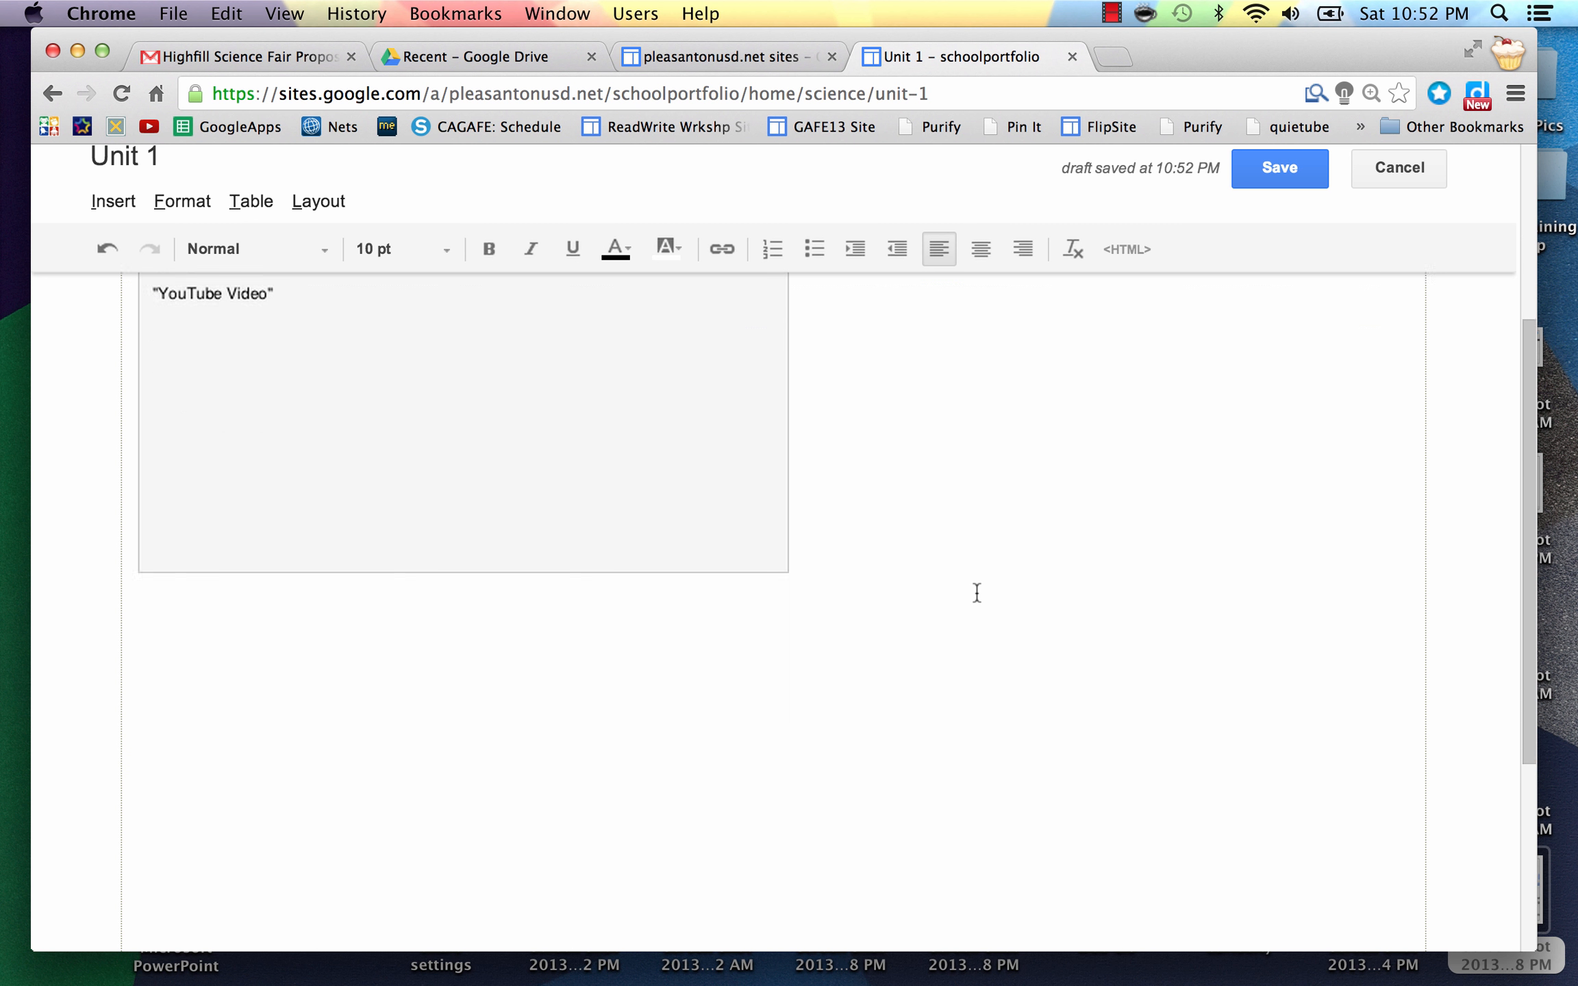
Step: Add an empty line below the video and show the Insert menu's Drive options
key("Return")
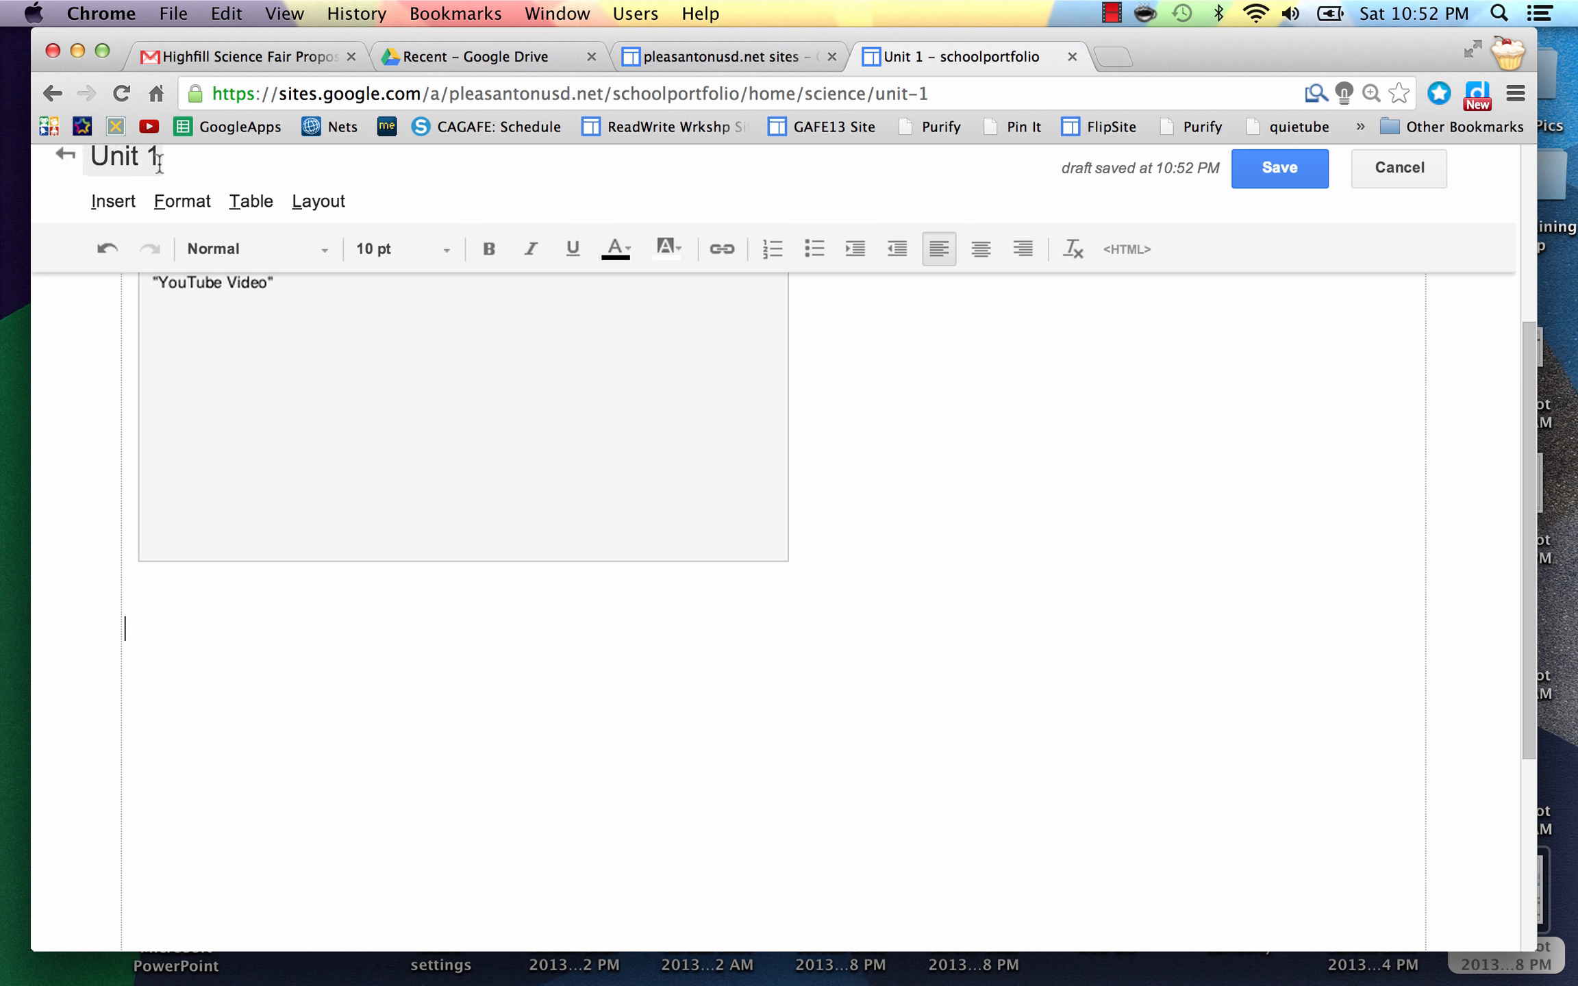
left_click(114, 205)
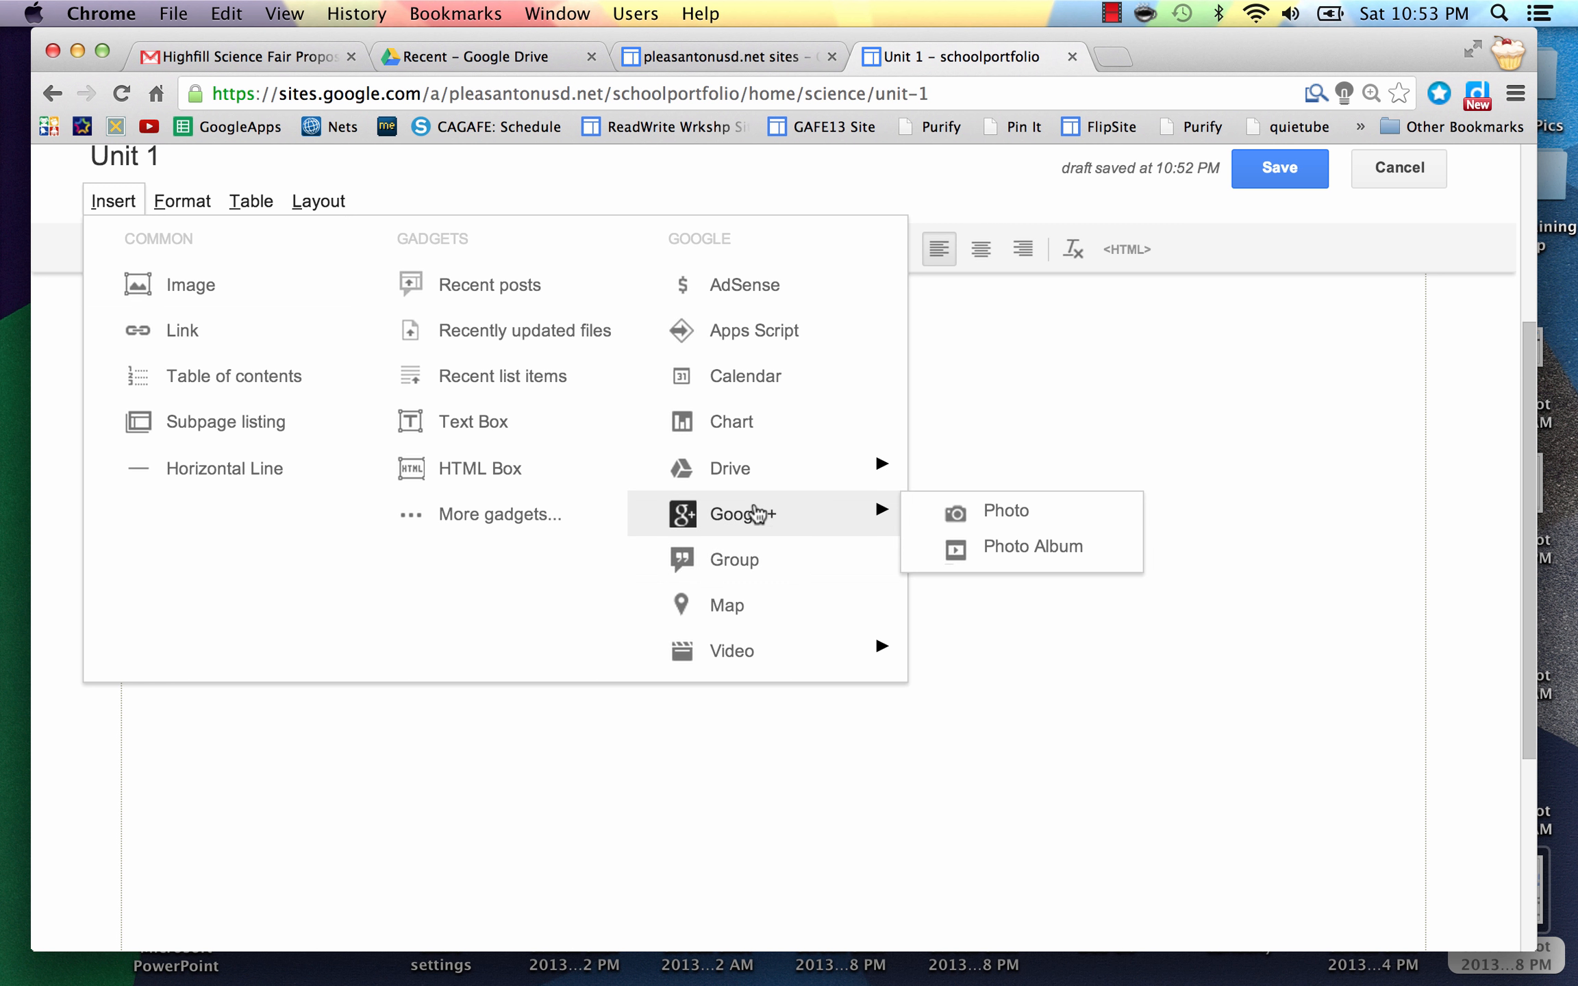
mouse_move(753, 482)
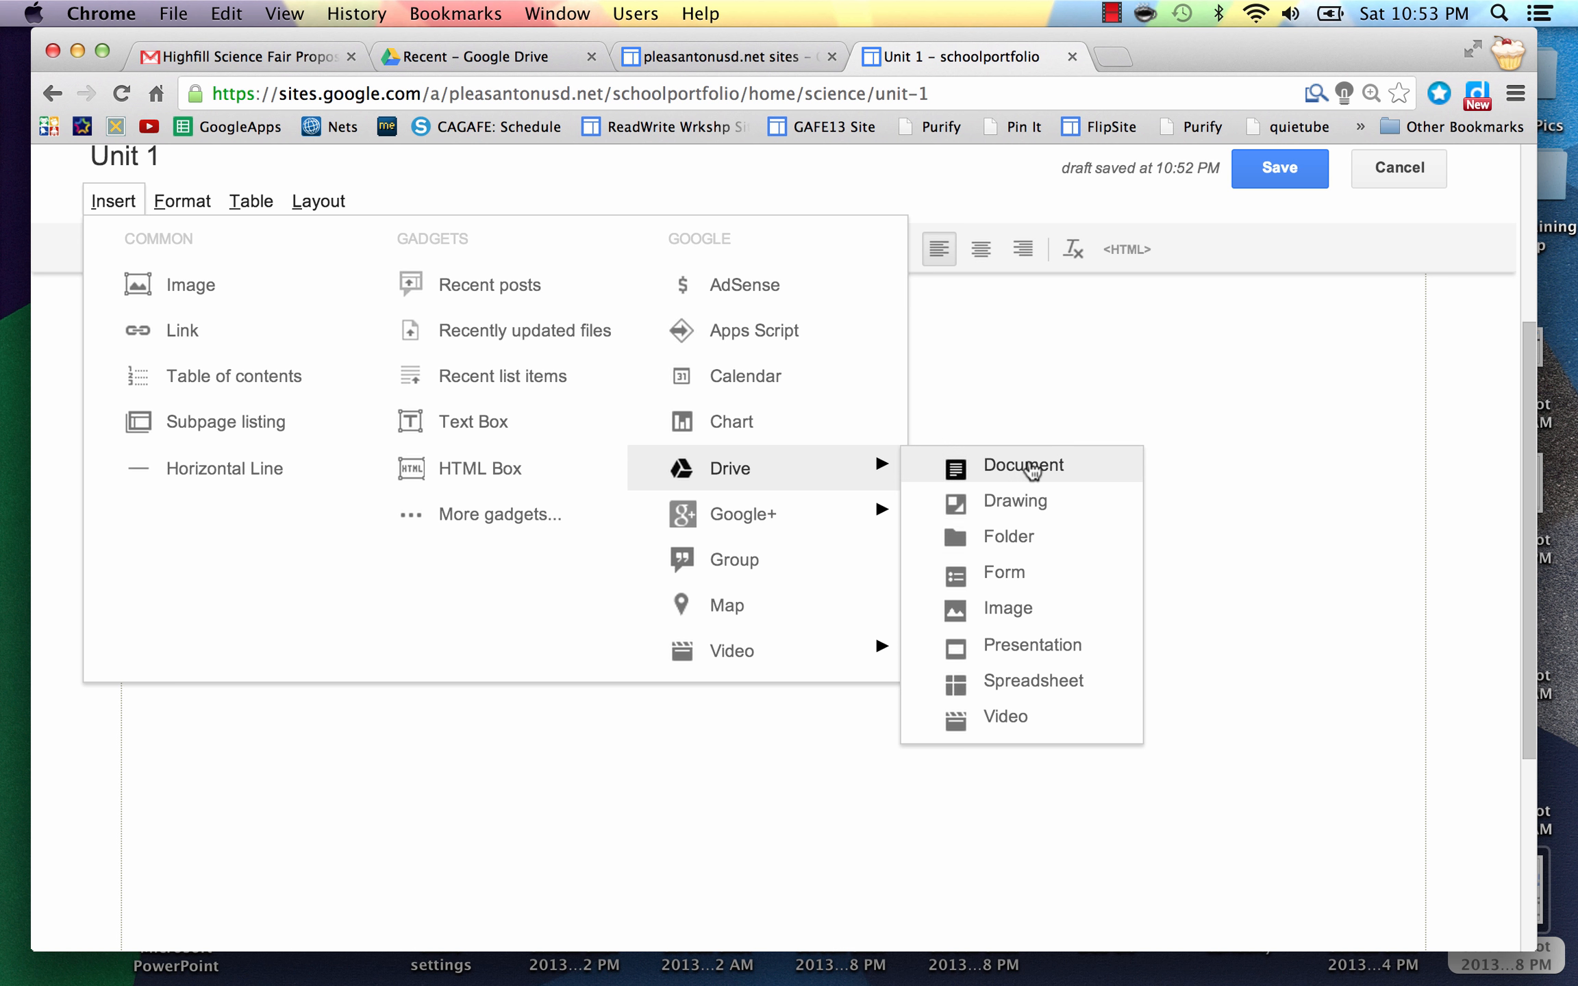
Step: Choose Highfill Science Fair Proposal as the Drive document to insert, then switch to Google Drive
left_click(1029, 469)
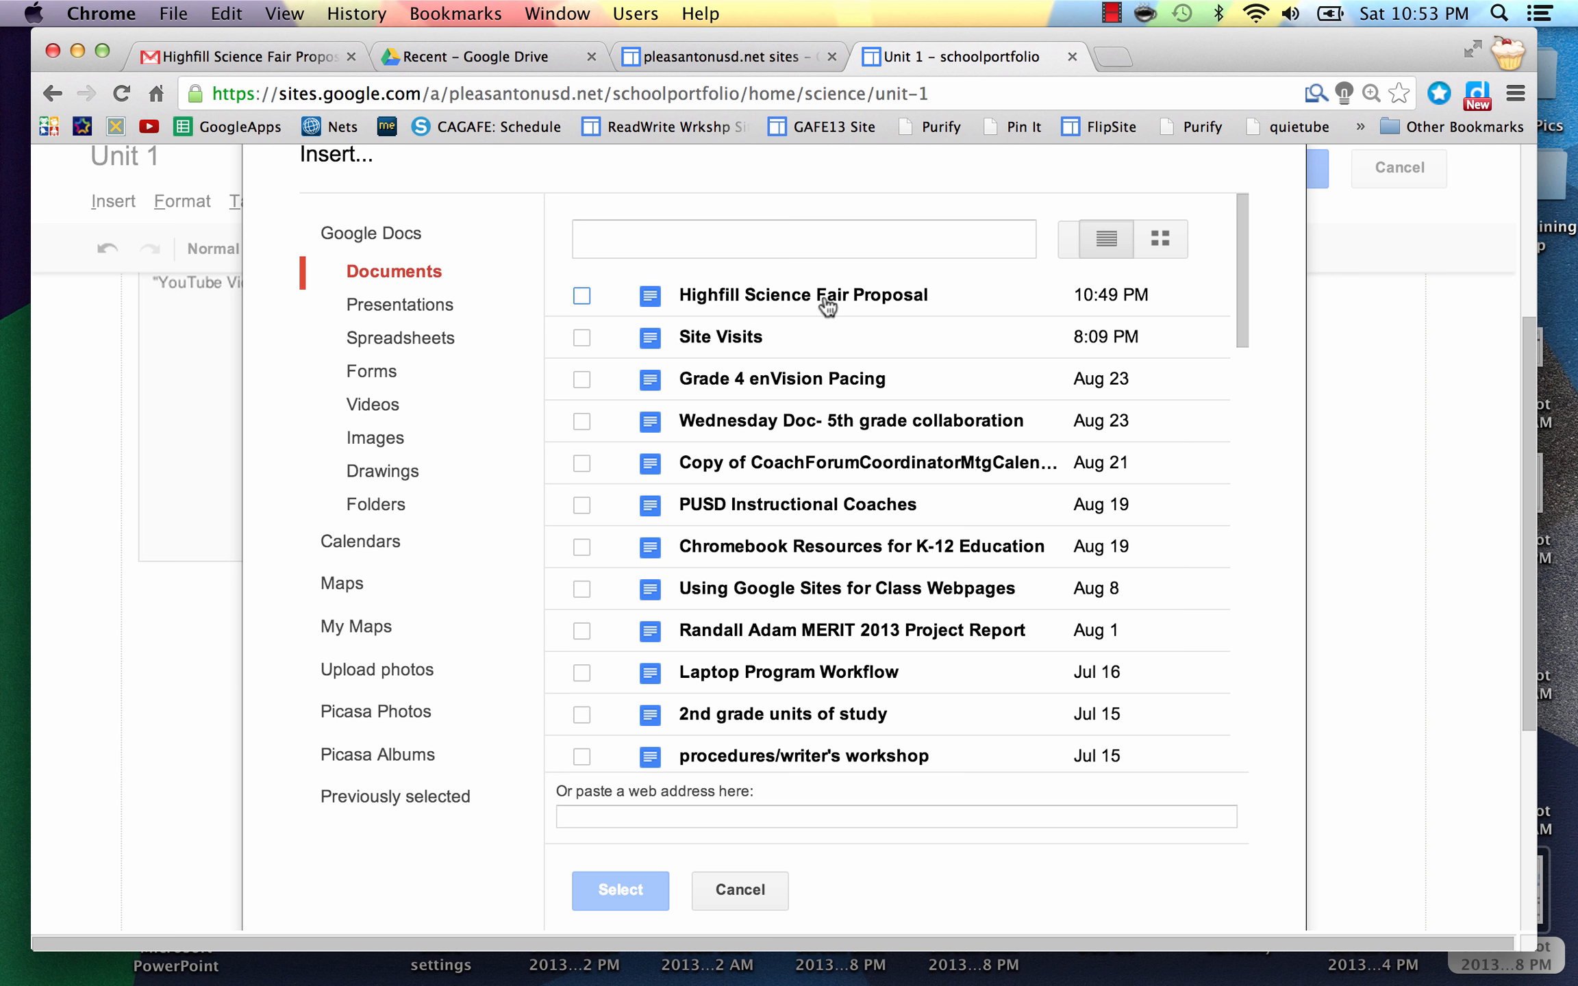
left_click(582, 297)
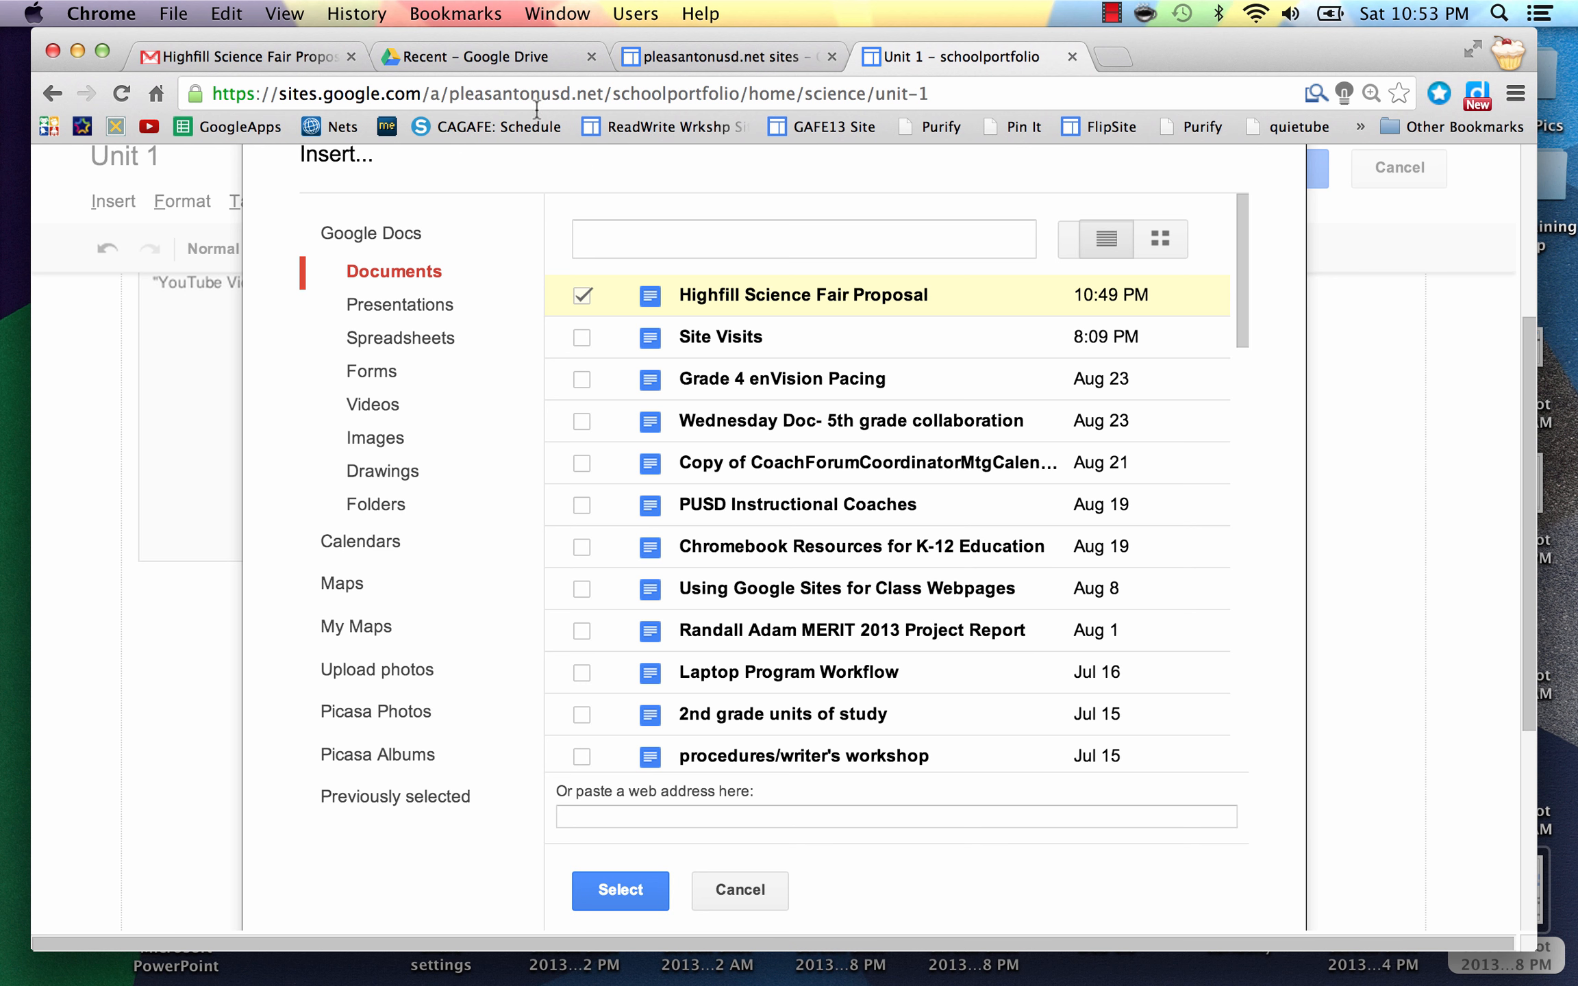
left_click(497, 55)
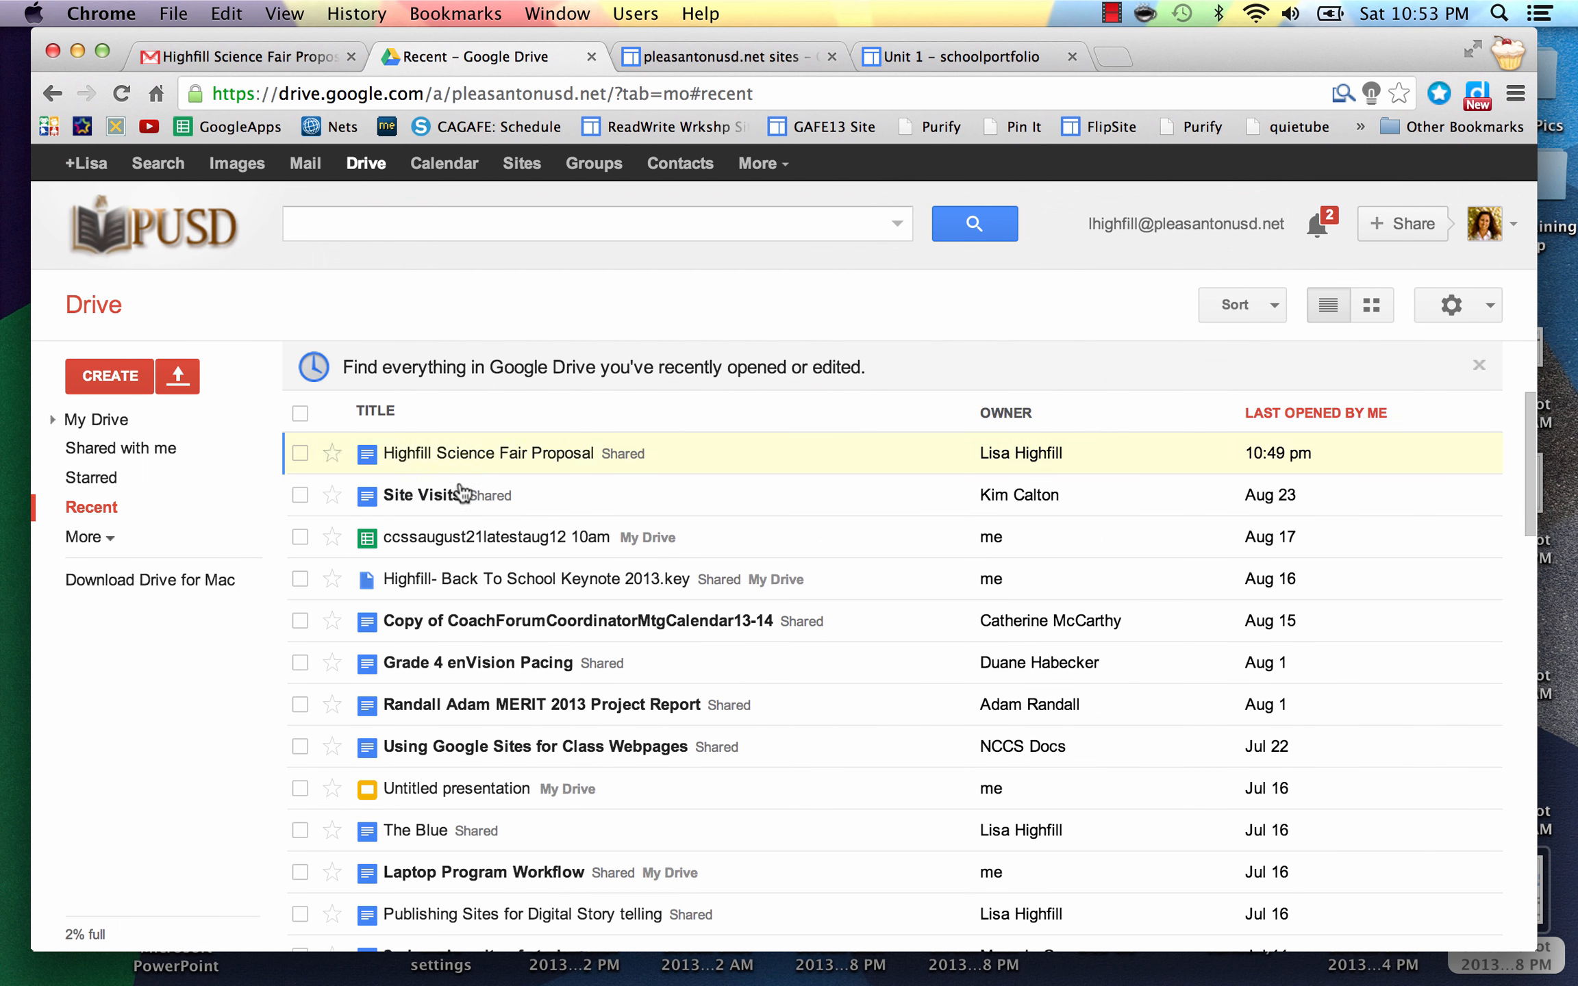
Step: Open Highfill Science Fair Proposal from Google Drive's Recent files
left_click(464, 464)
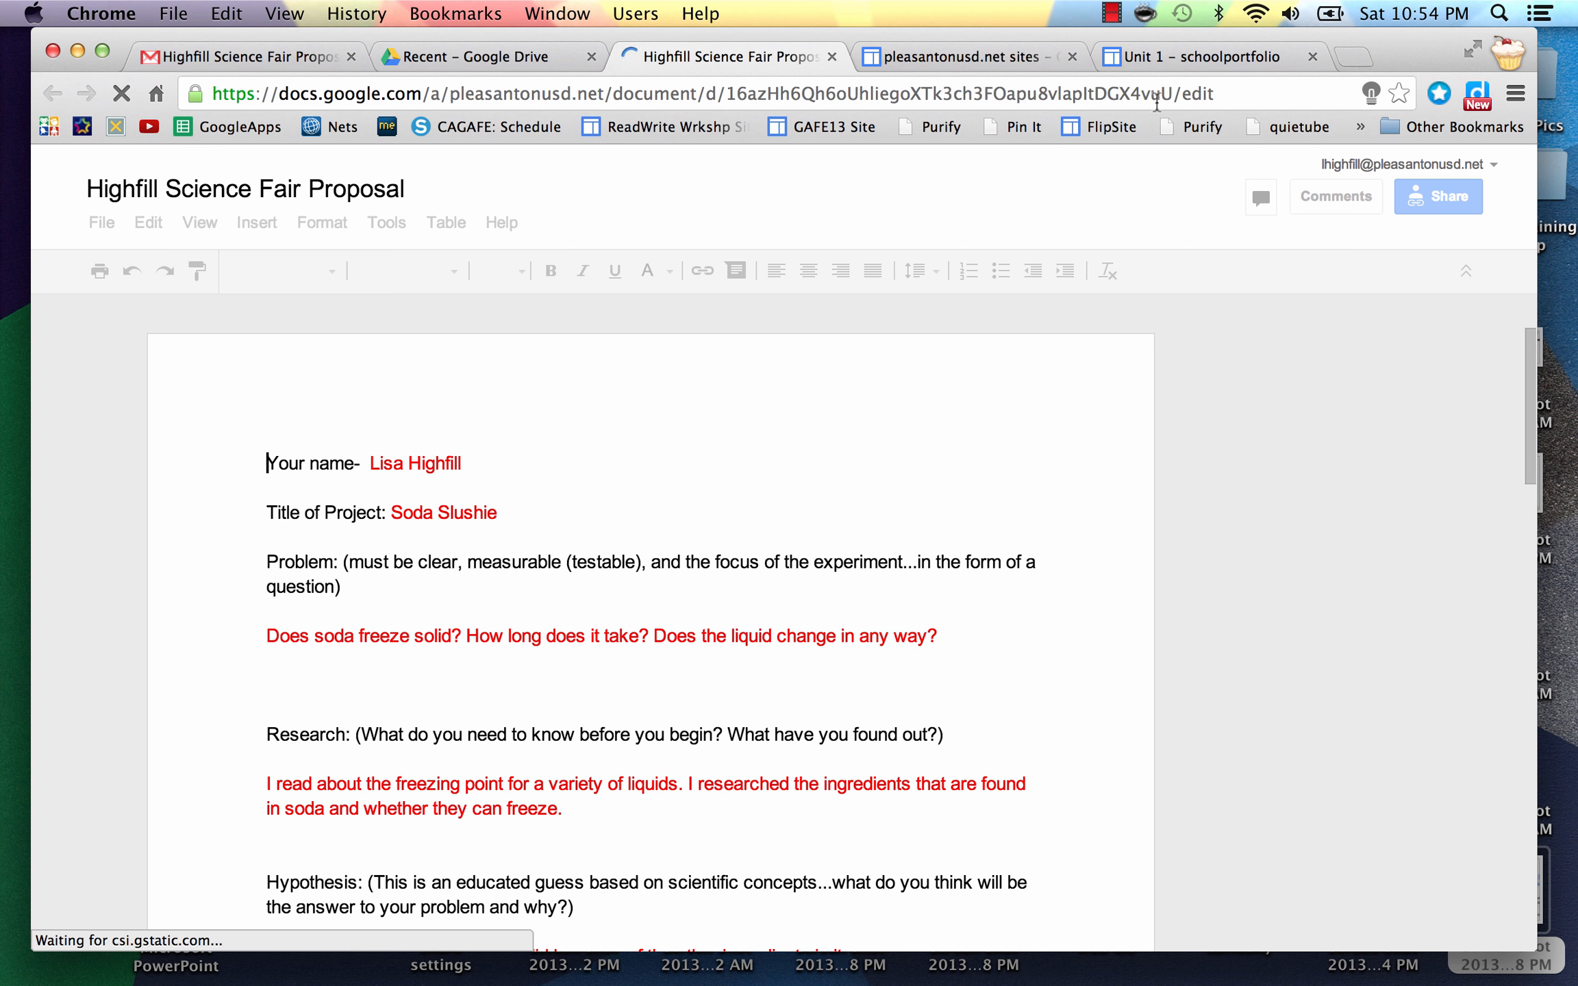
left_click(1216, 96)
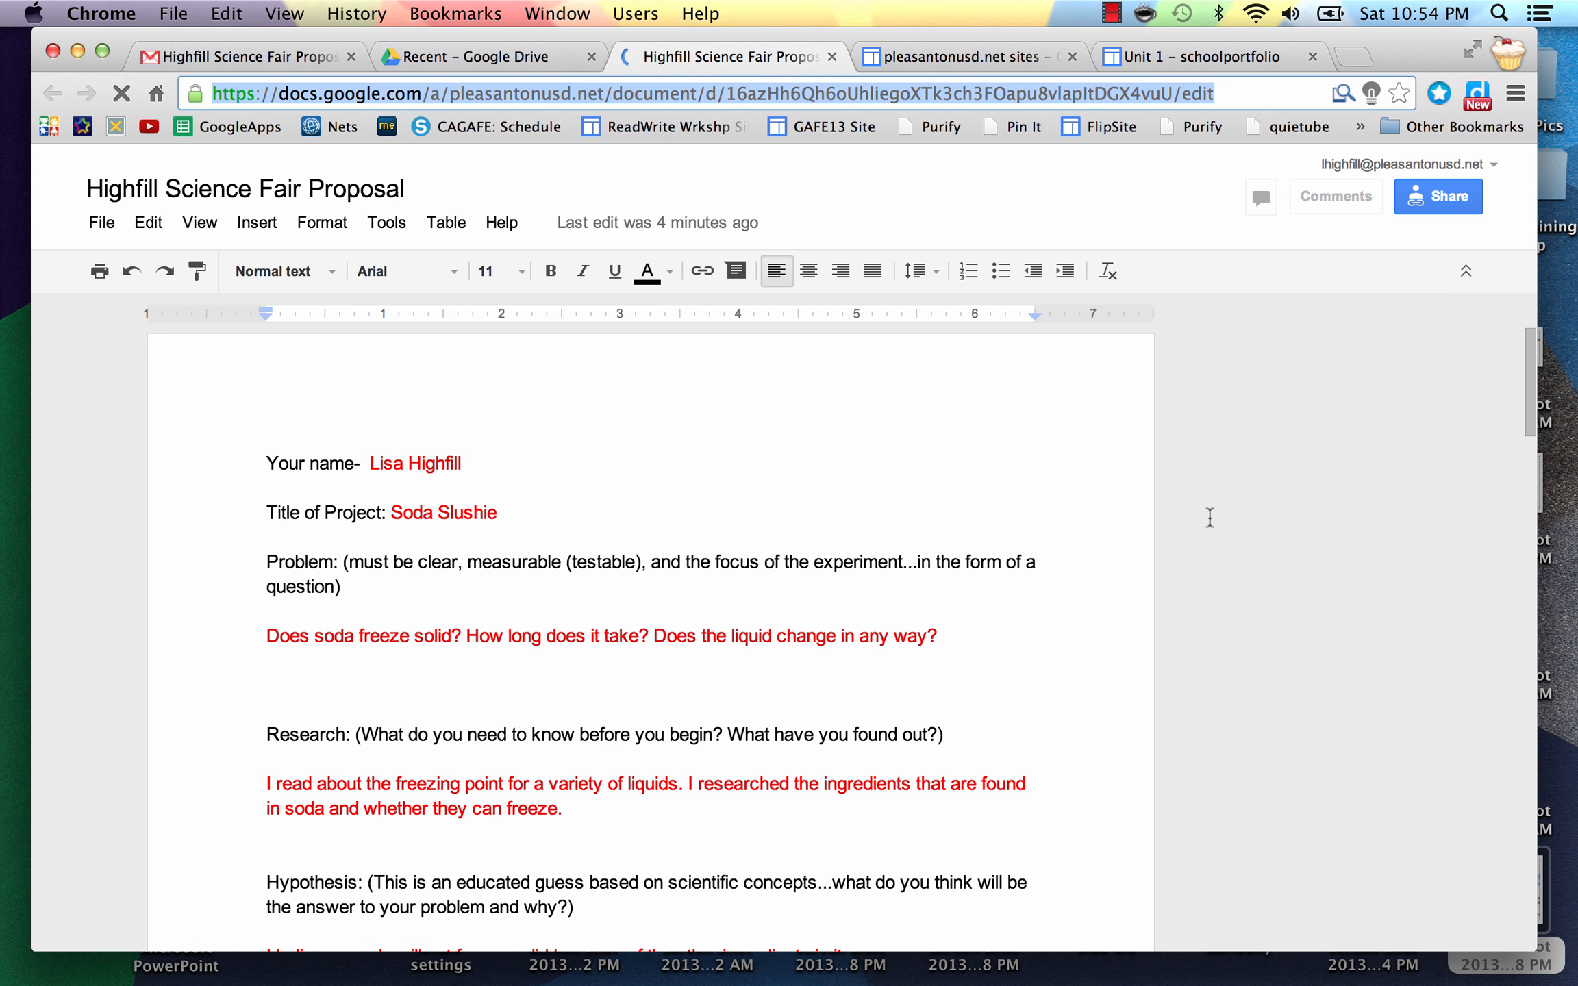
left_click(1440, 196)
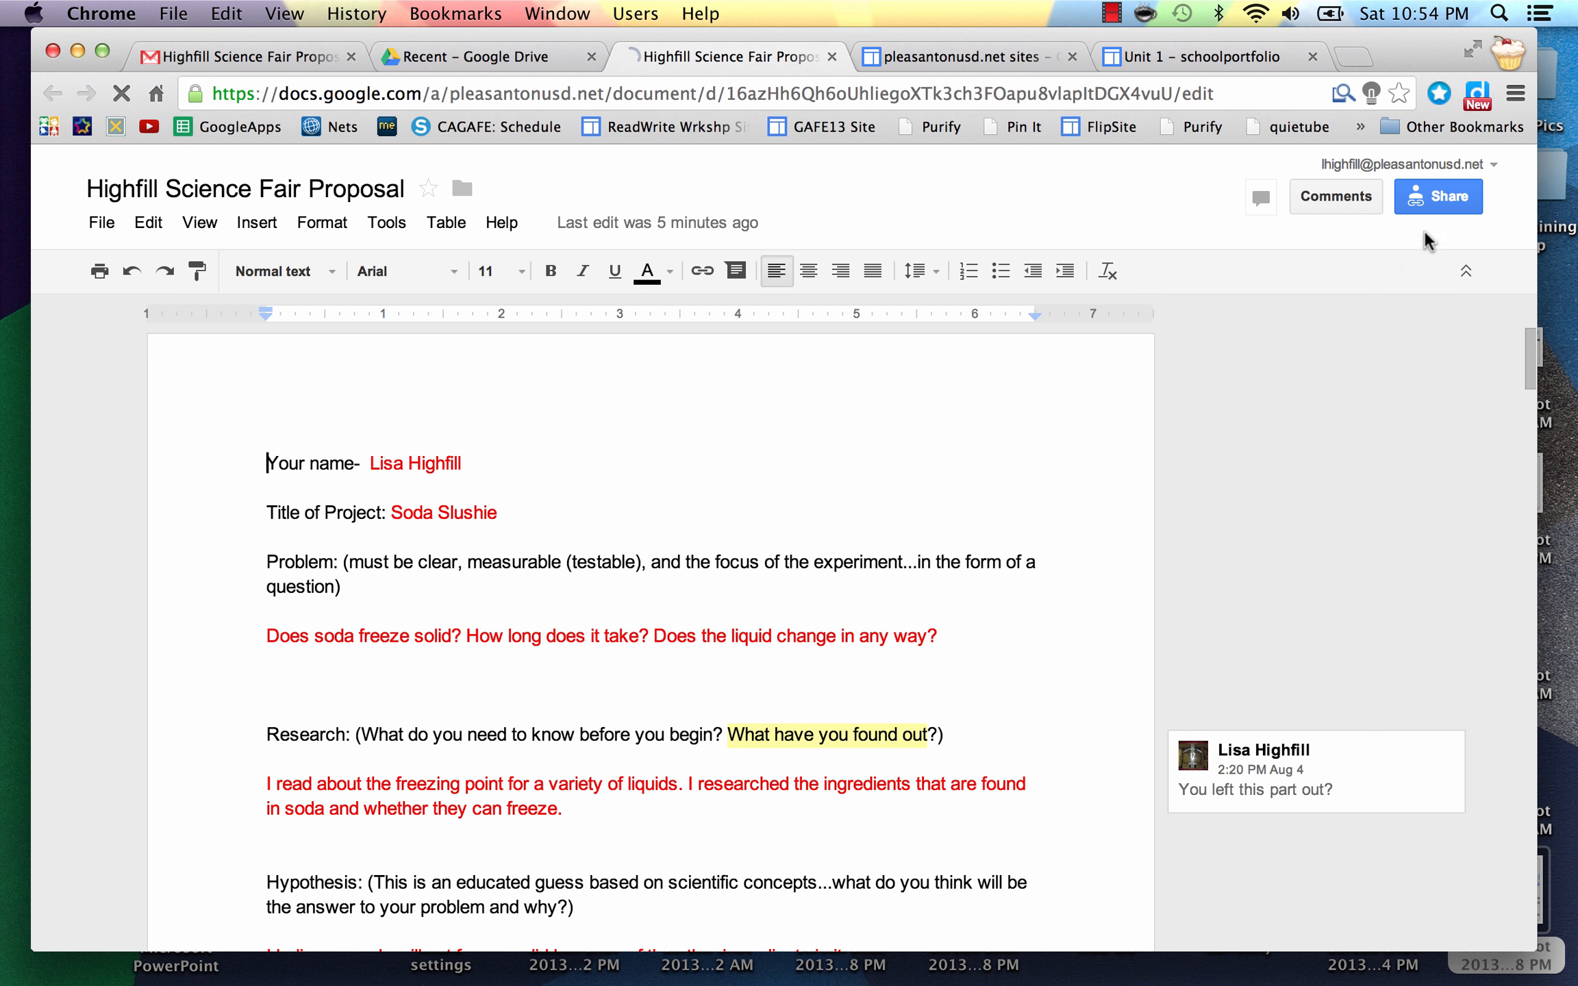
left_click(1441, 196)
left_click(1424, 196)
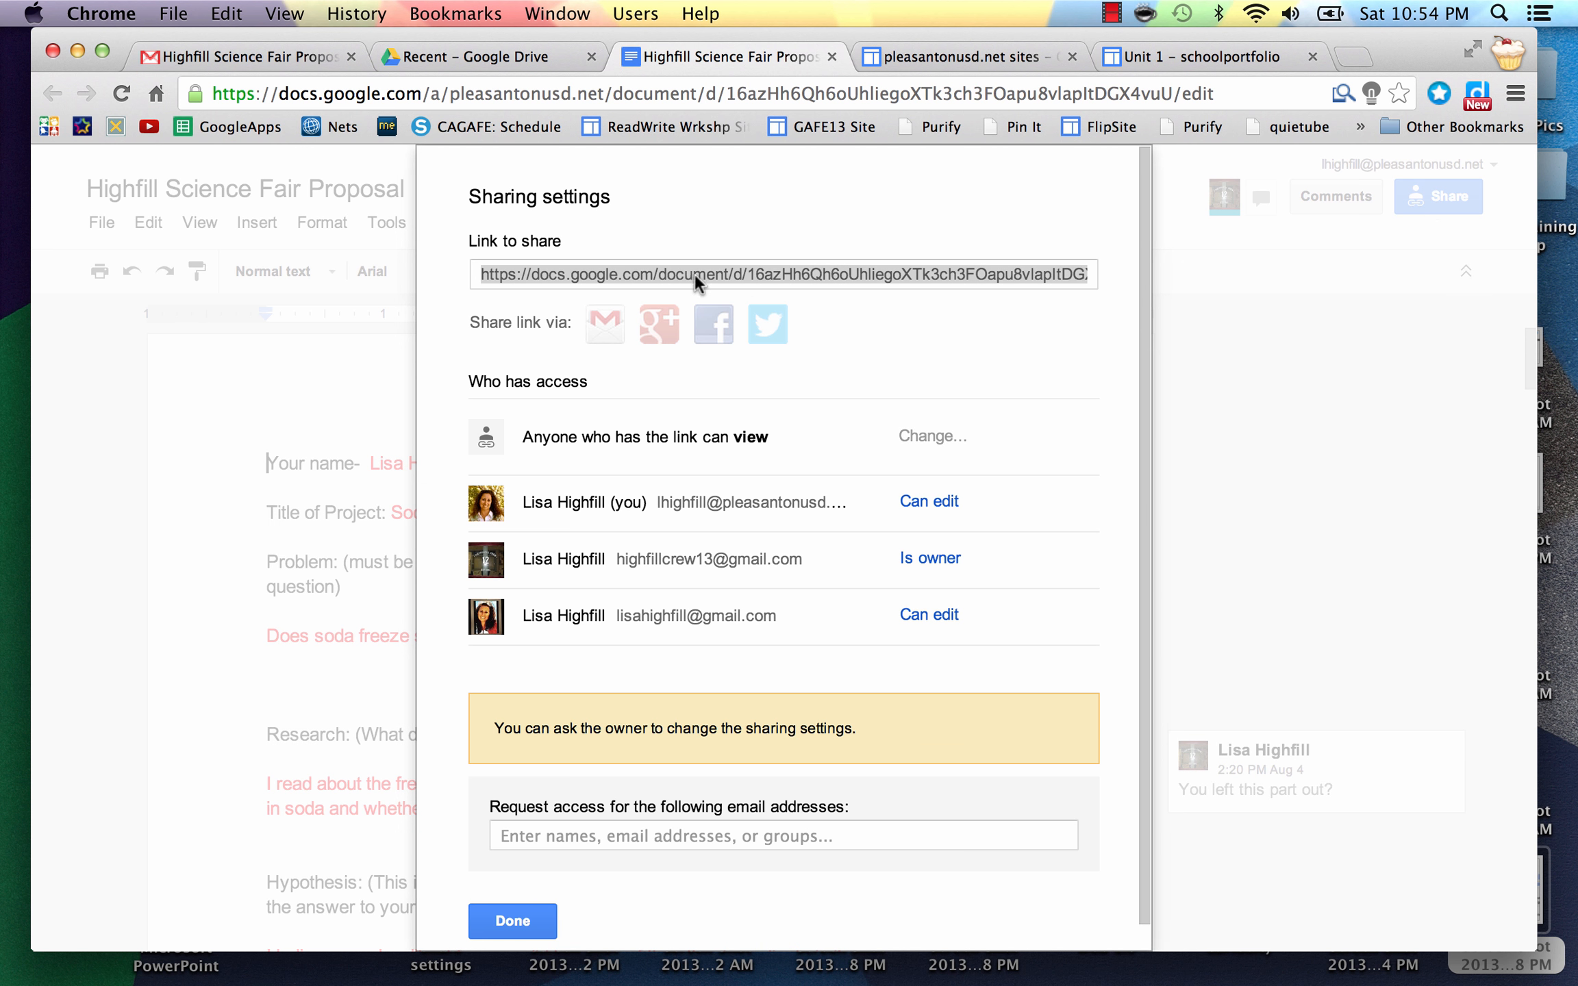
left_click(718, 276)
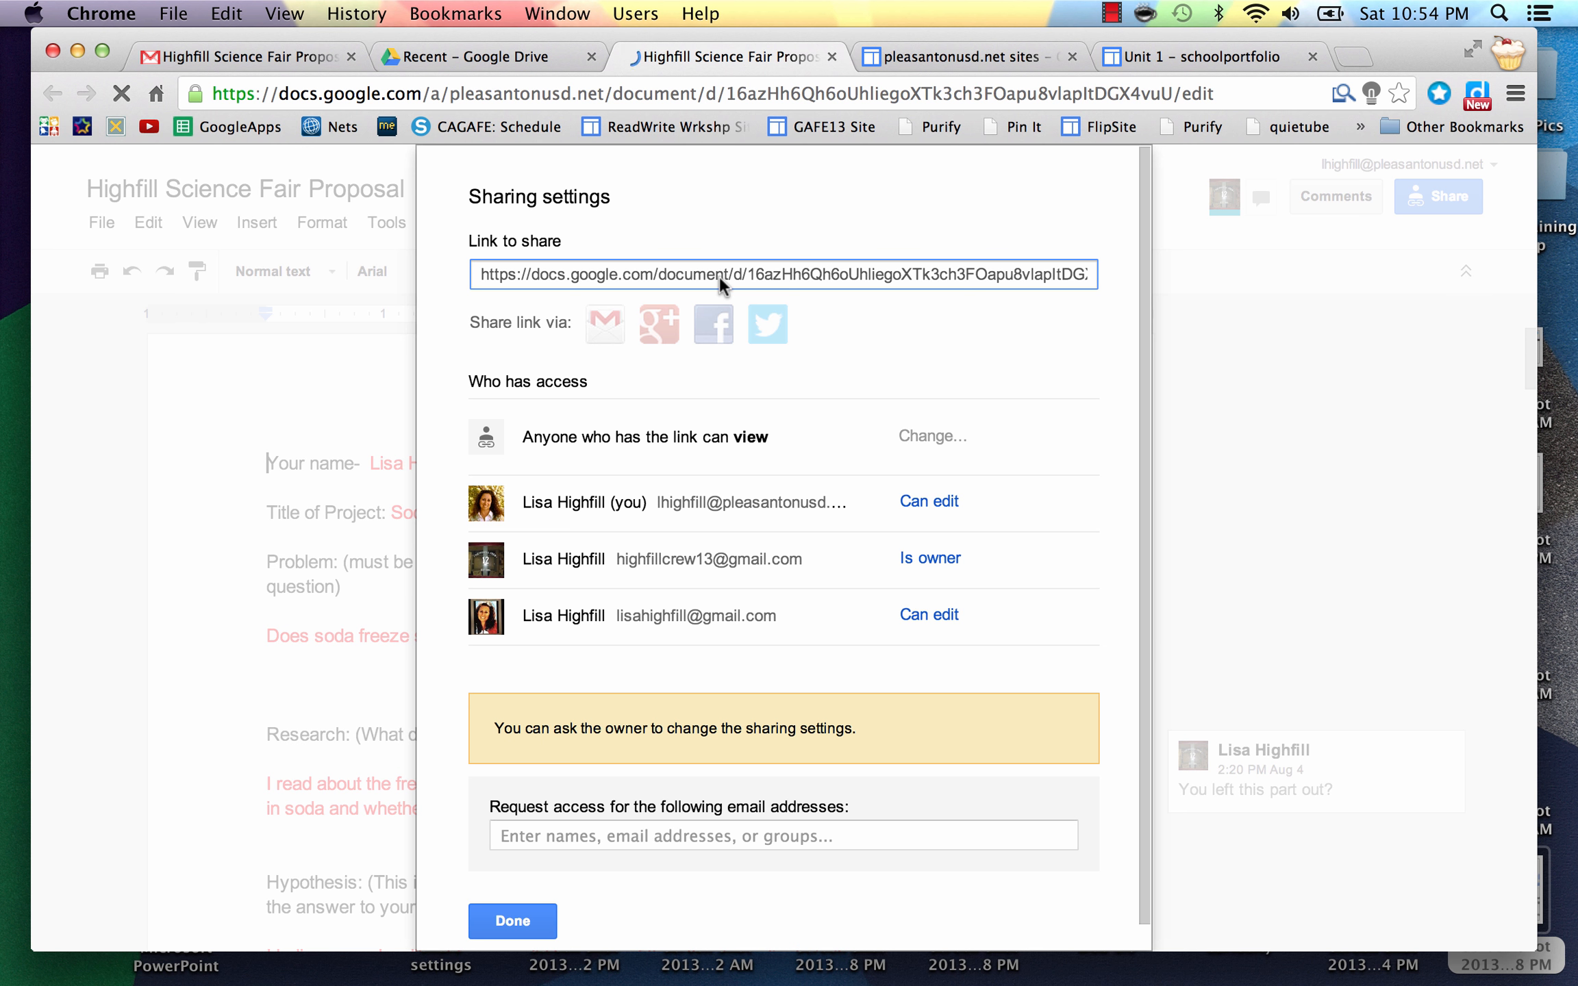
left_click(512, 917)
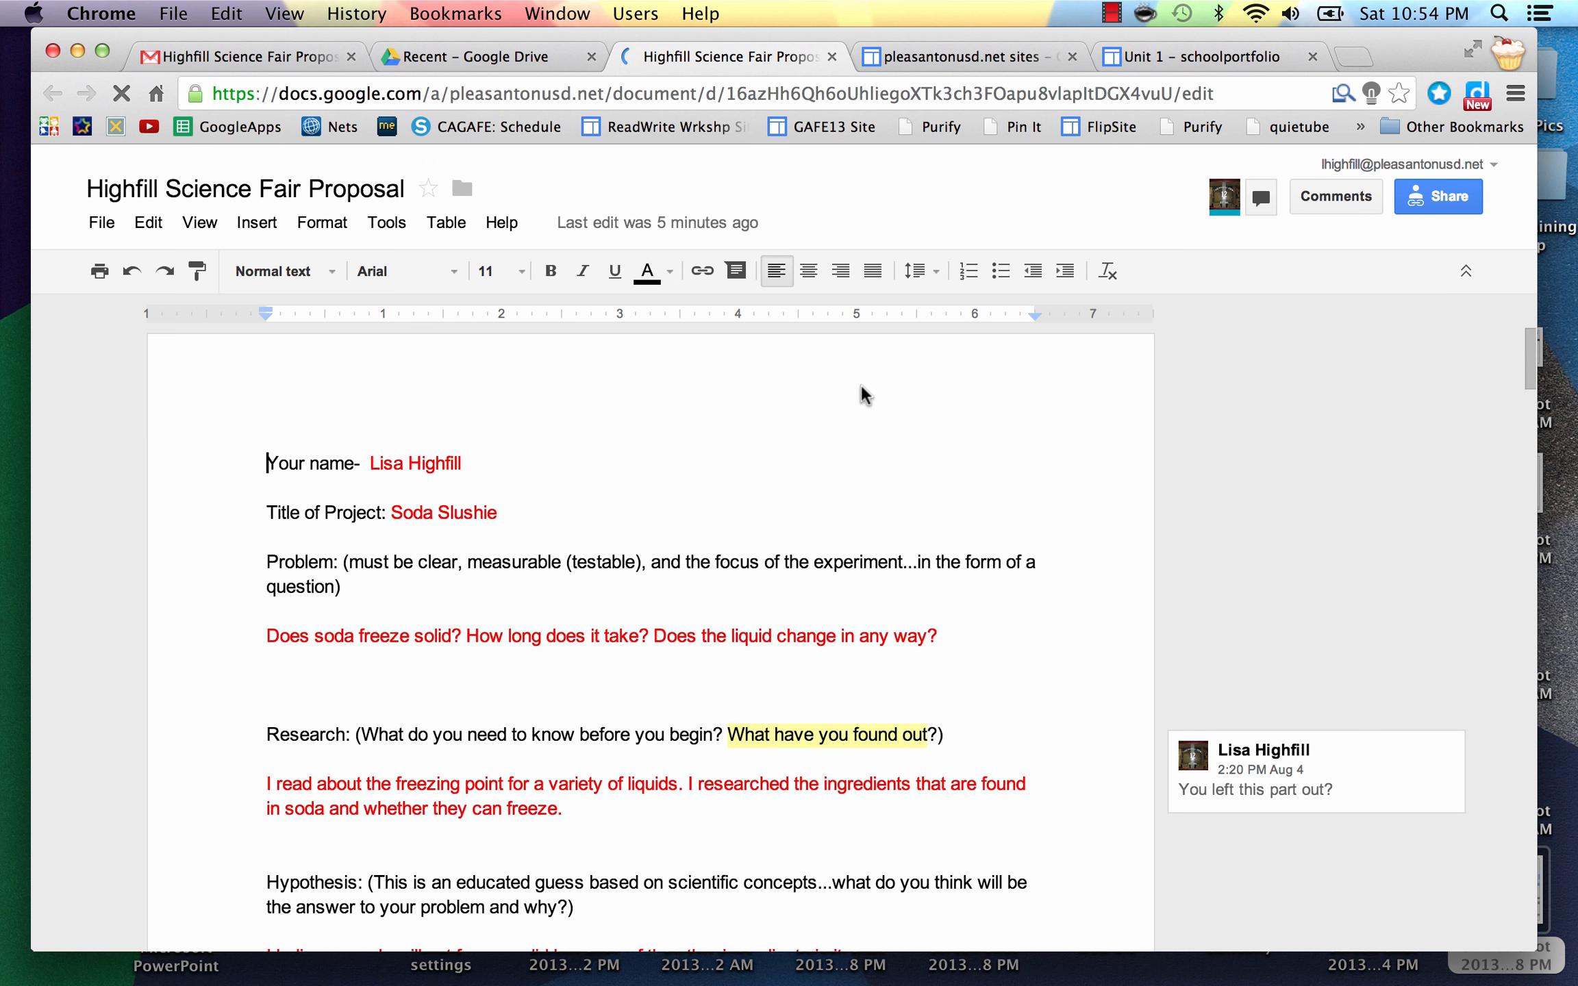
left_click(1155, 60)
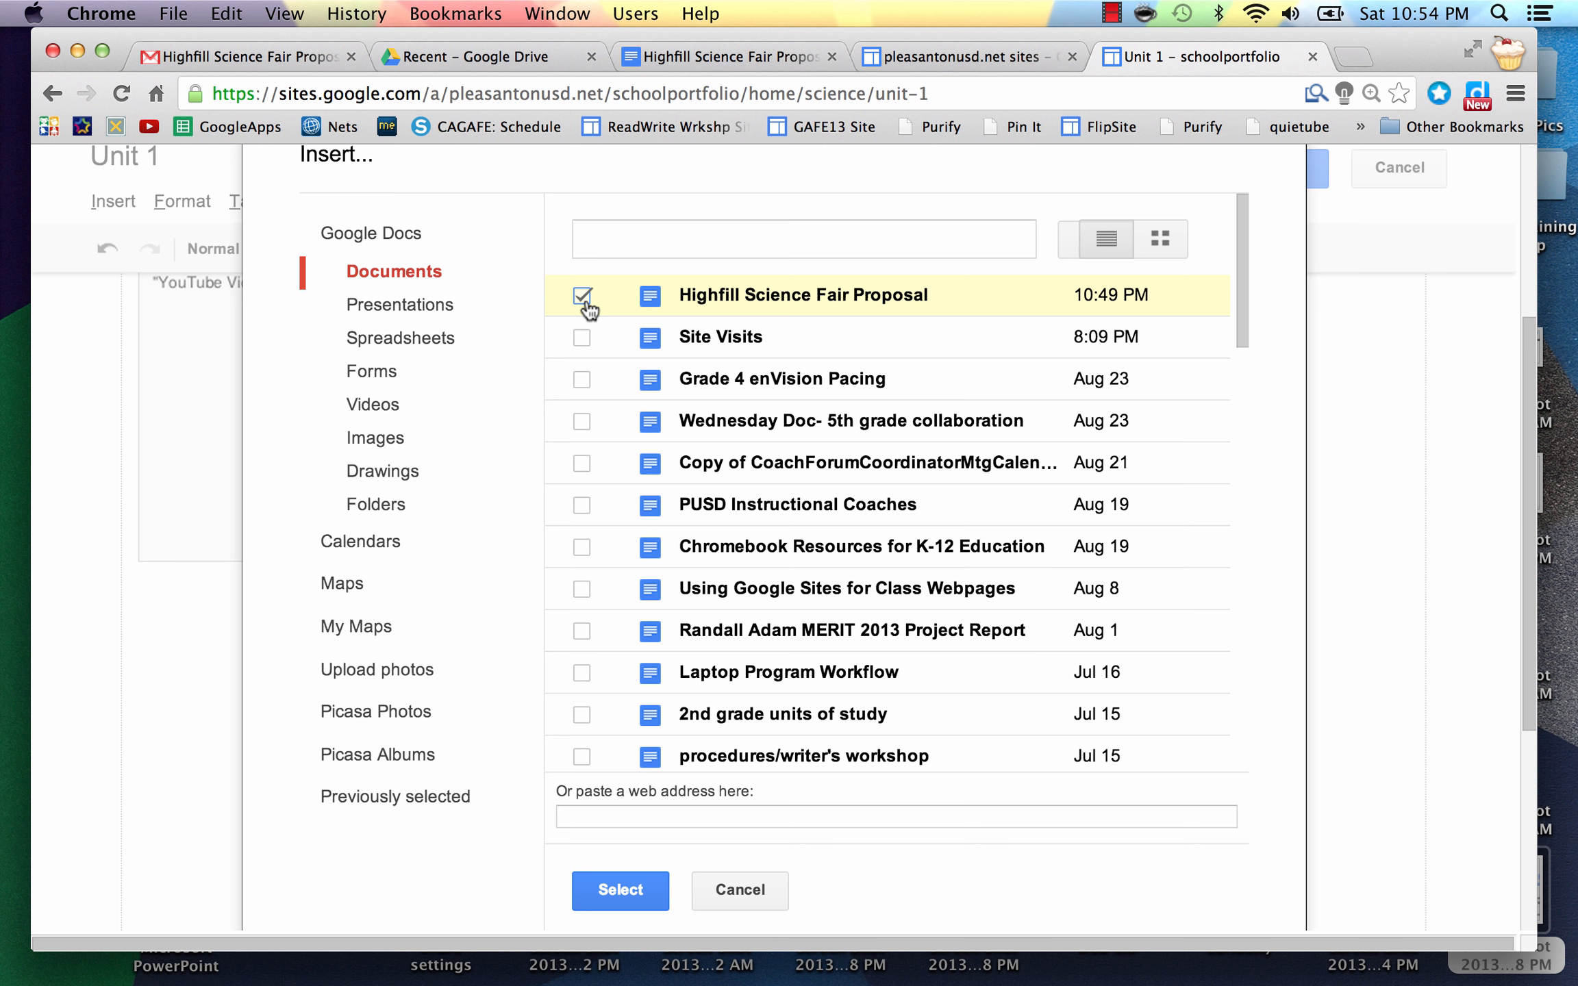
Step: Embed Highfill Science Fair Proposal without a border, centre-align it, and save Unit 1
left_click(626, 888)
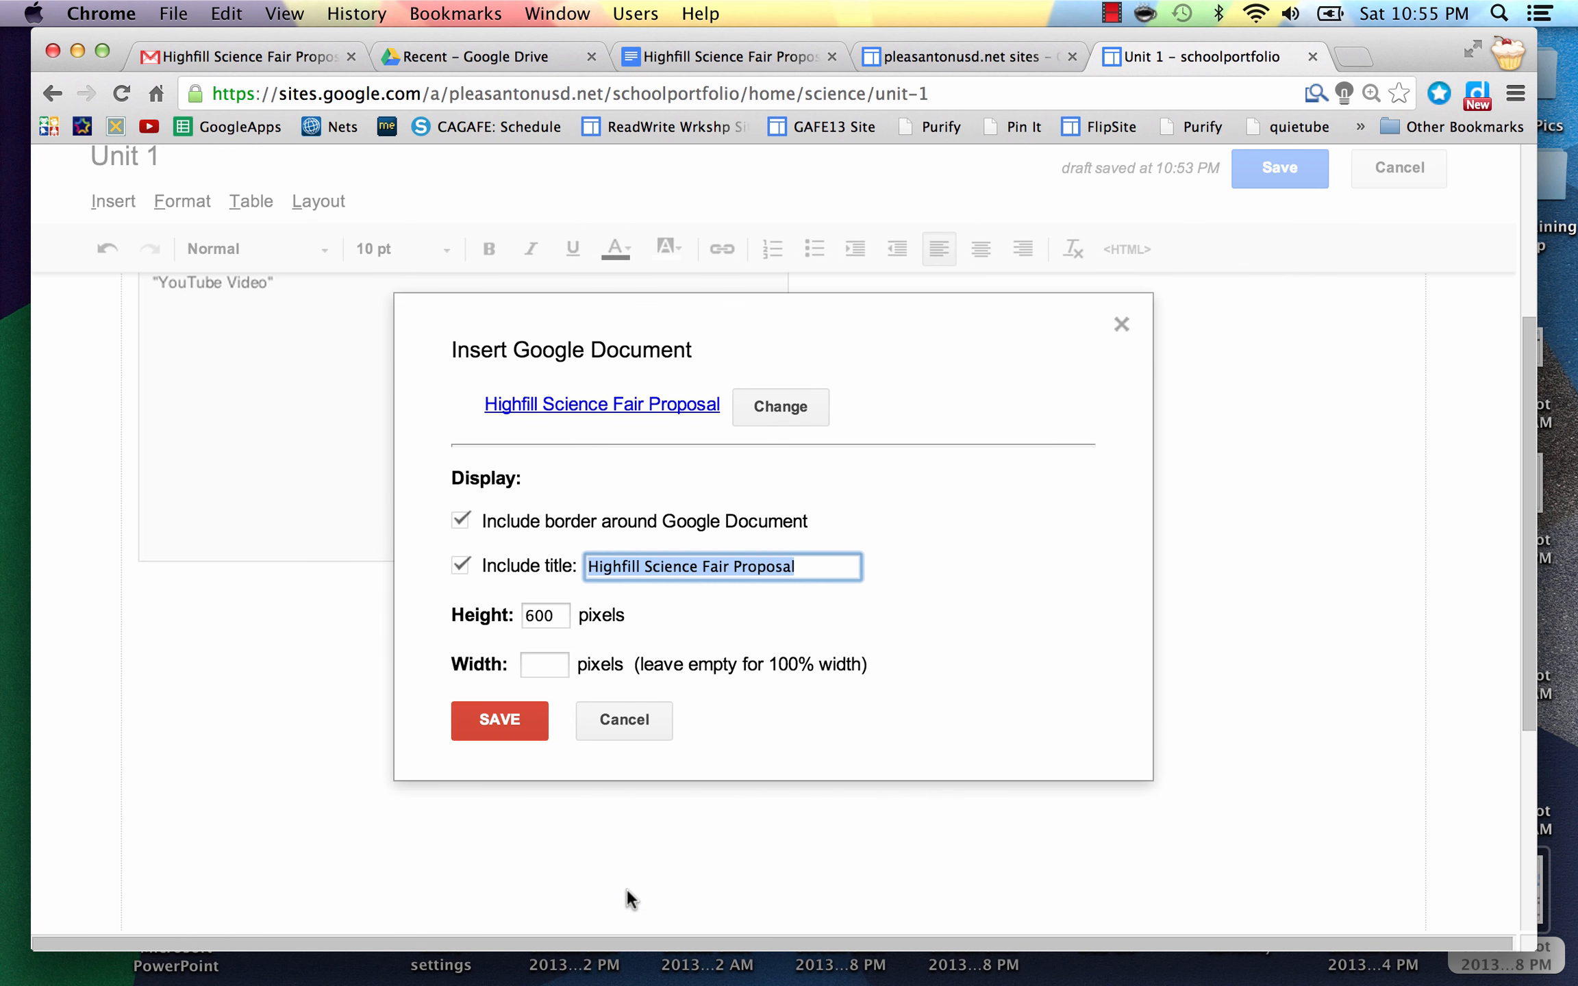
left_click(460, 519)
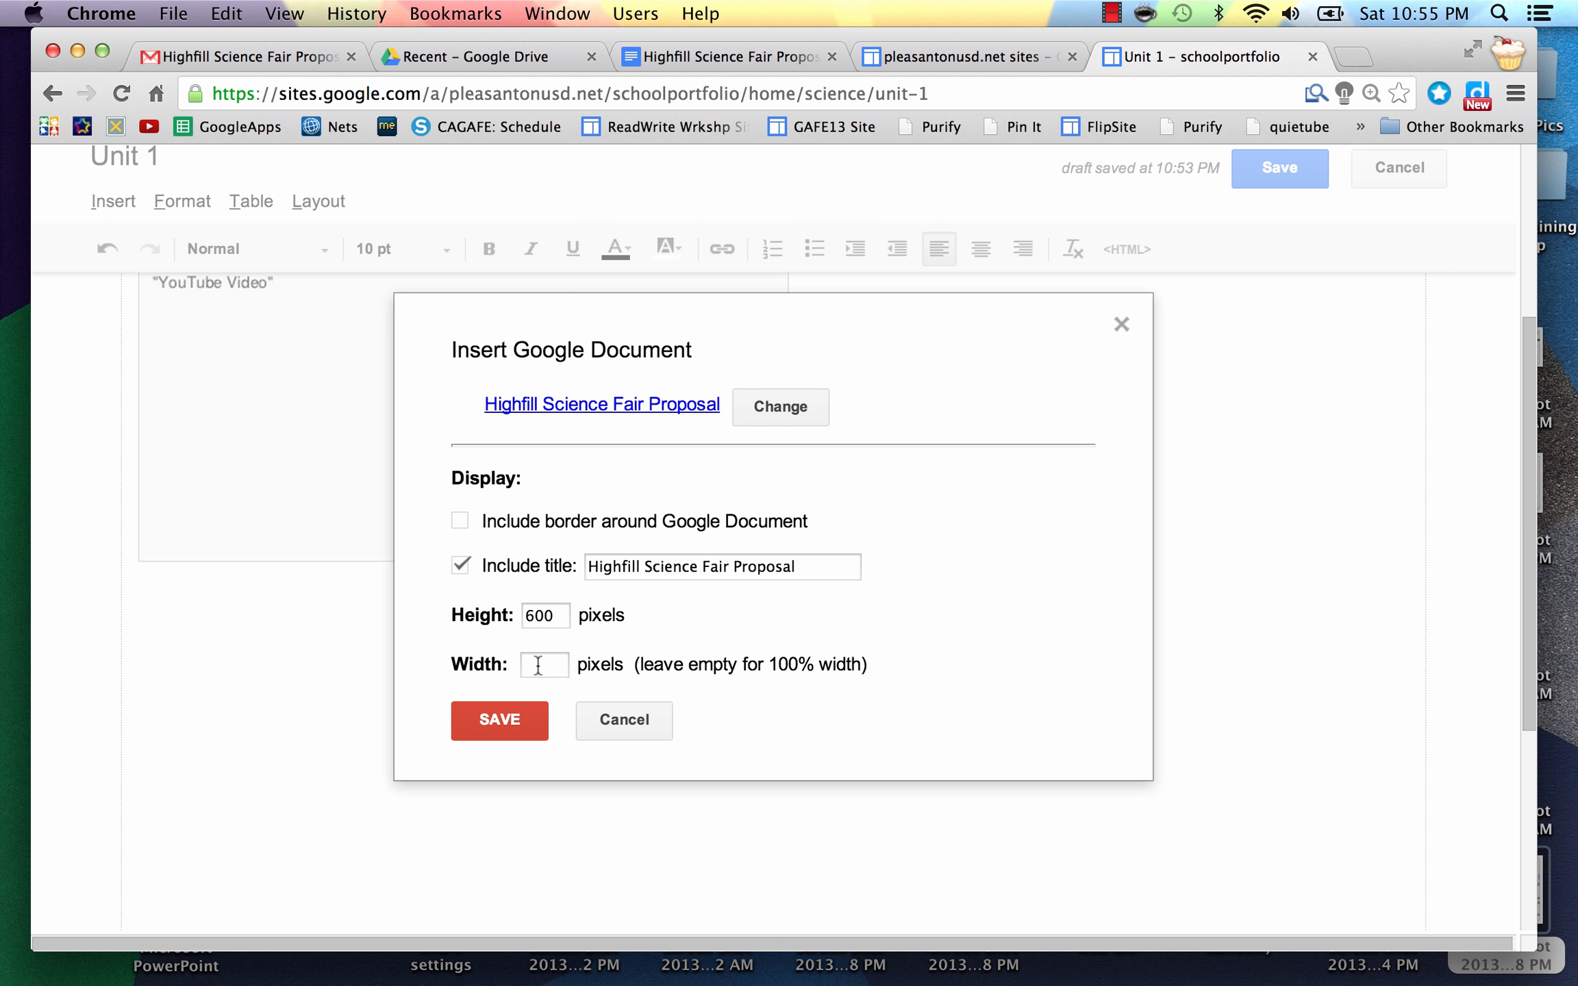
left_click(503, 712)
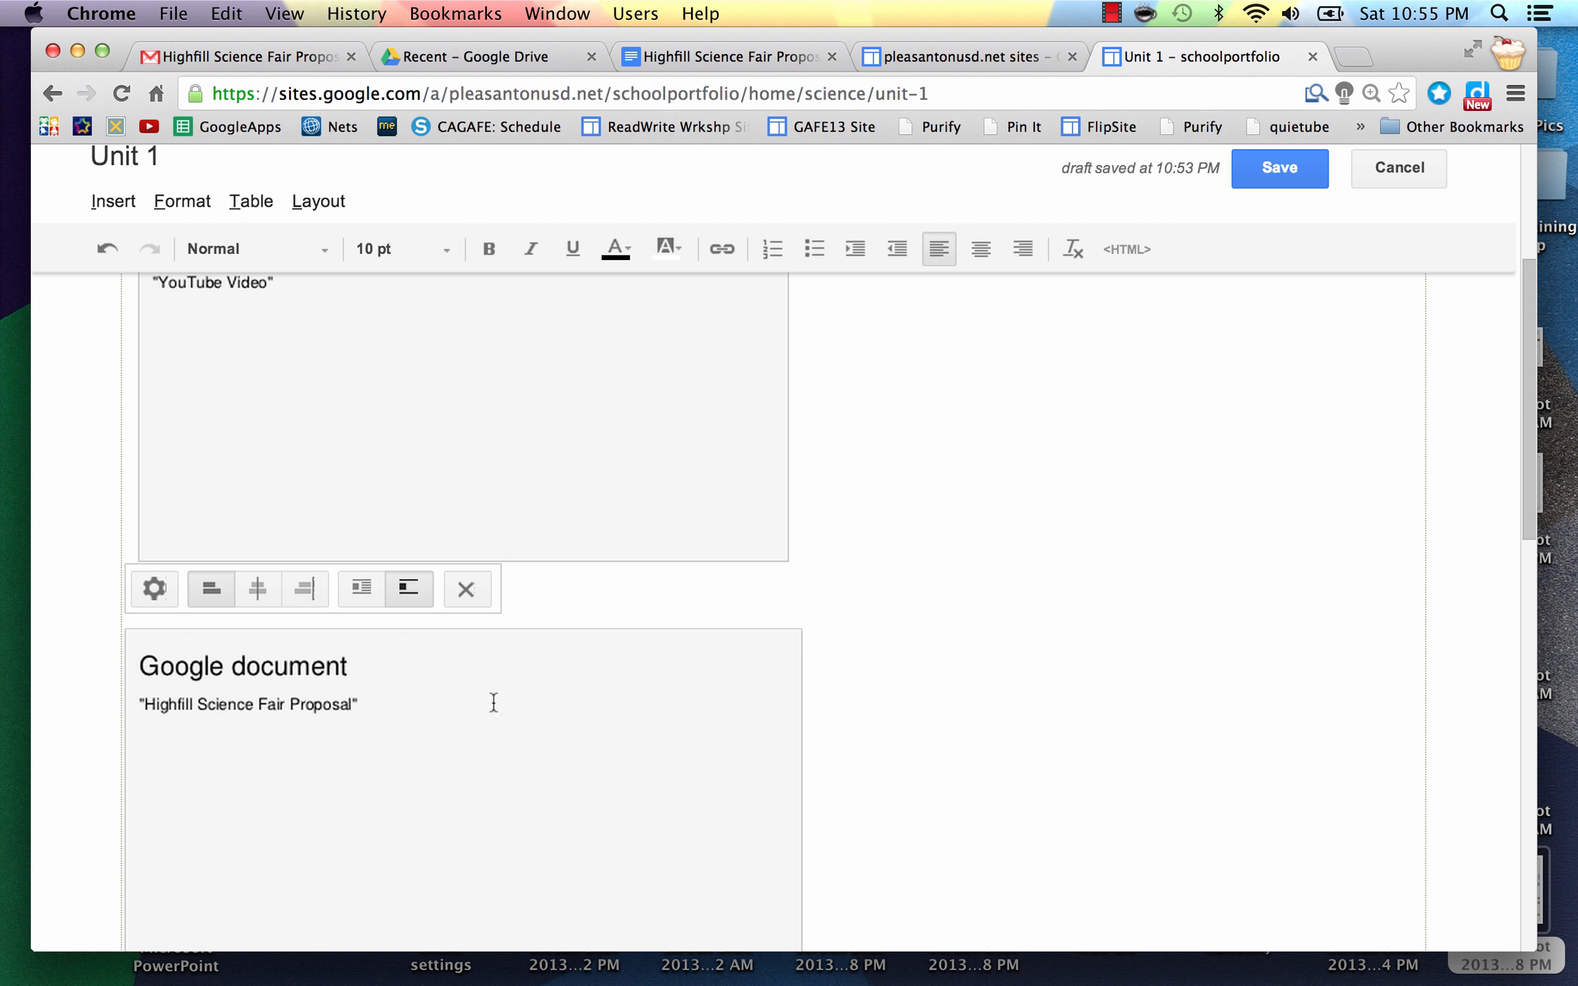
left_click(254, 590)
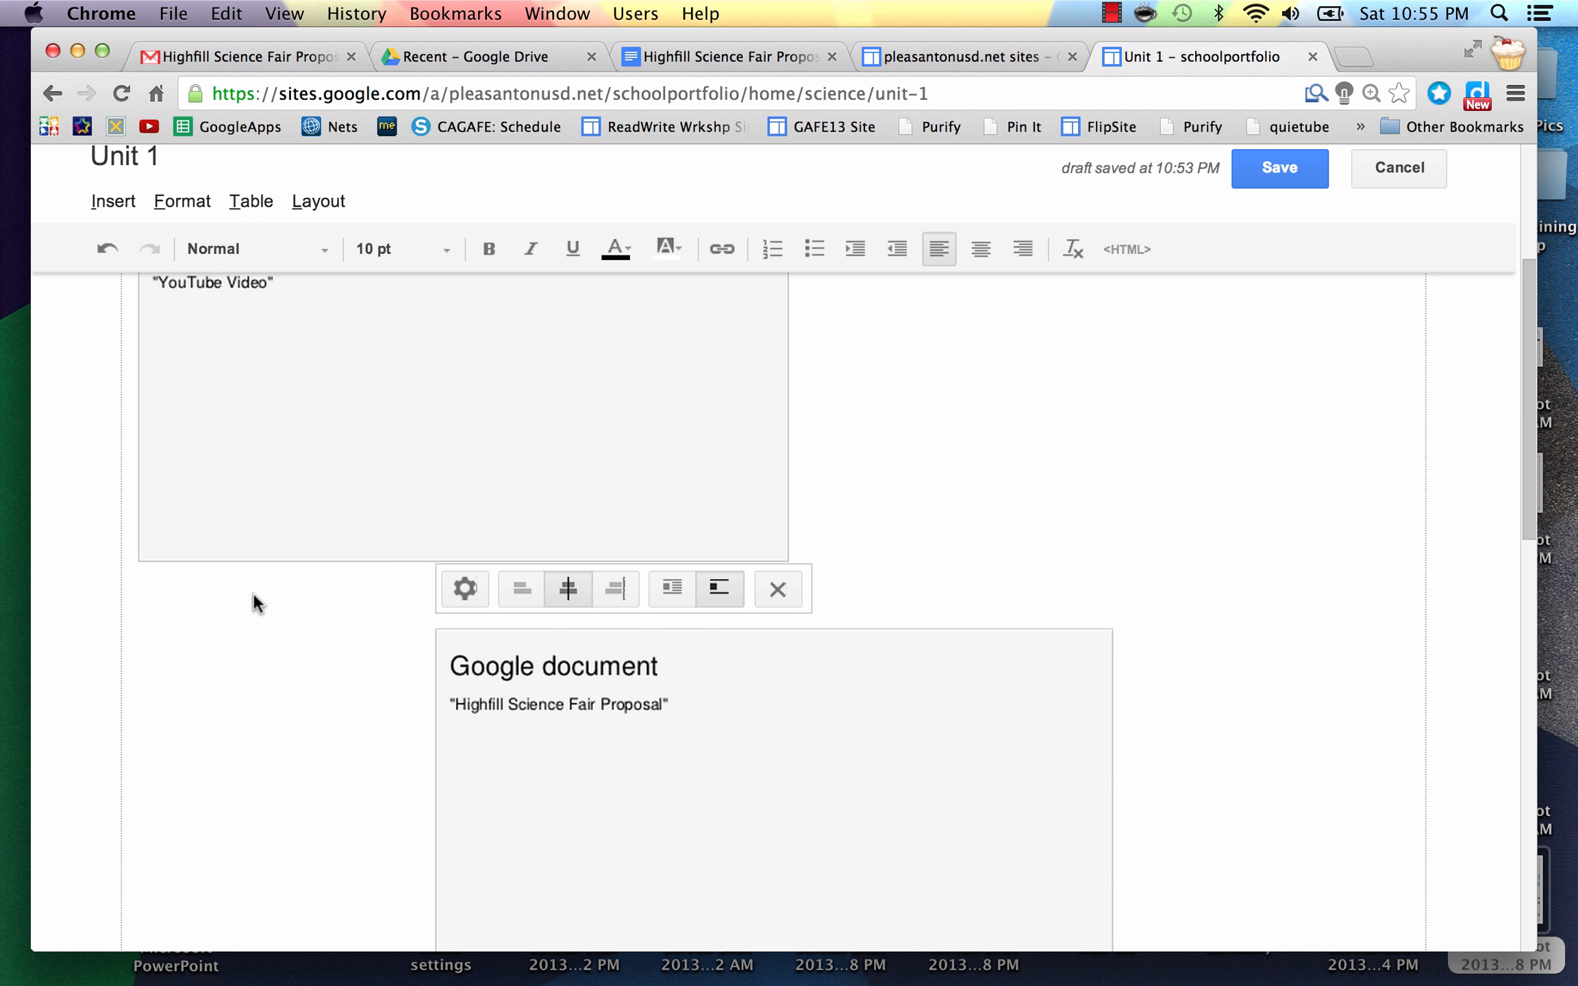
left_click(1285, 168)
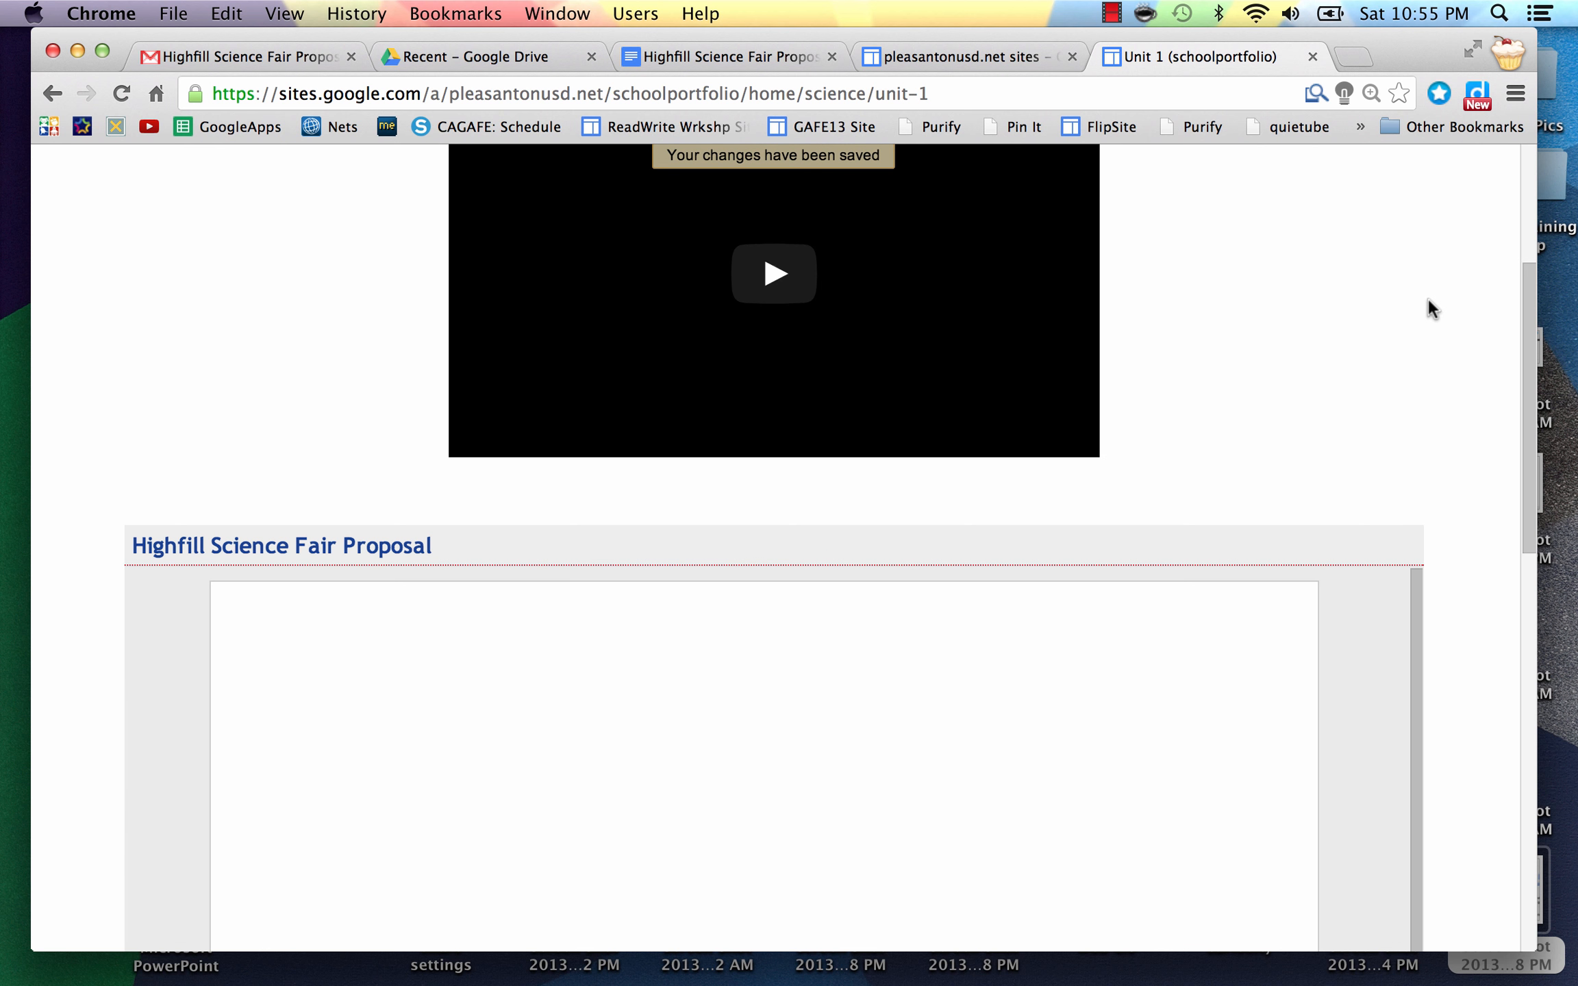
Step: Scroll through the saved Unit 1 page and embedded proposal, then back to the top
scroll(1426, 296, "up", 5)
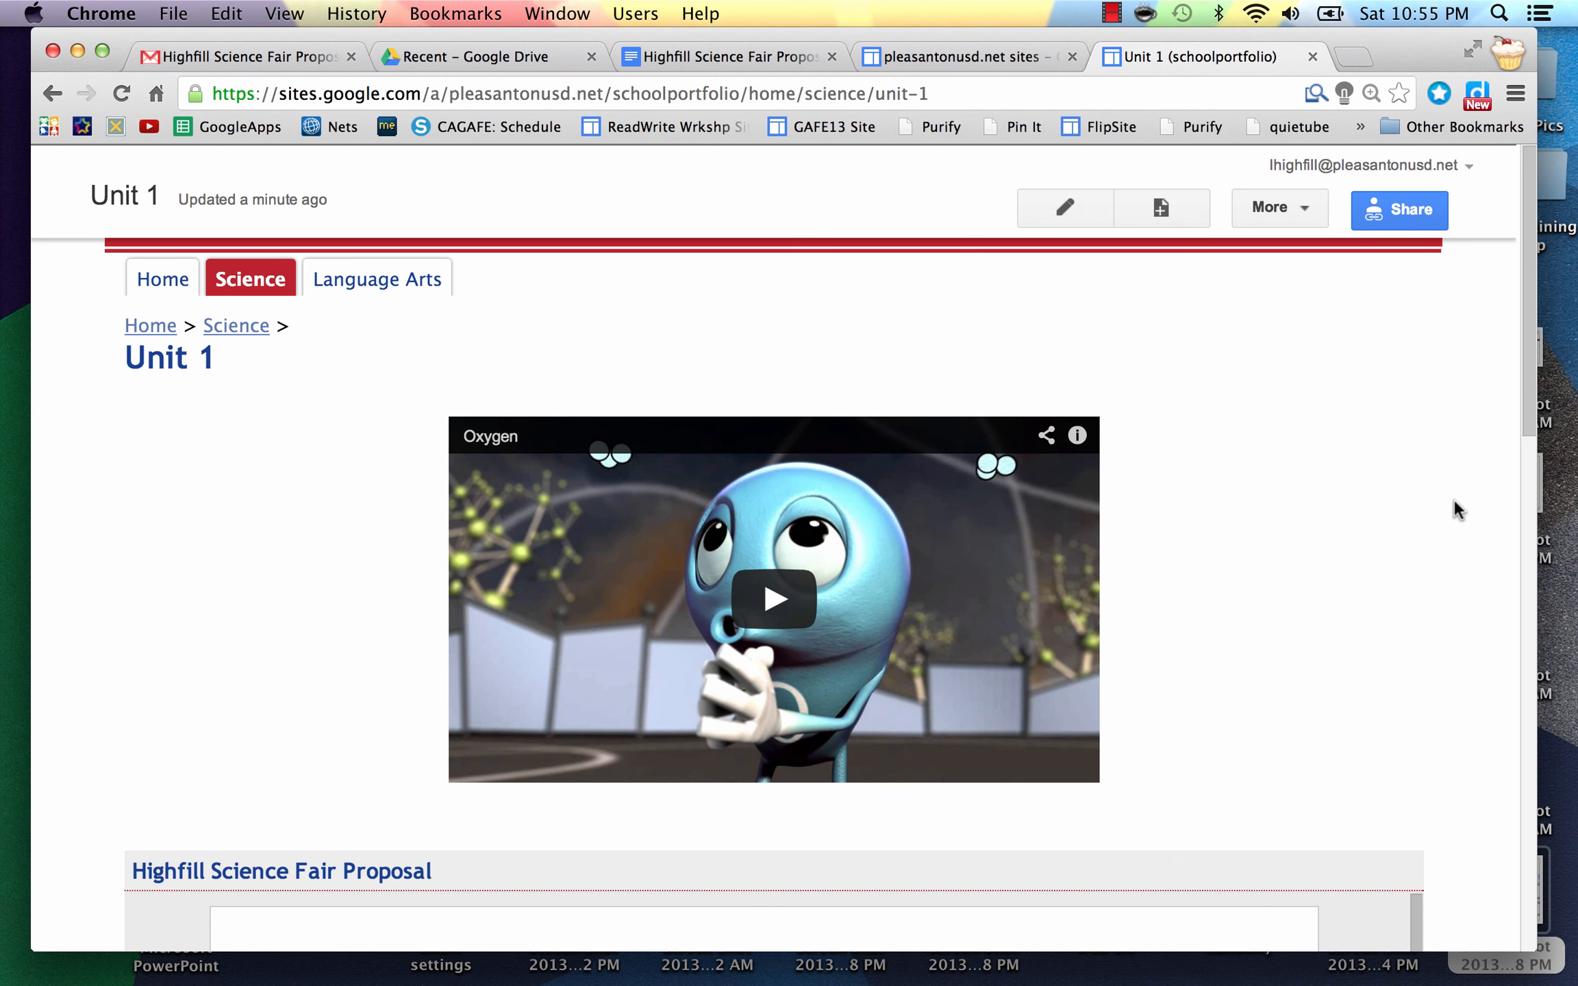
scroll(1453, 501, "down", 3)
scroll(1453, 499, "down", 8)
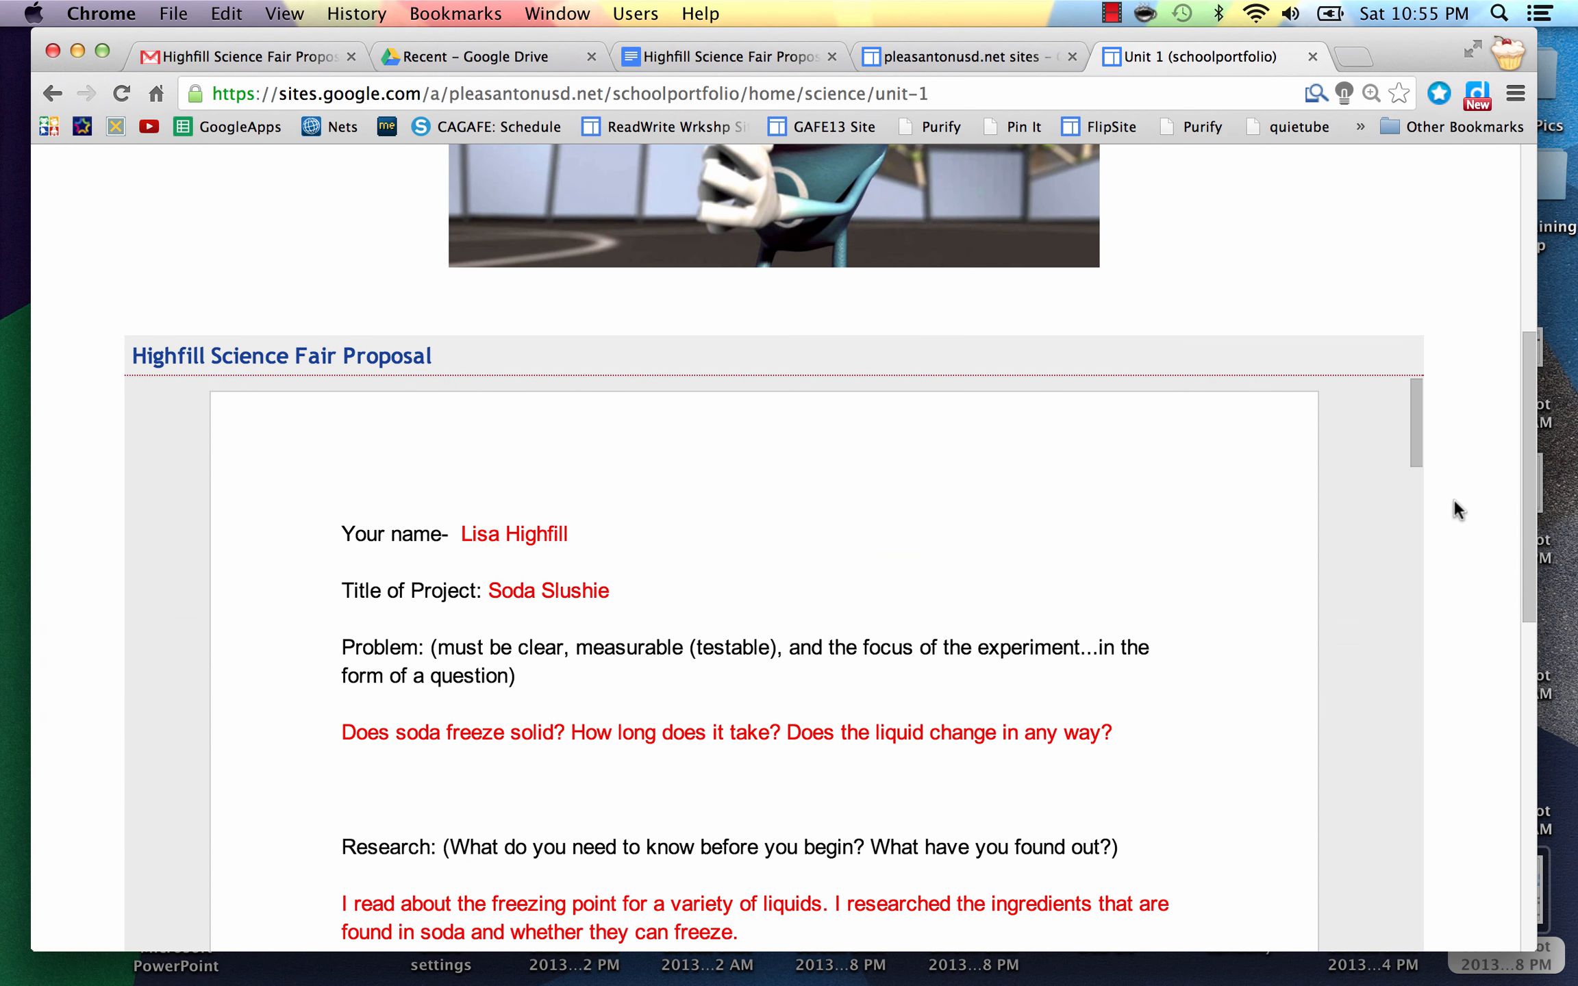
scroll(1453, 498, "up", 2)
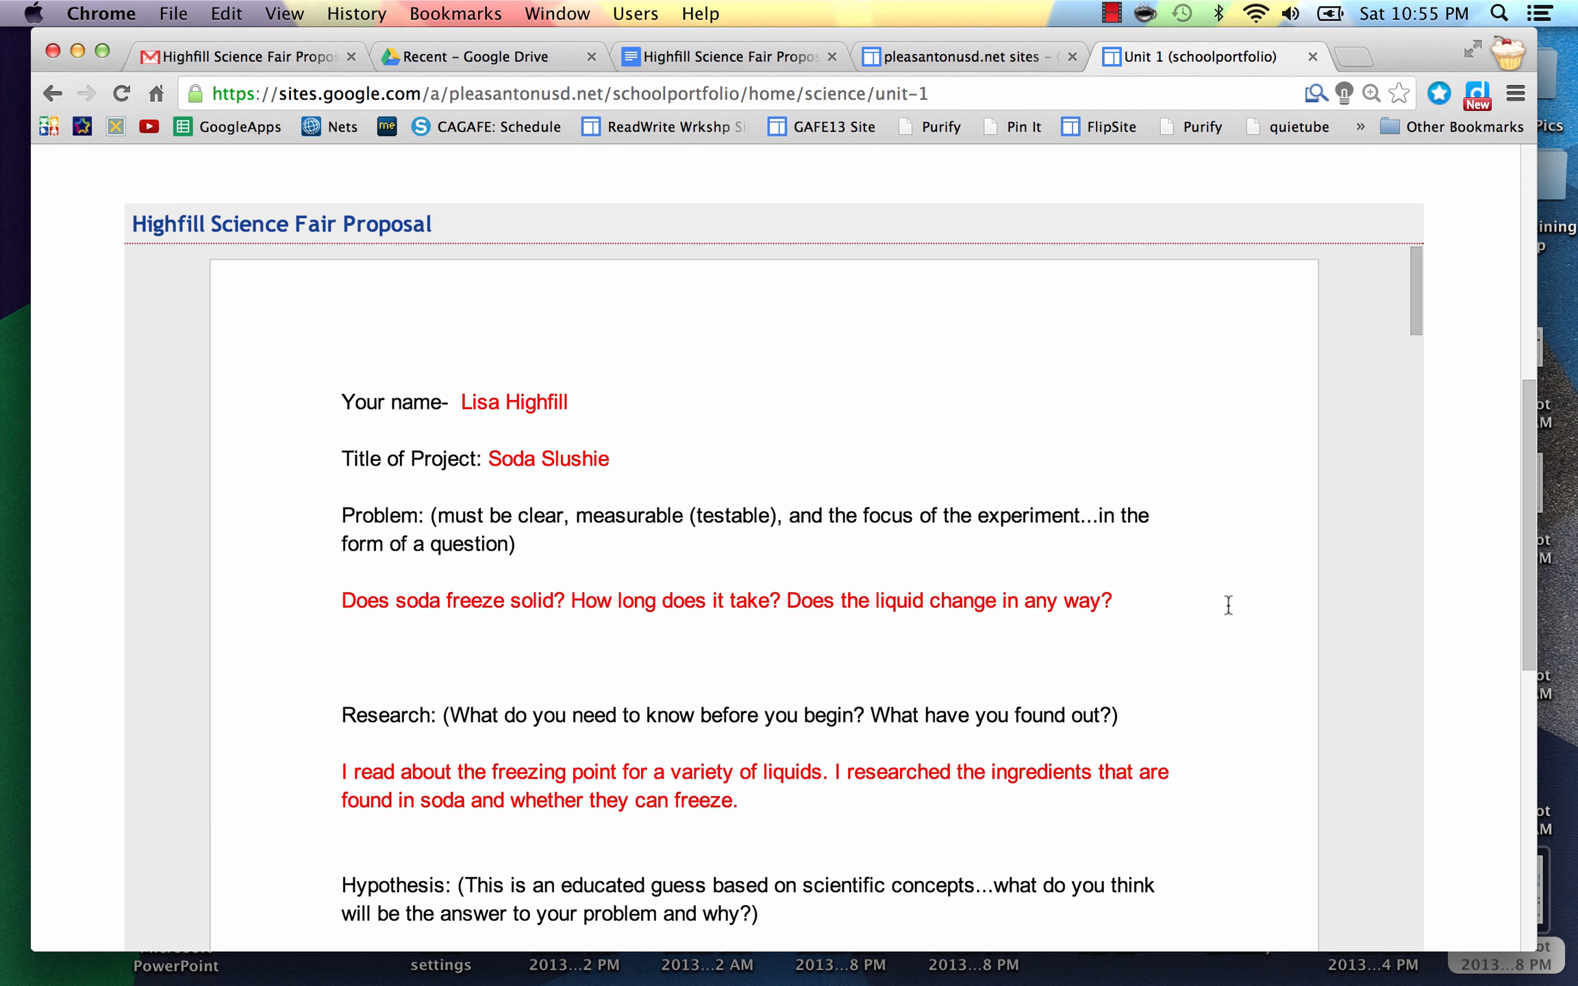
scroll(1226, 609, "down", 5)
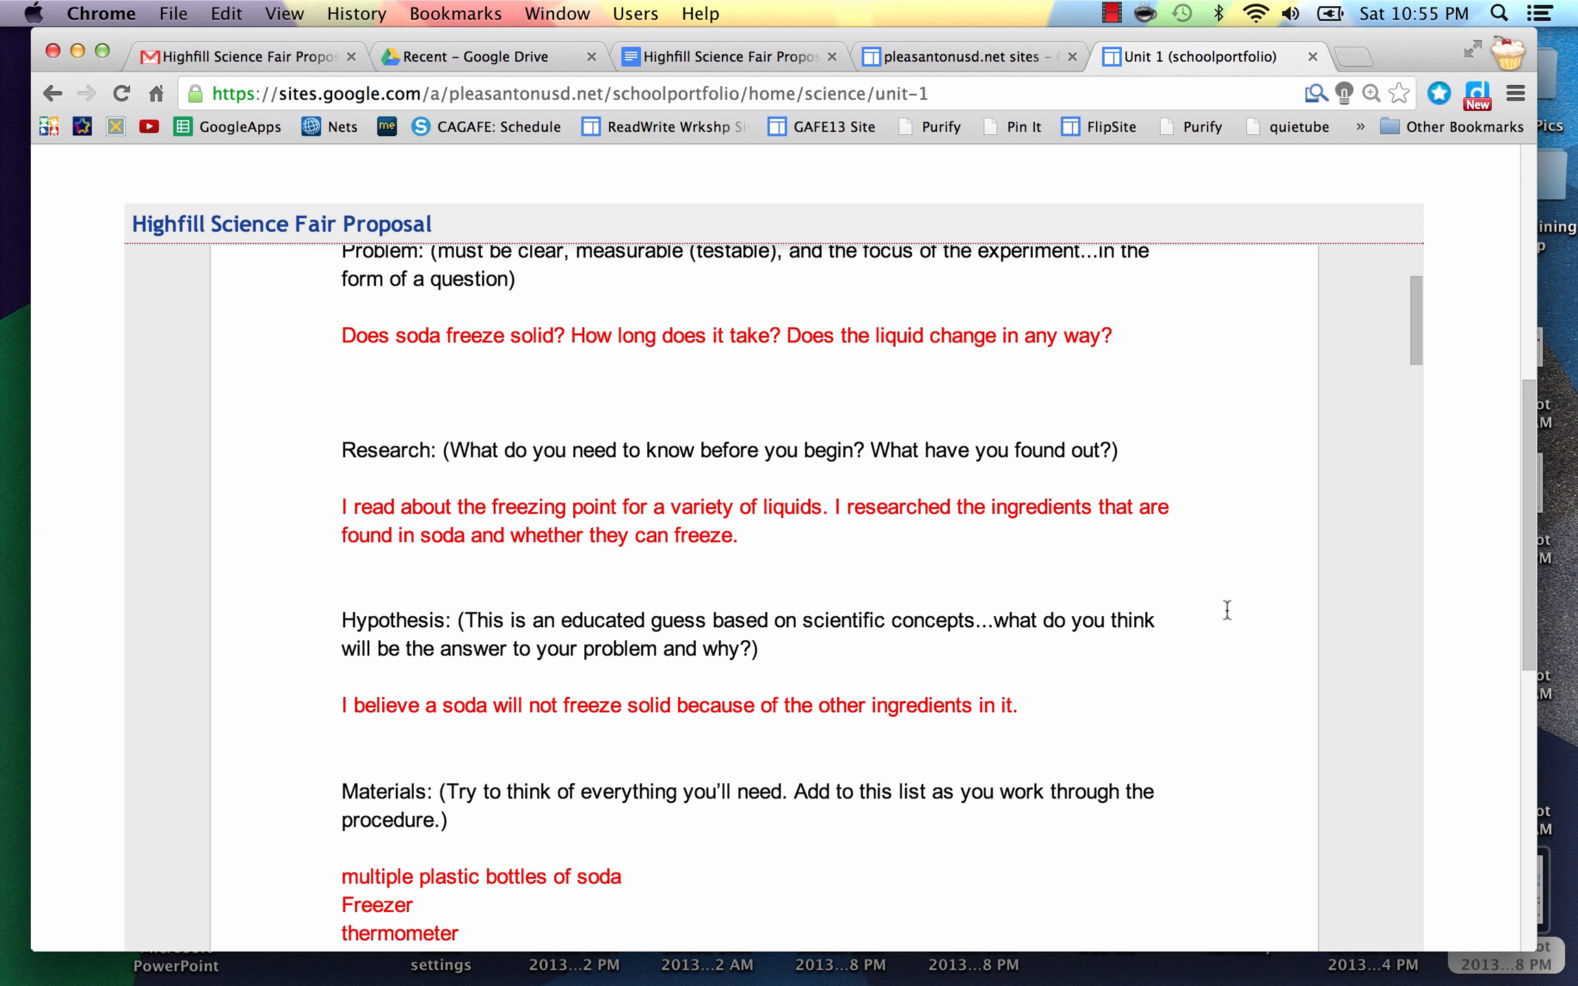
scroll(1227, 610, "down", 6)
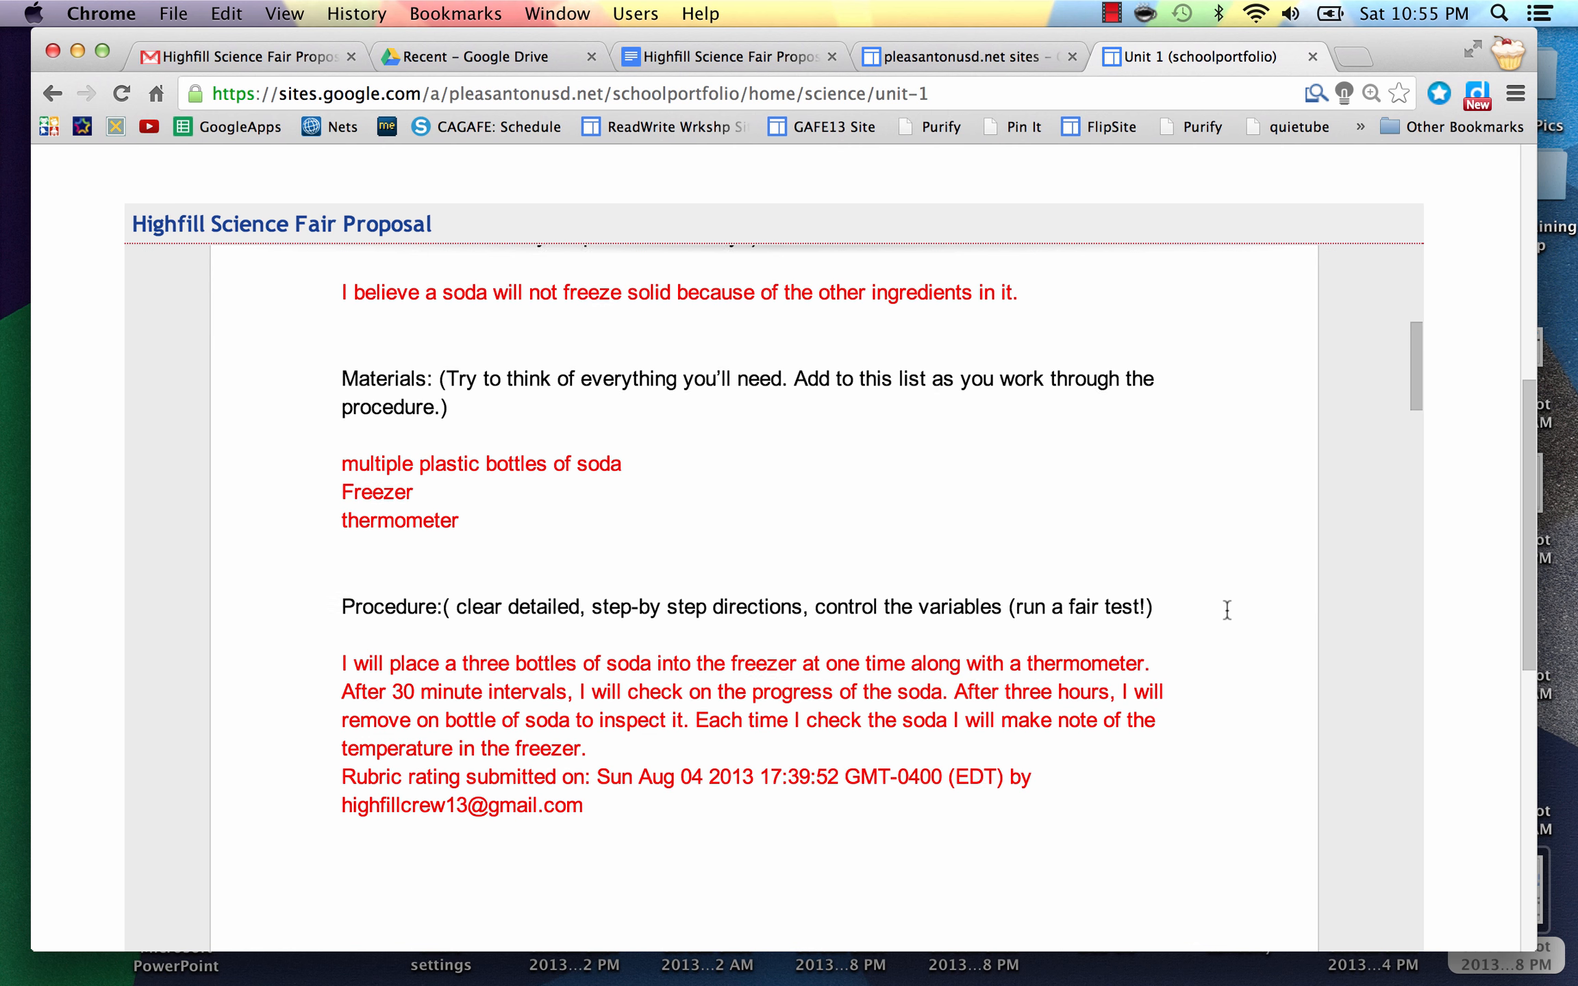
scroll(1227, 609, "down", 15)
scroll(1226, 609, "up", 8)
scroll(1226, 609, "up", 20)
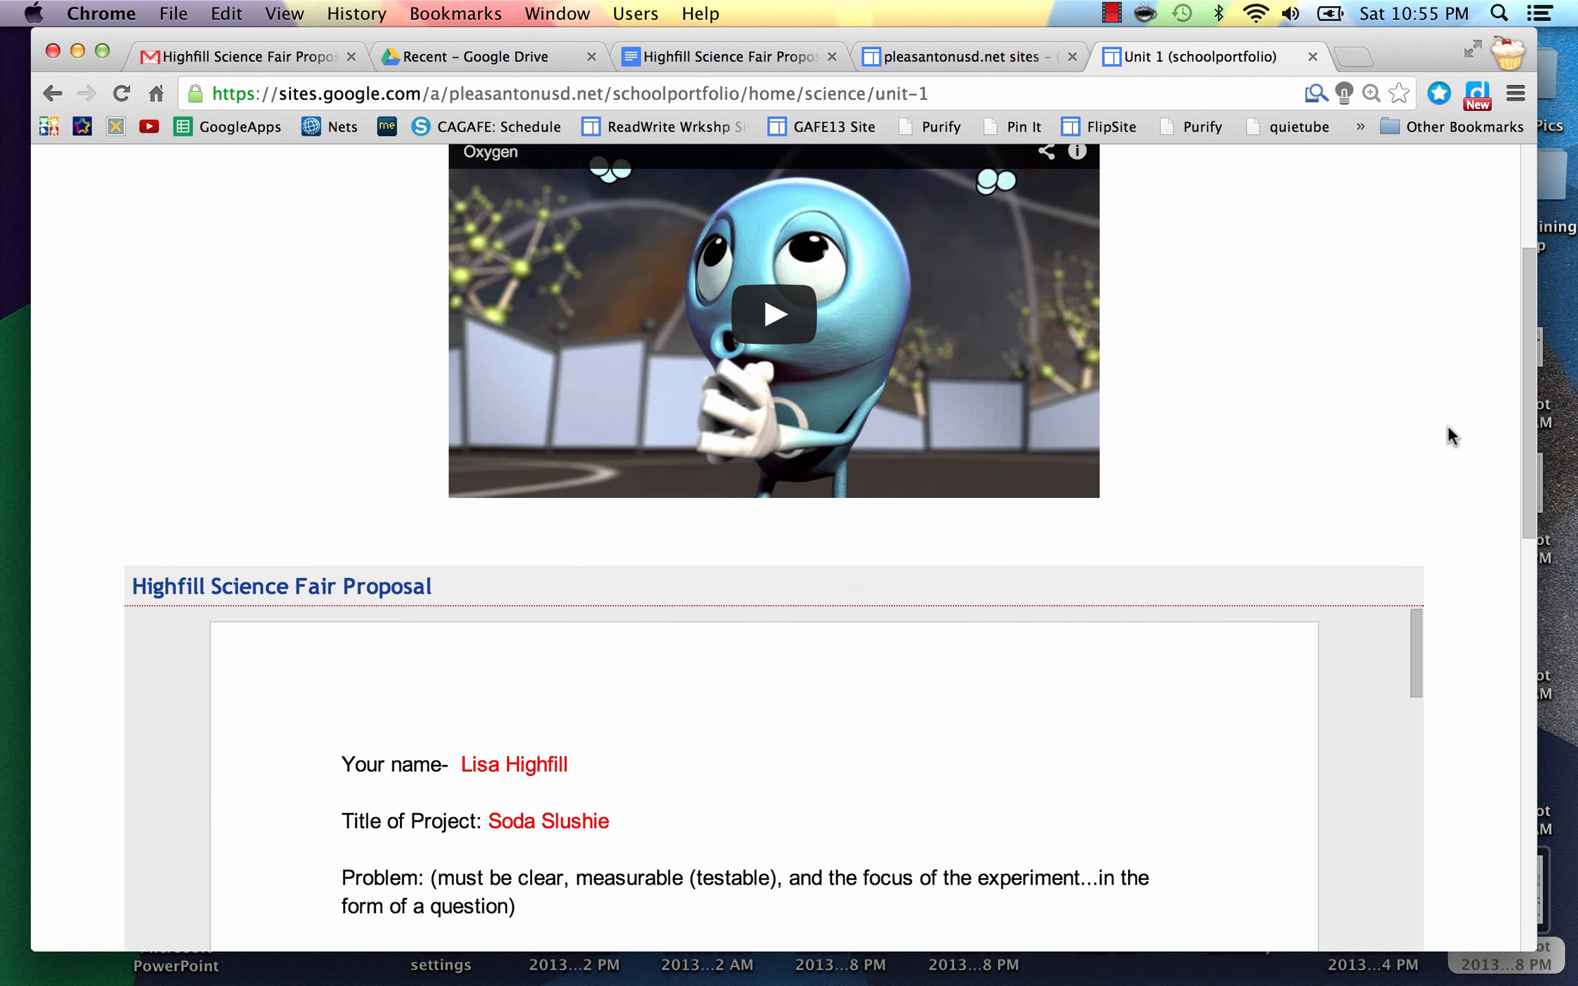
scroll(1449, 436, "up", 5)
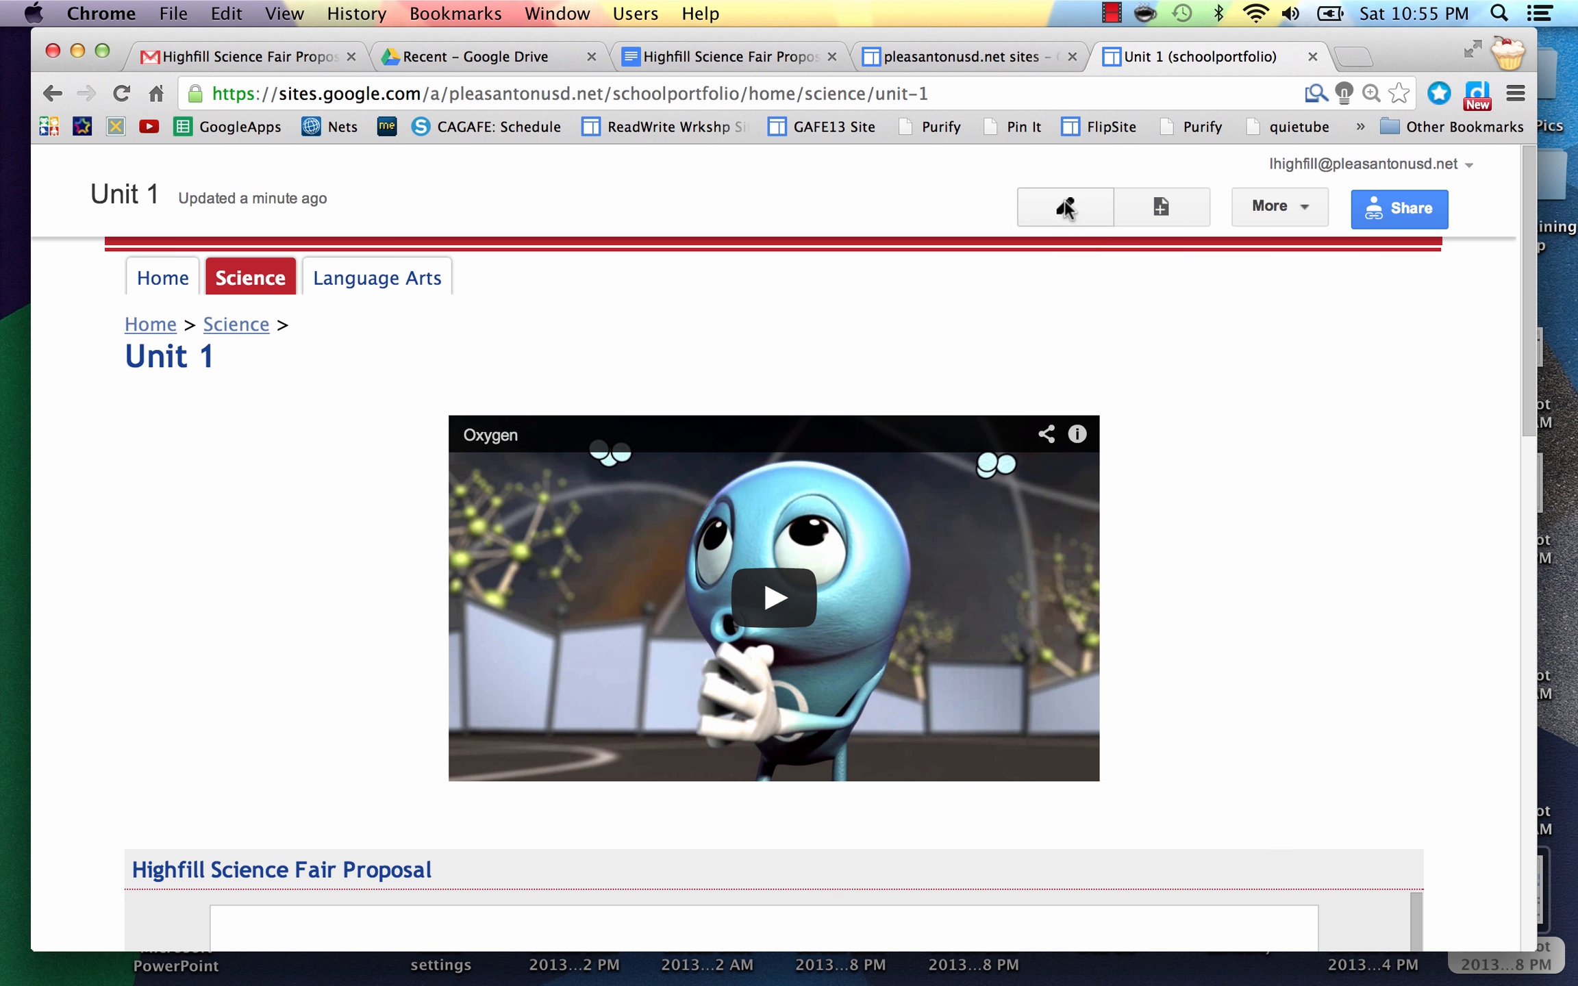
Step: Type 'Science Fair proposal' in the top box and format it as a bulleted item
left_click(1066, 207)
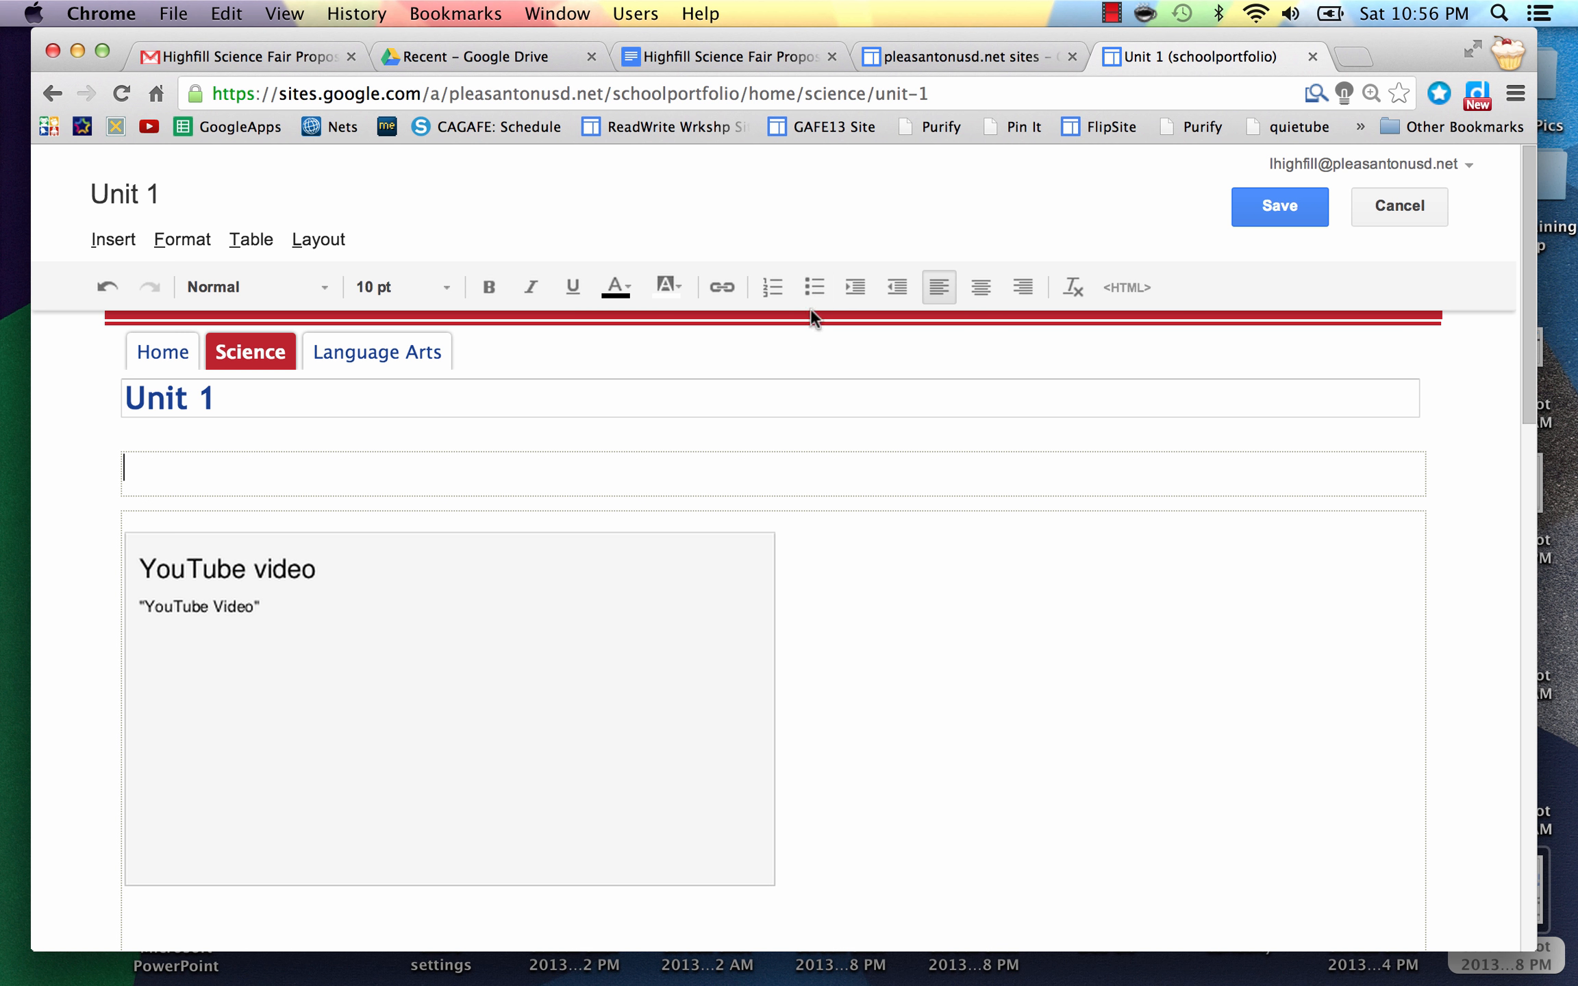
left_click(812, 289)
type("Science Fair proposal")
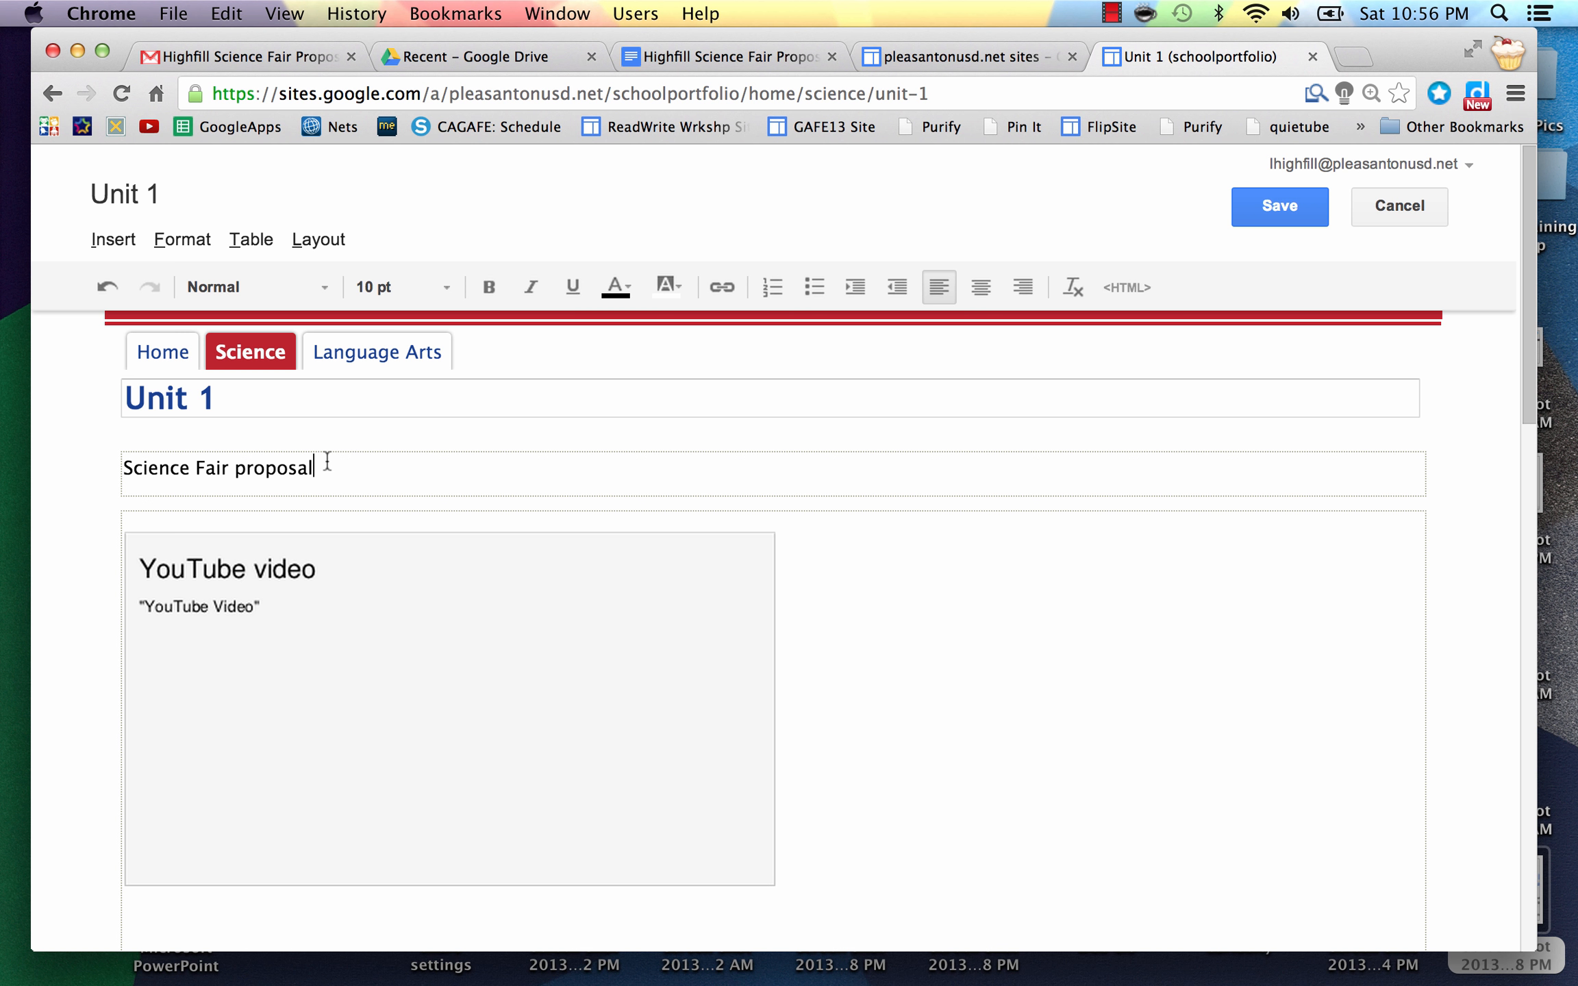
left_click_drag(315, 467, 124, 468)
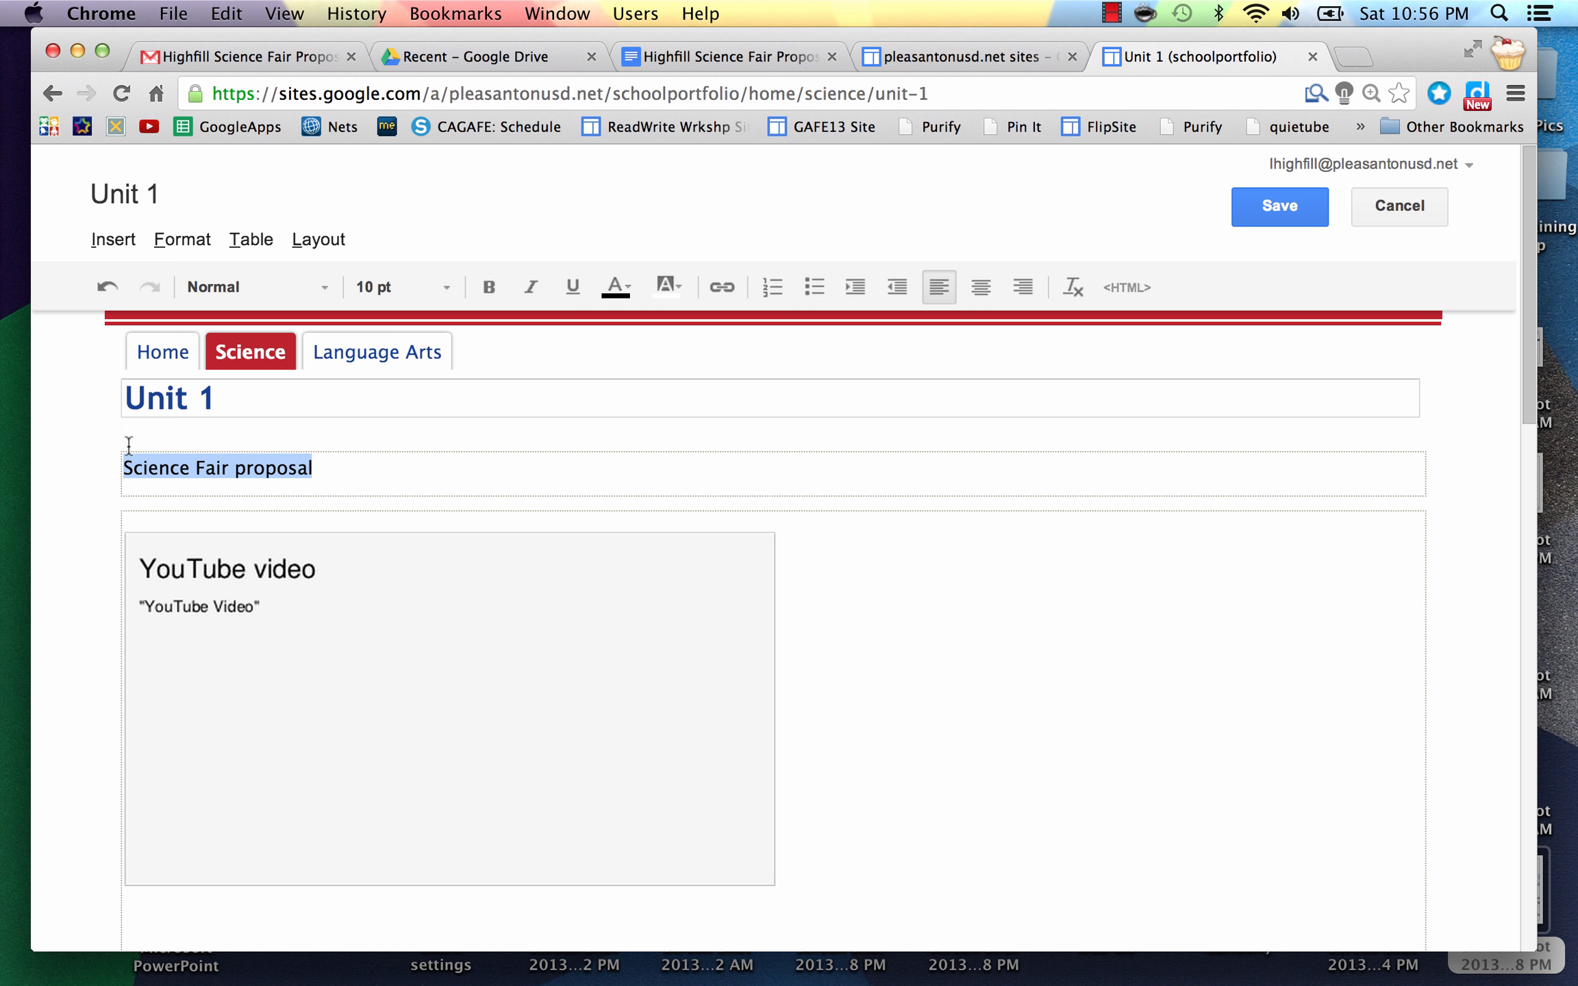
left_click(814, 287)
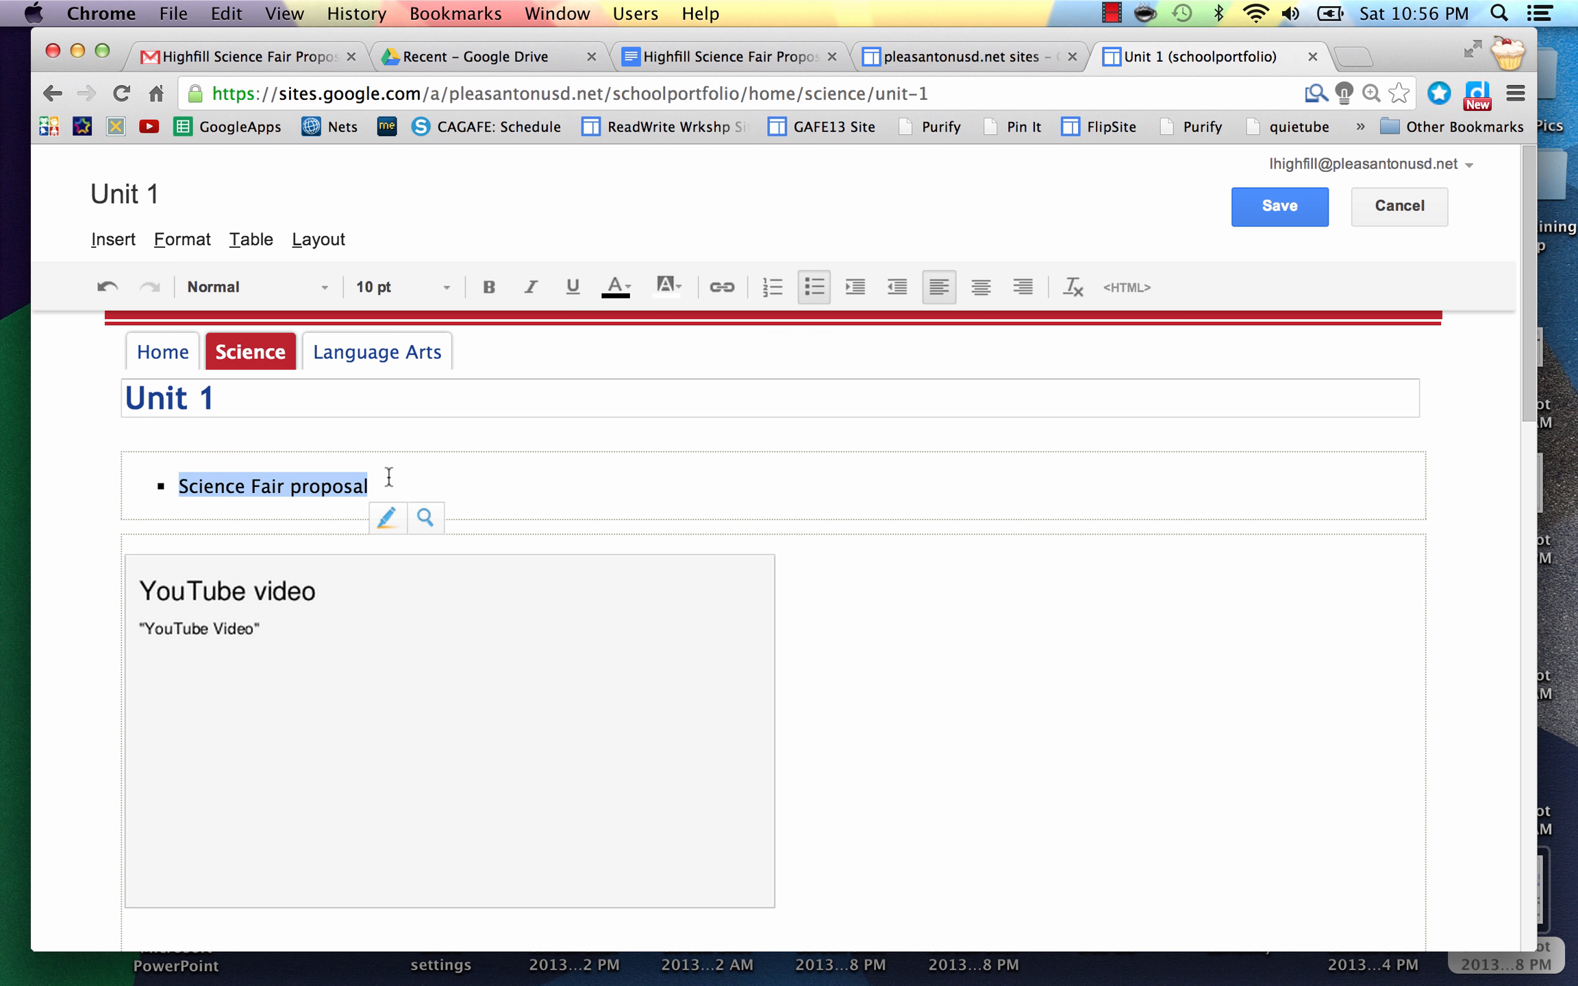
left_click(389, 477)
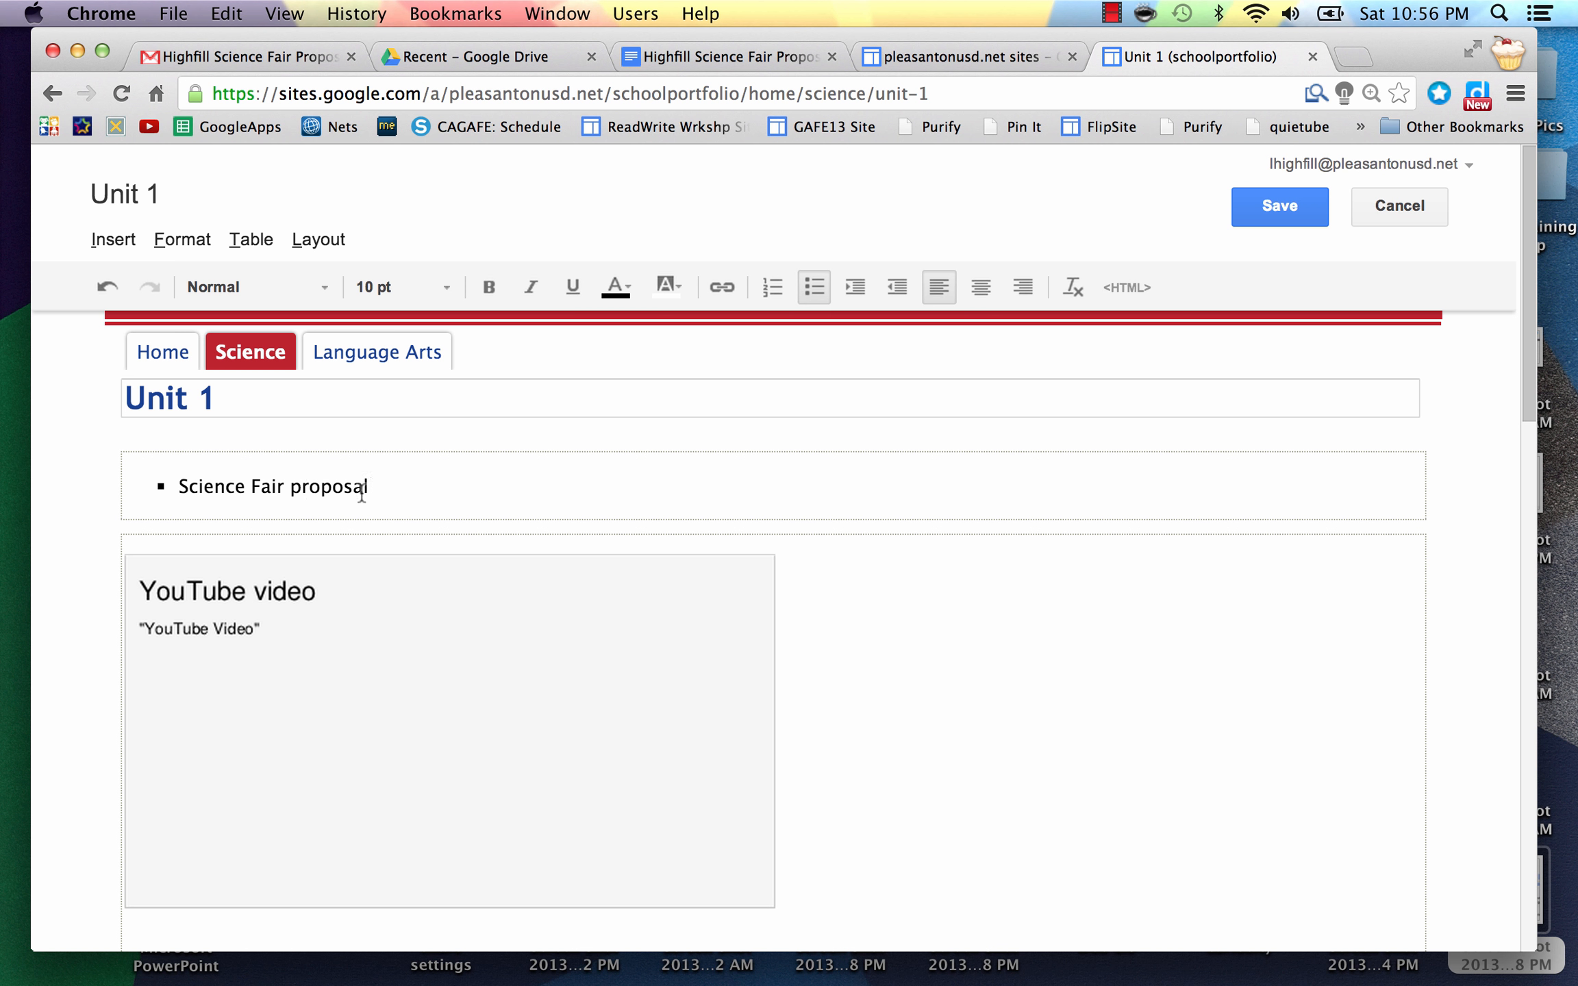
left_click_drag(373, 485, 180, 487)
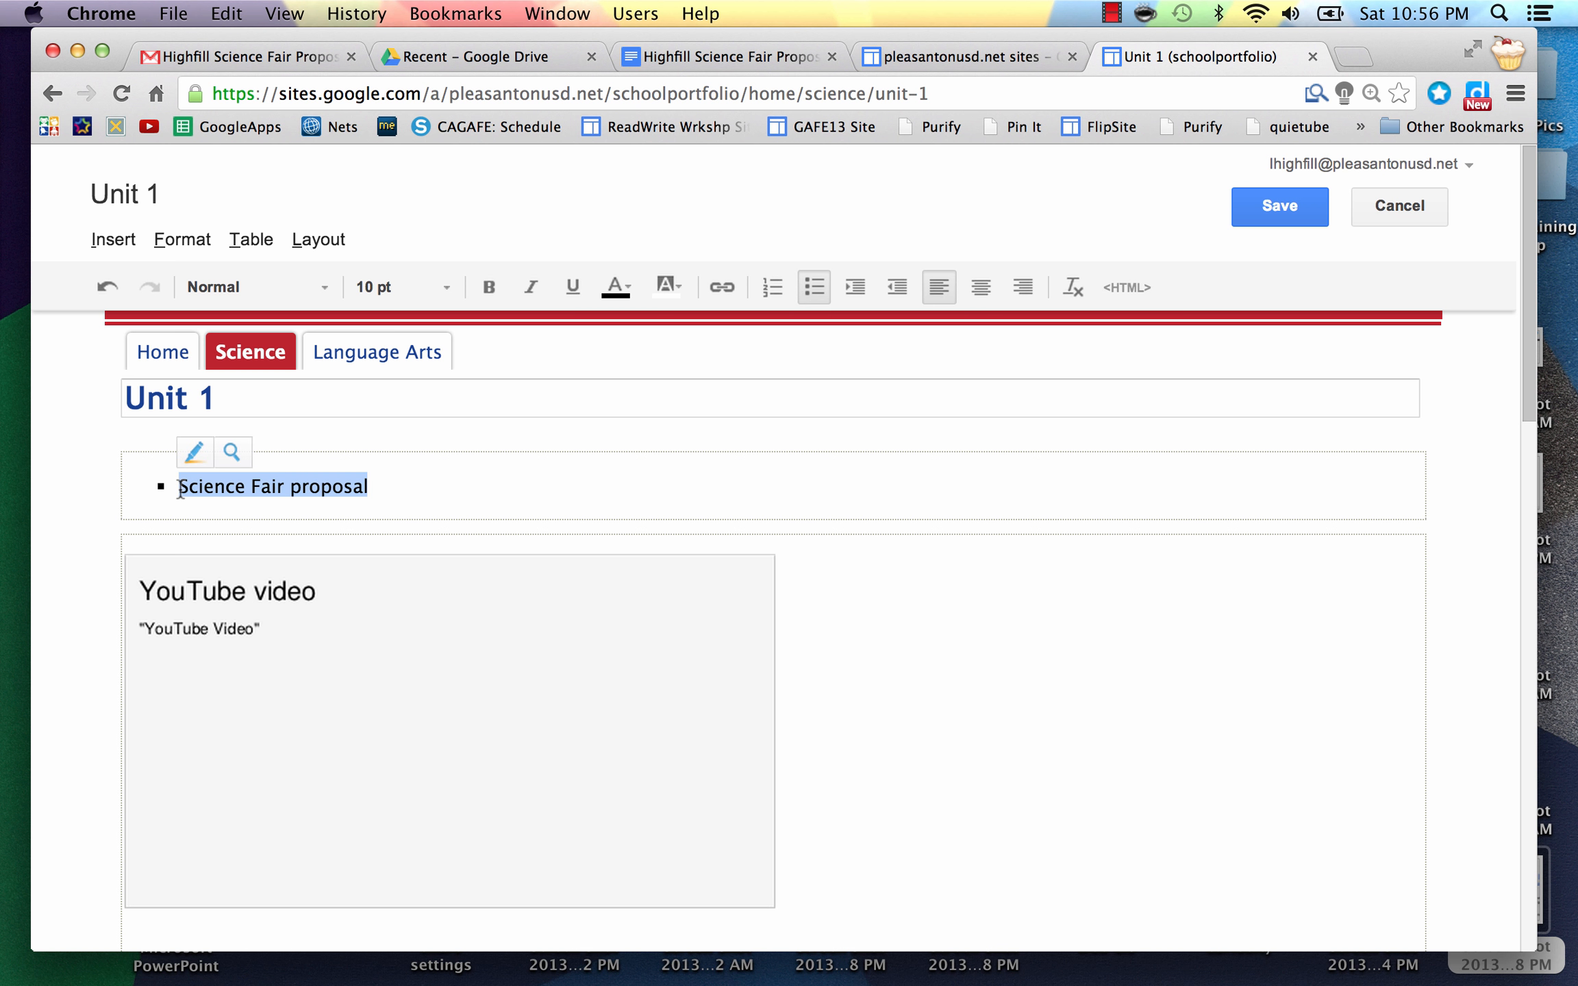
Step: Link the 'Science Fair proposal' bullet to the proposal Doc's URL copied from its tab
left_click(720, 289)
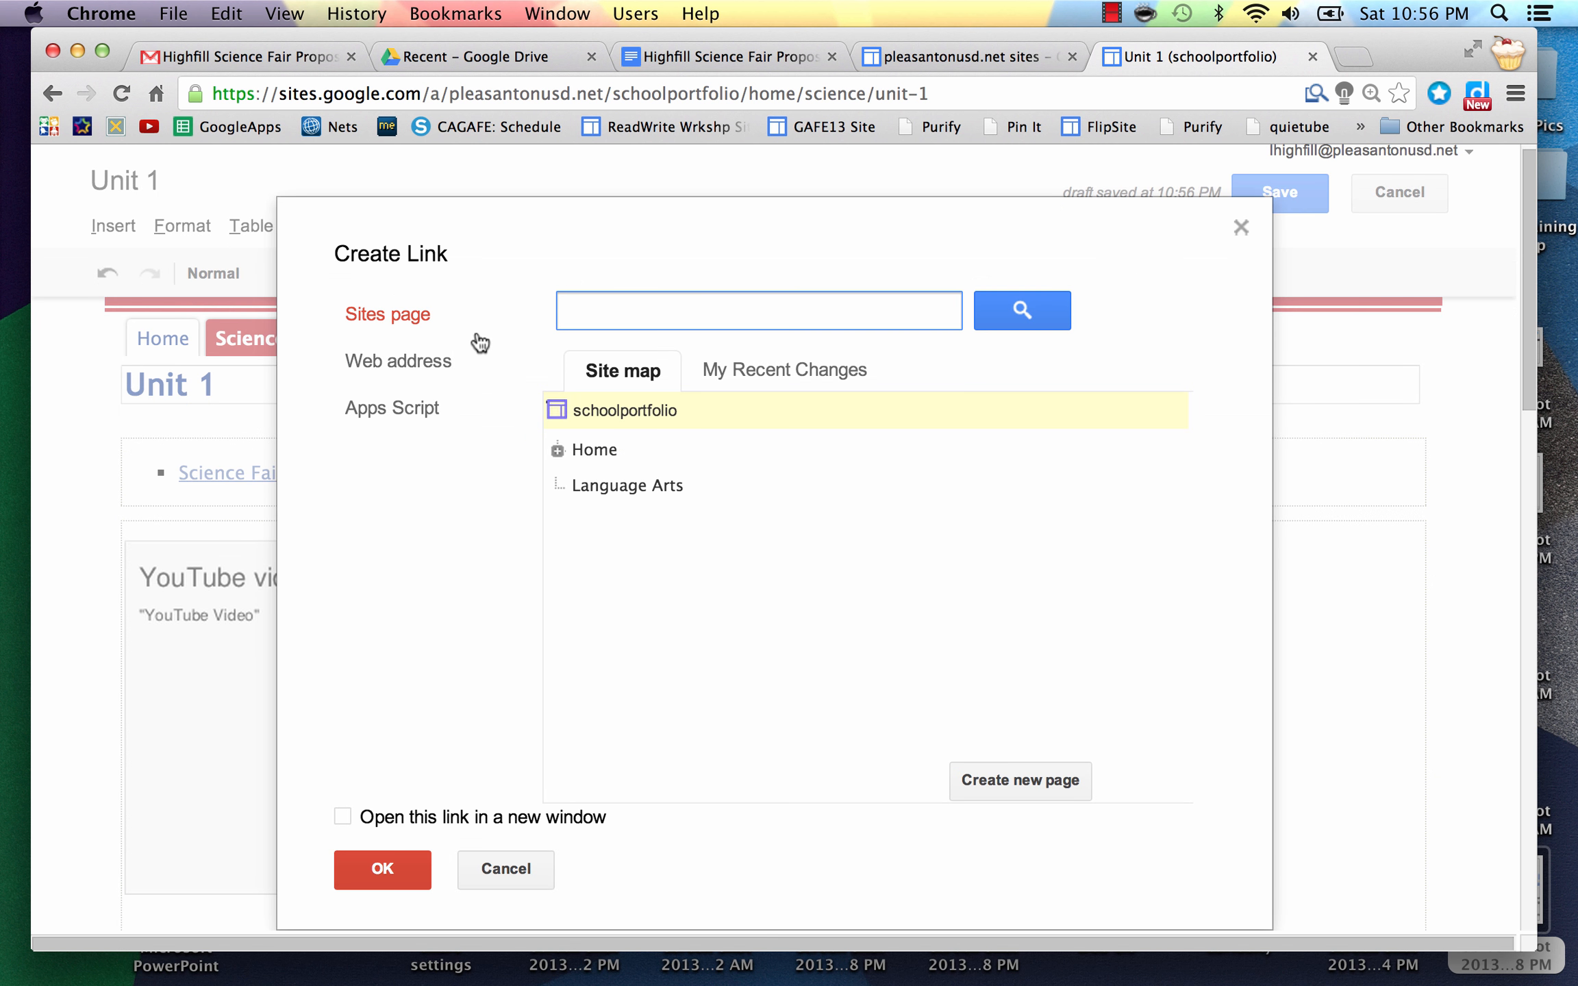
left_click(419, 365)
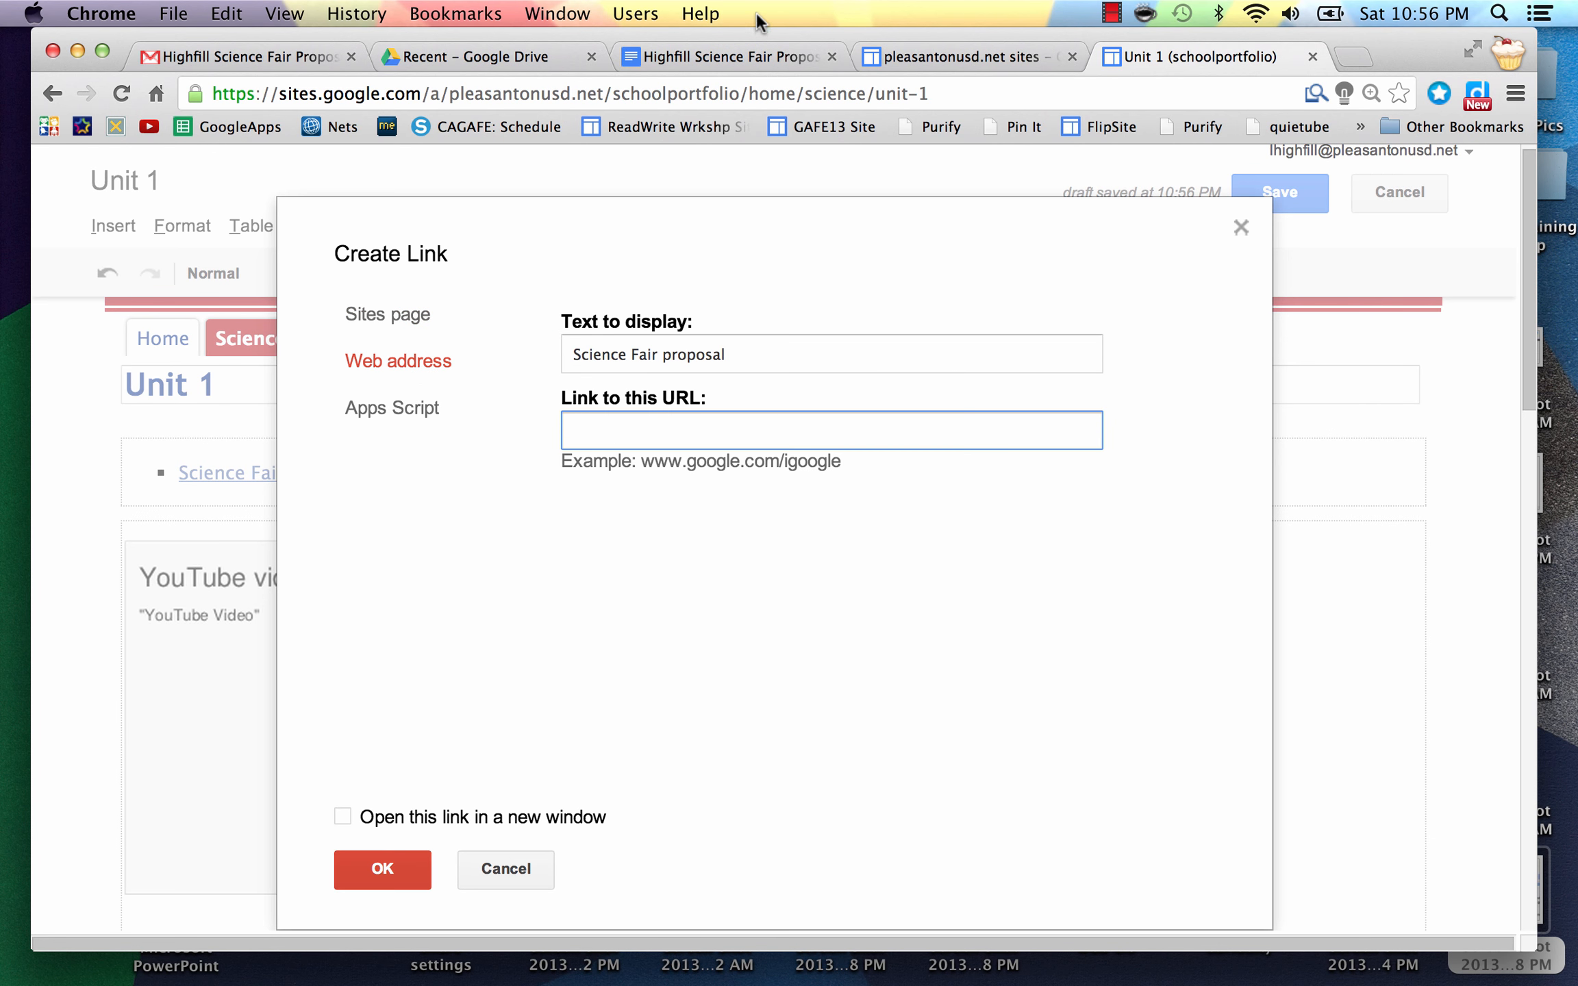
left_click(743, 61)
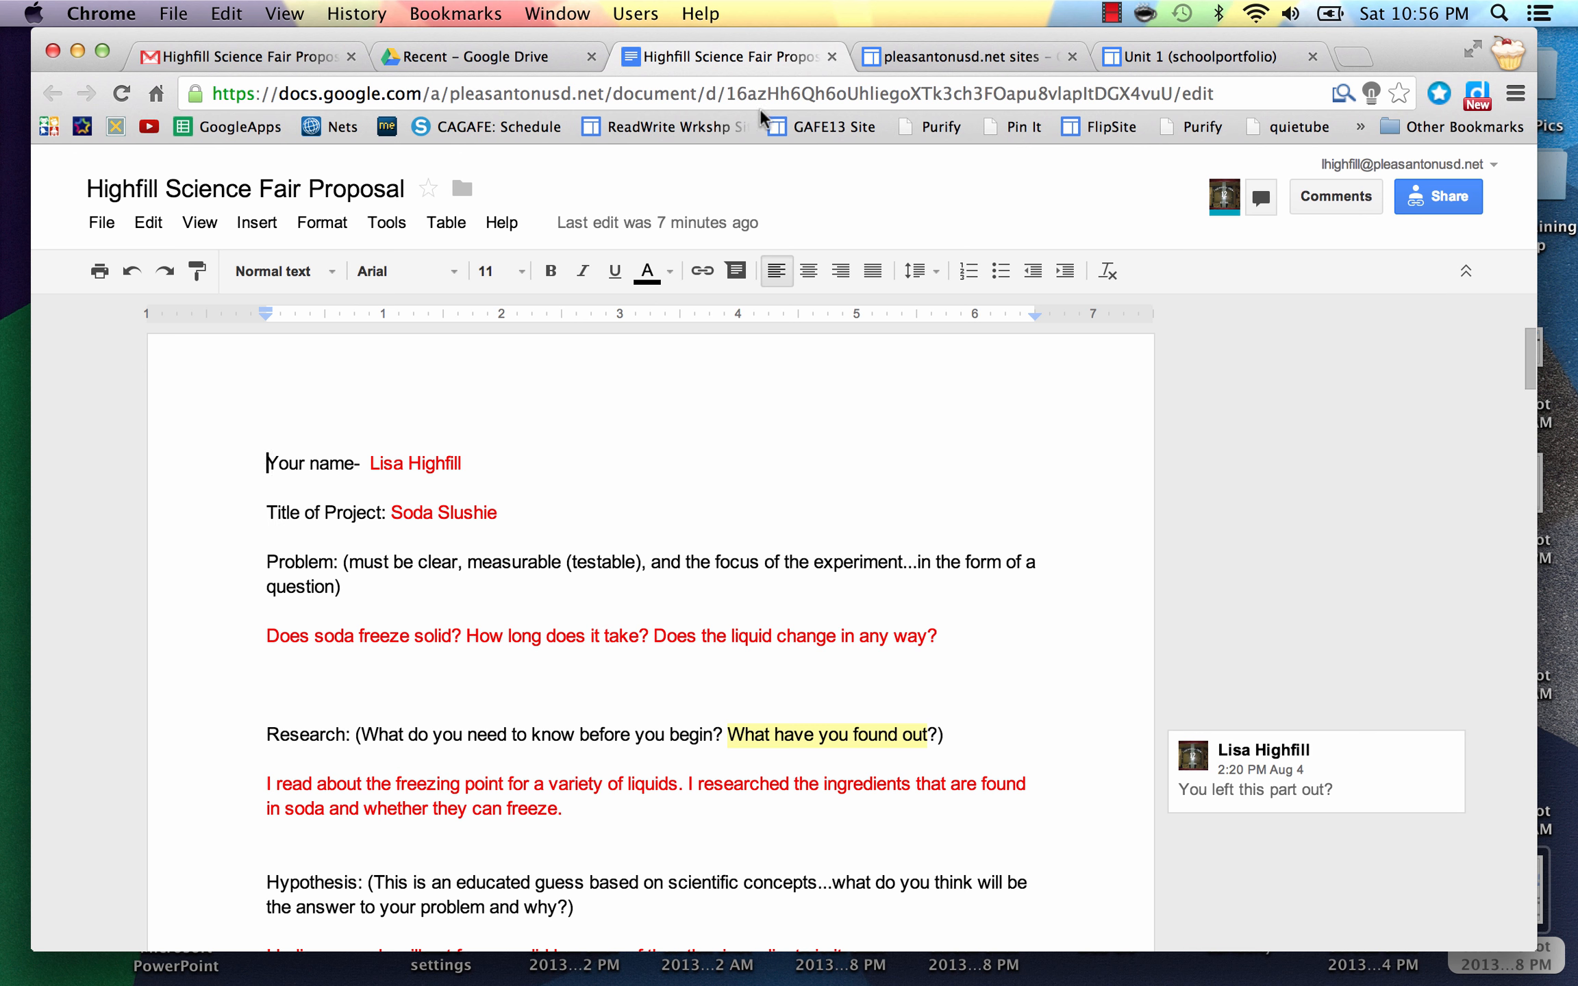
left_click(780, 94)
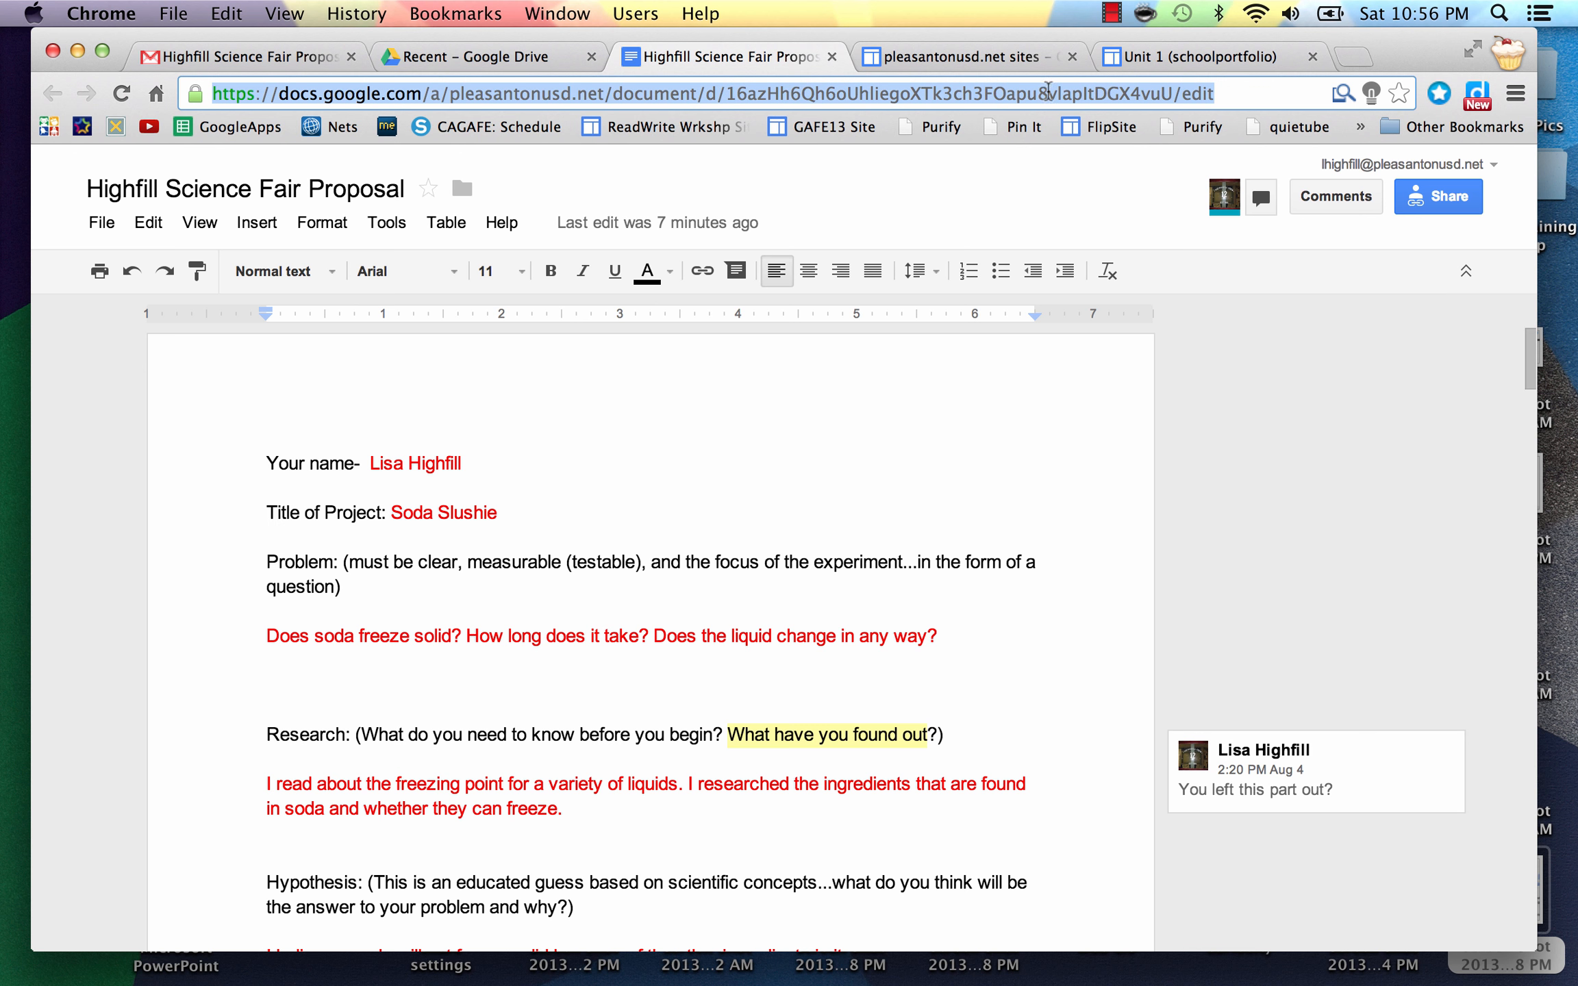
left_click(1156, 58)
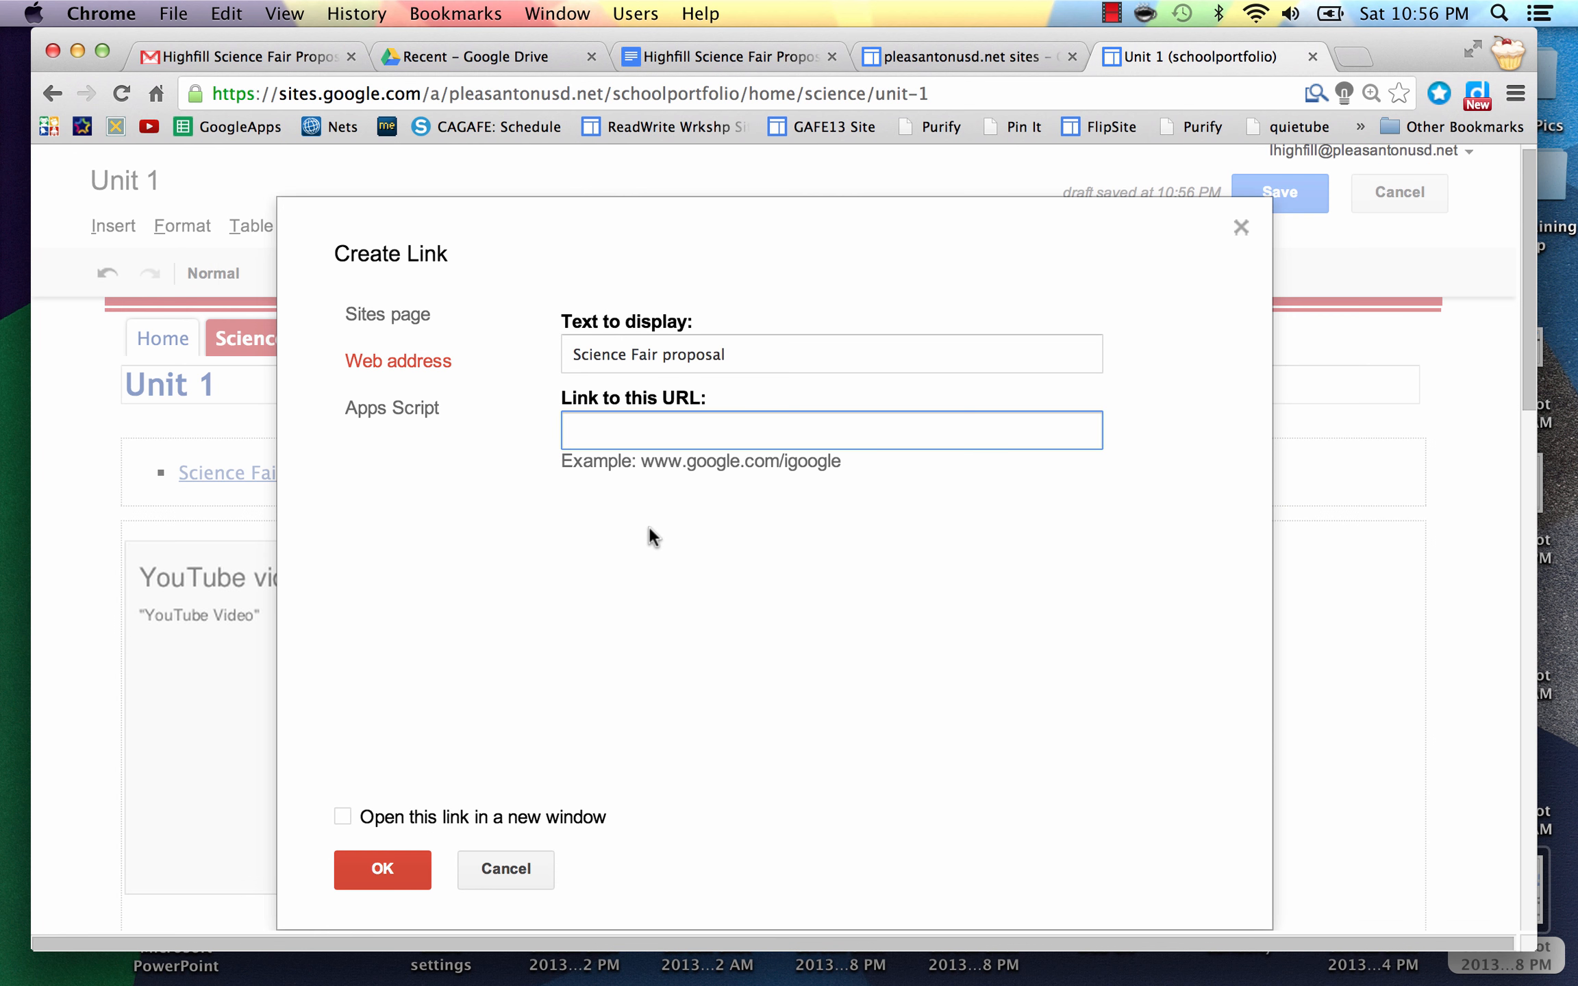
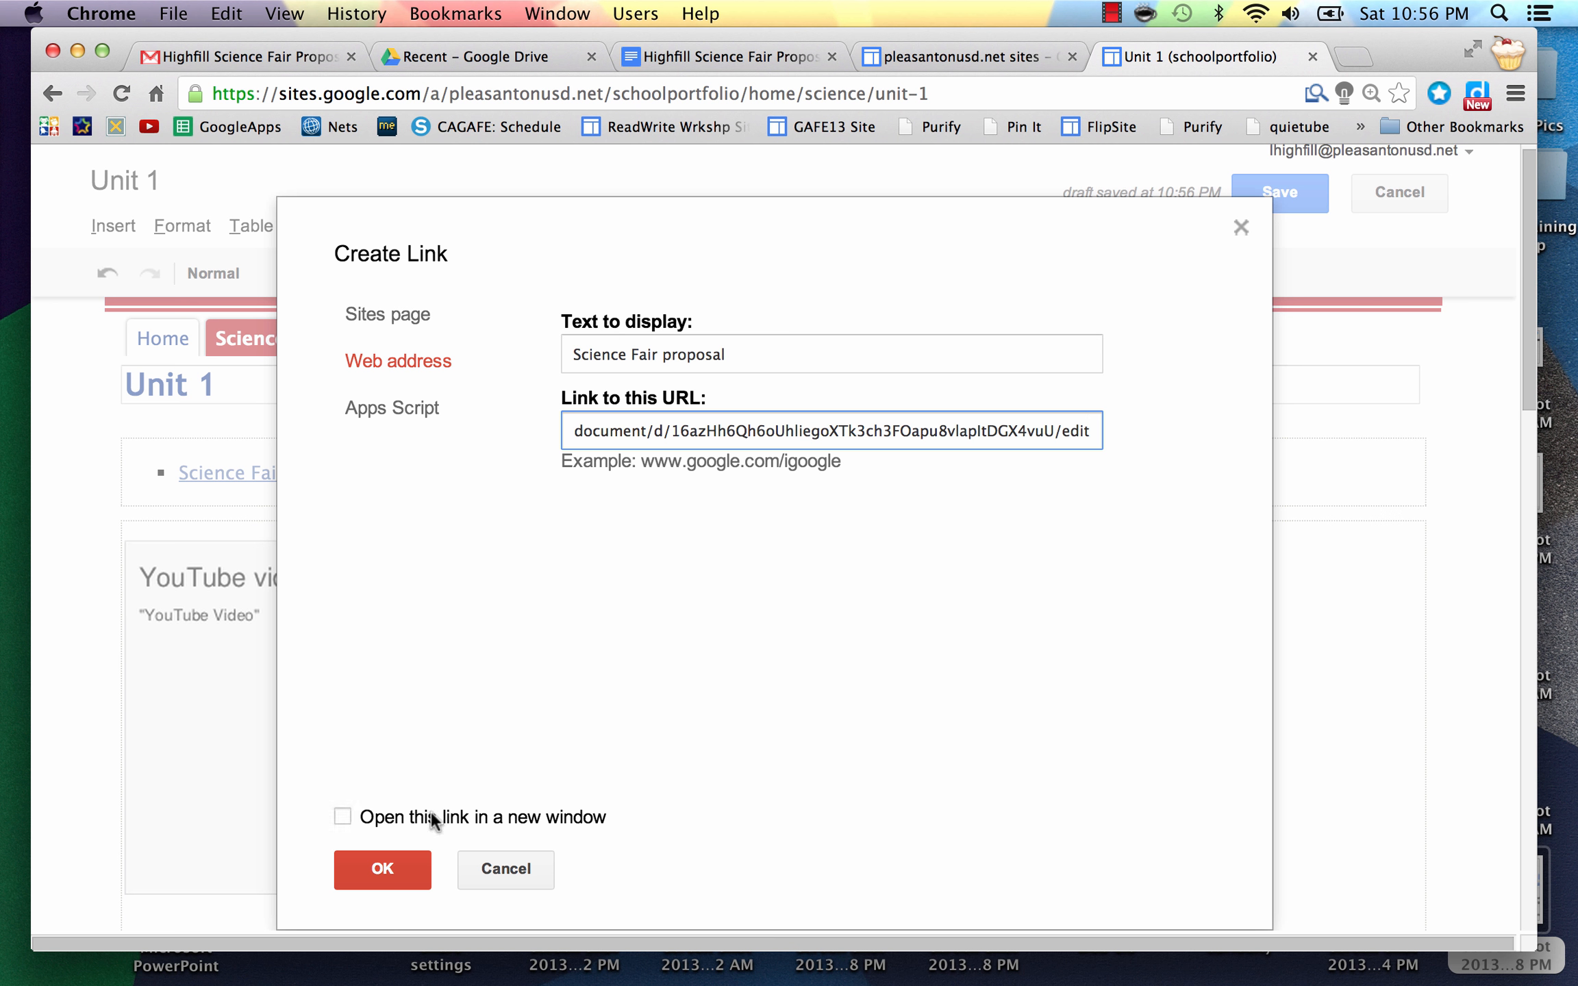
left_click(382, 868)
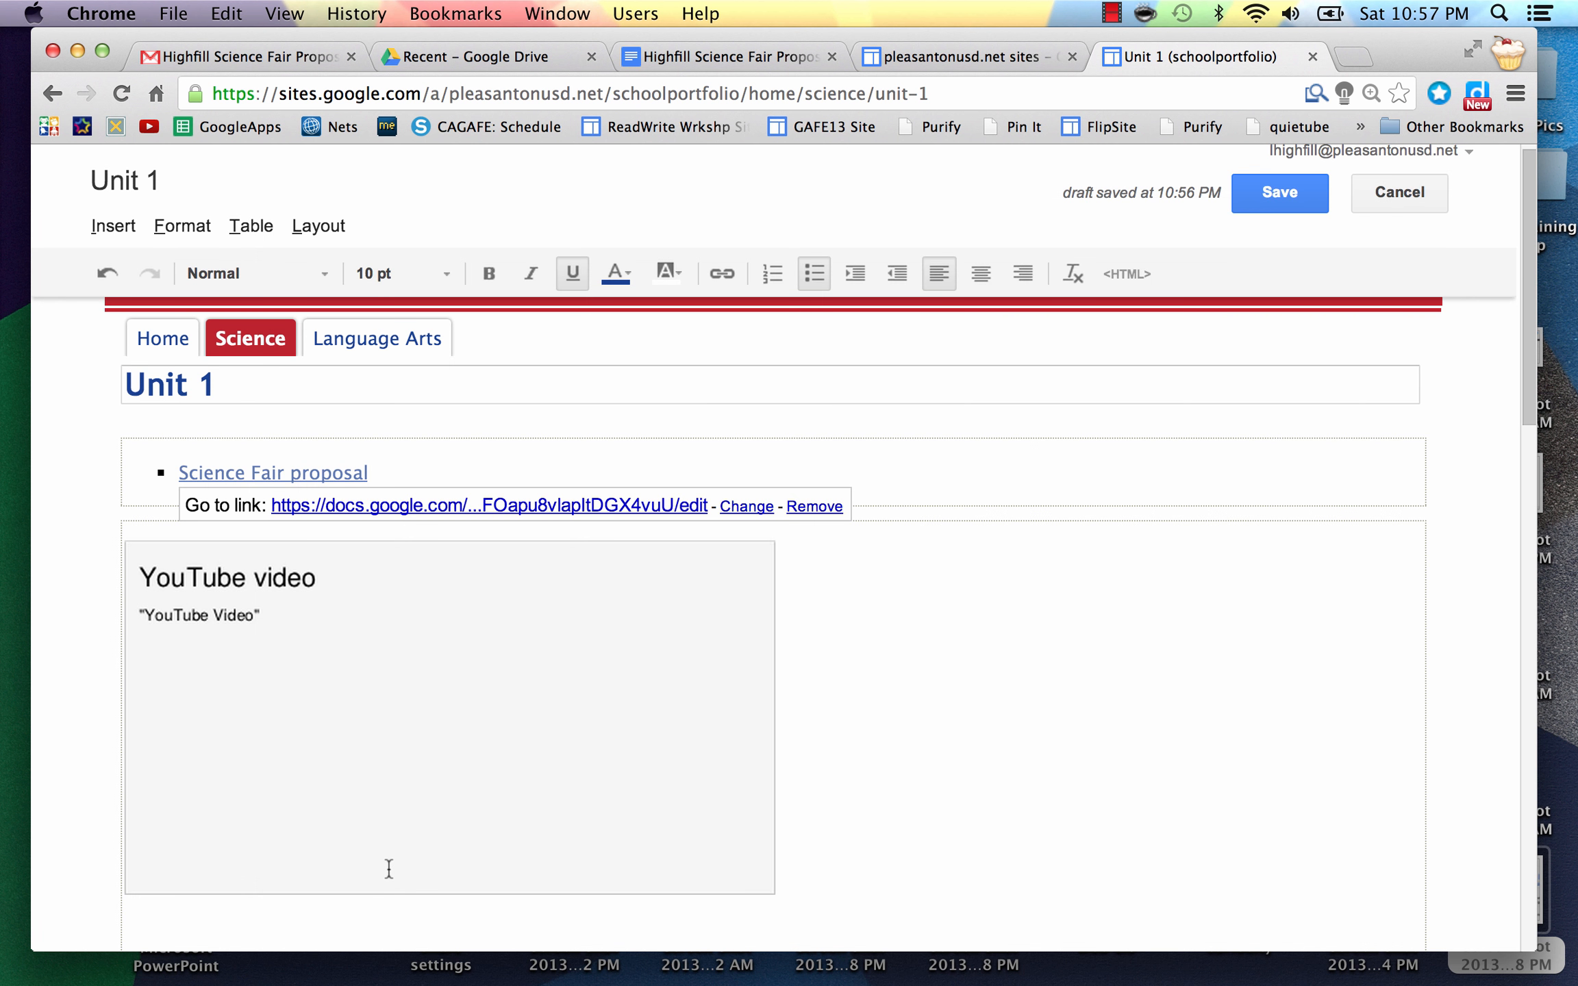
Step: Save Unit 1 and follow the 'Science Fair proposal' link to the proposal Doc
left_click(596, 459)
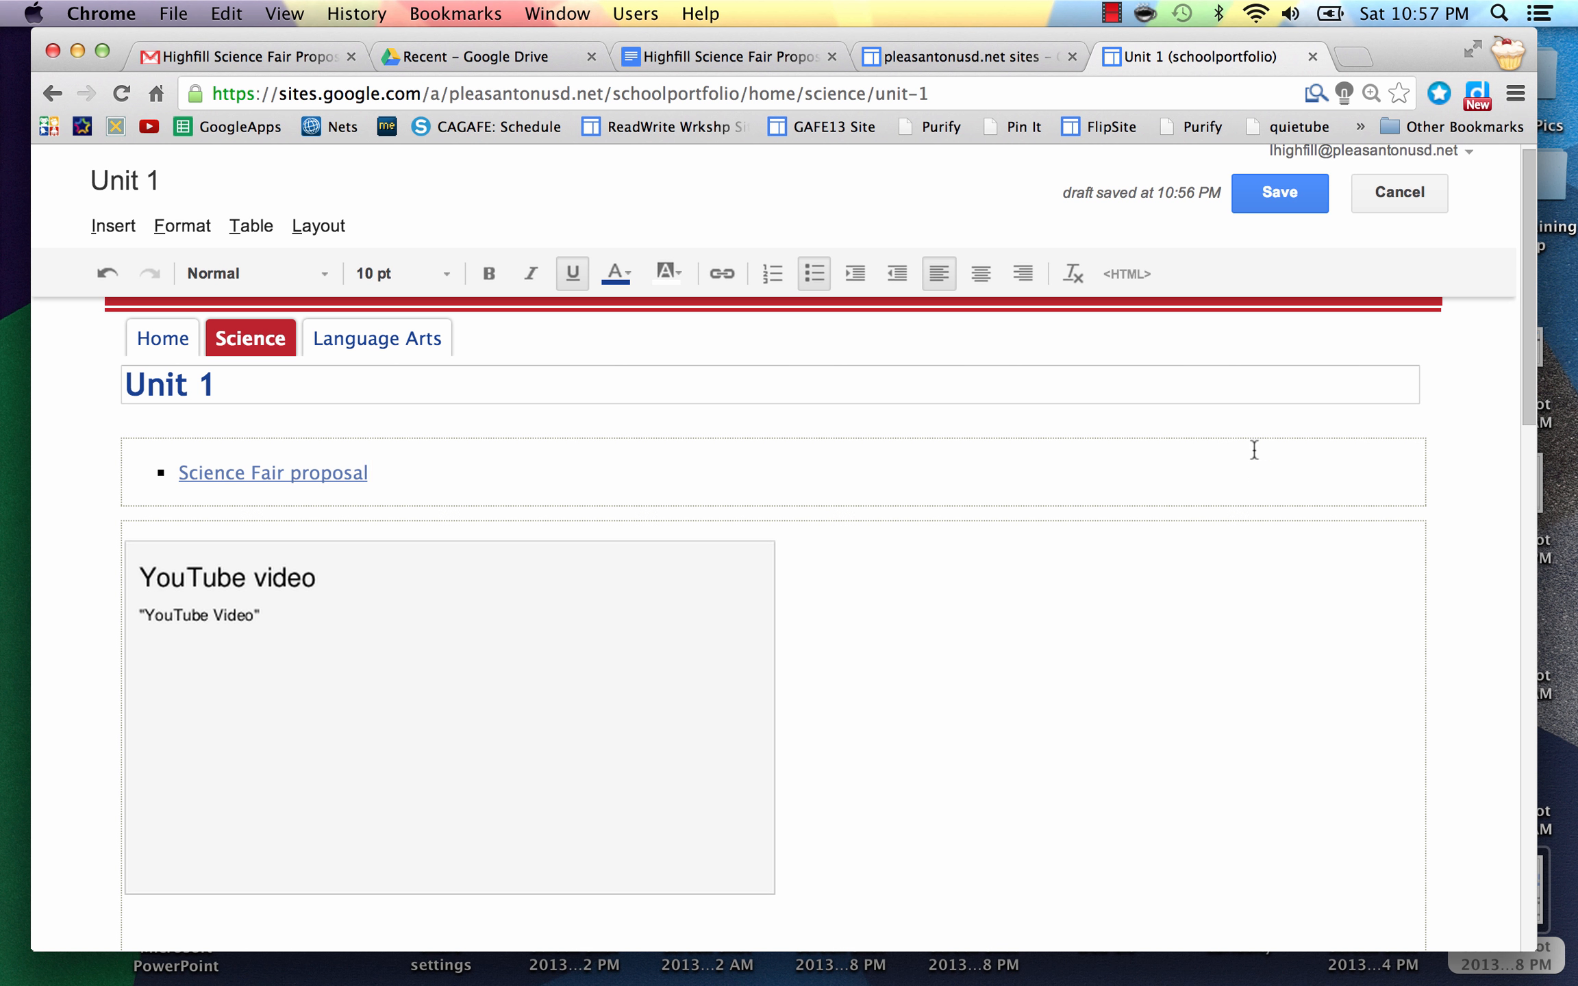
left_click(1281, 191)
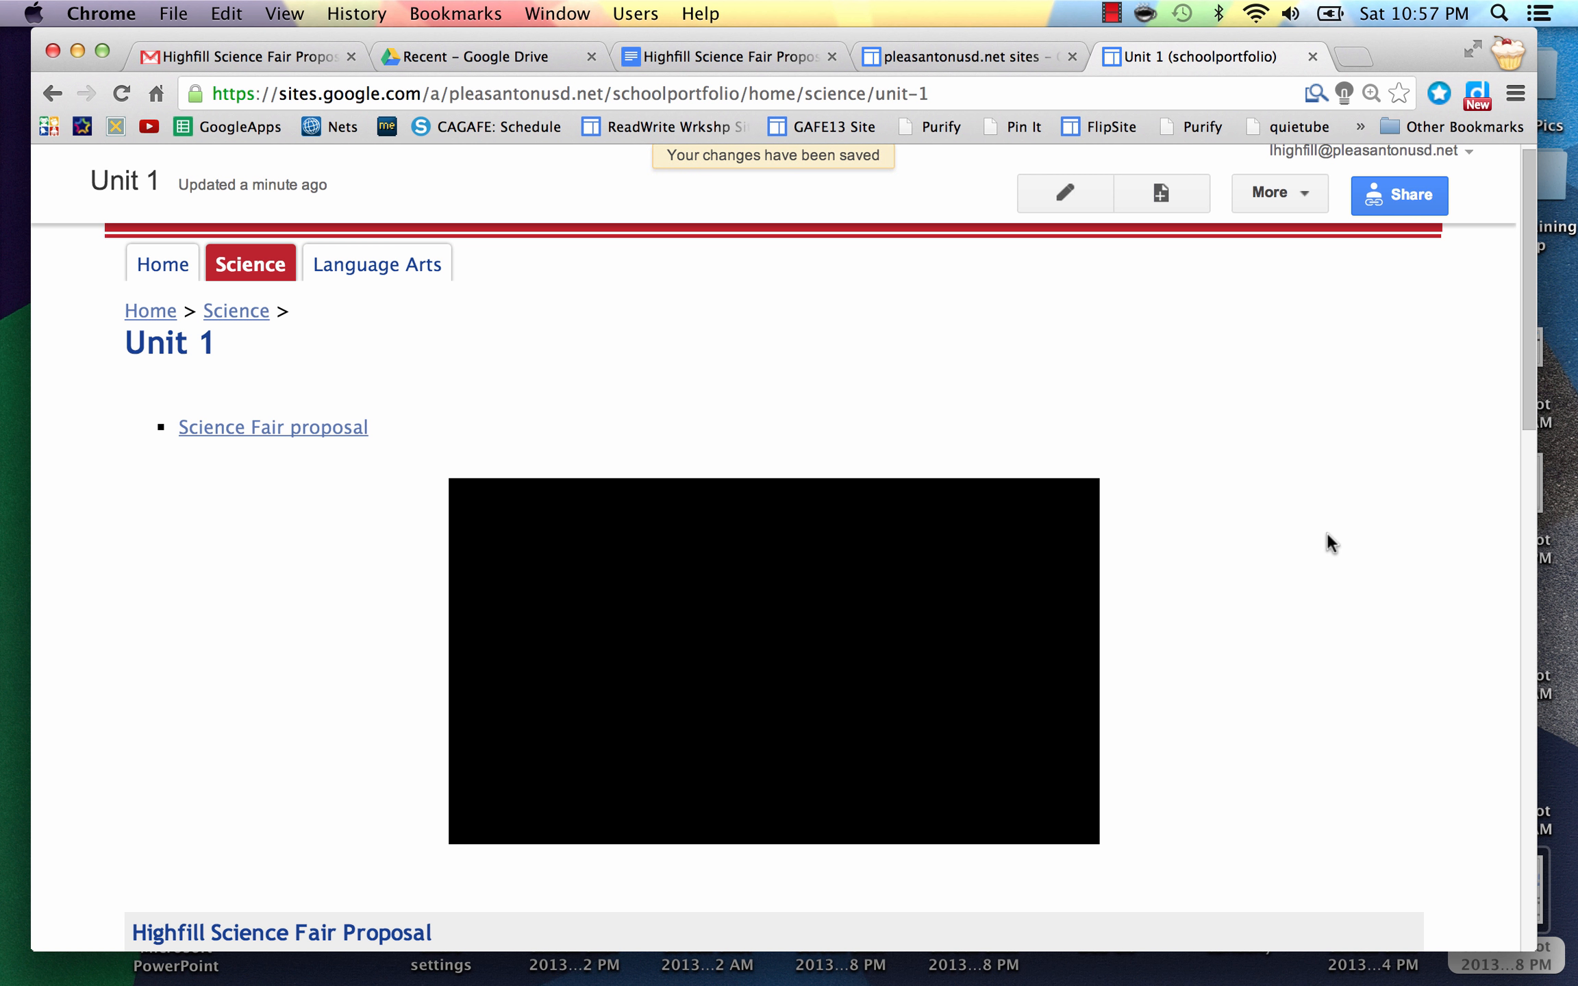
left_click(269, 429)
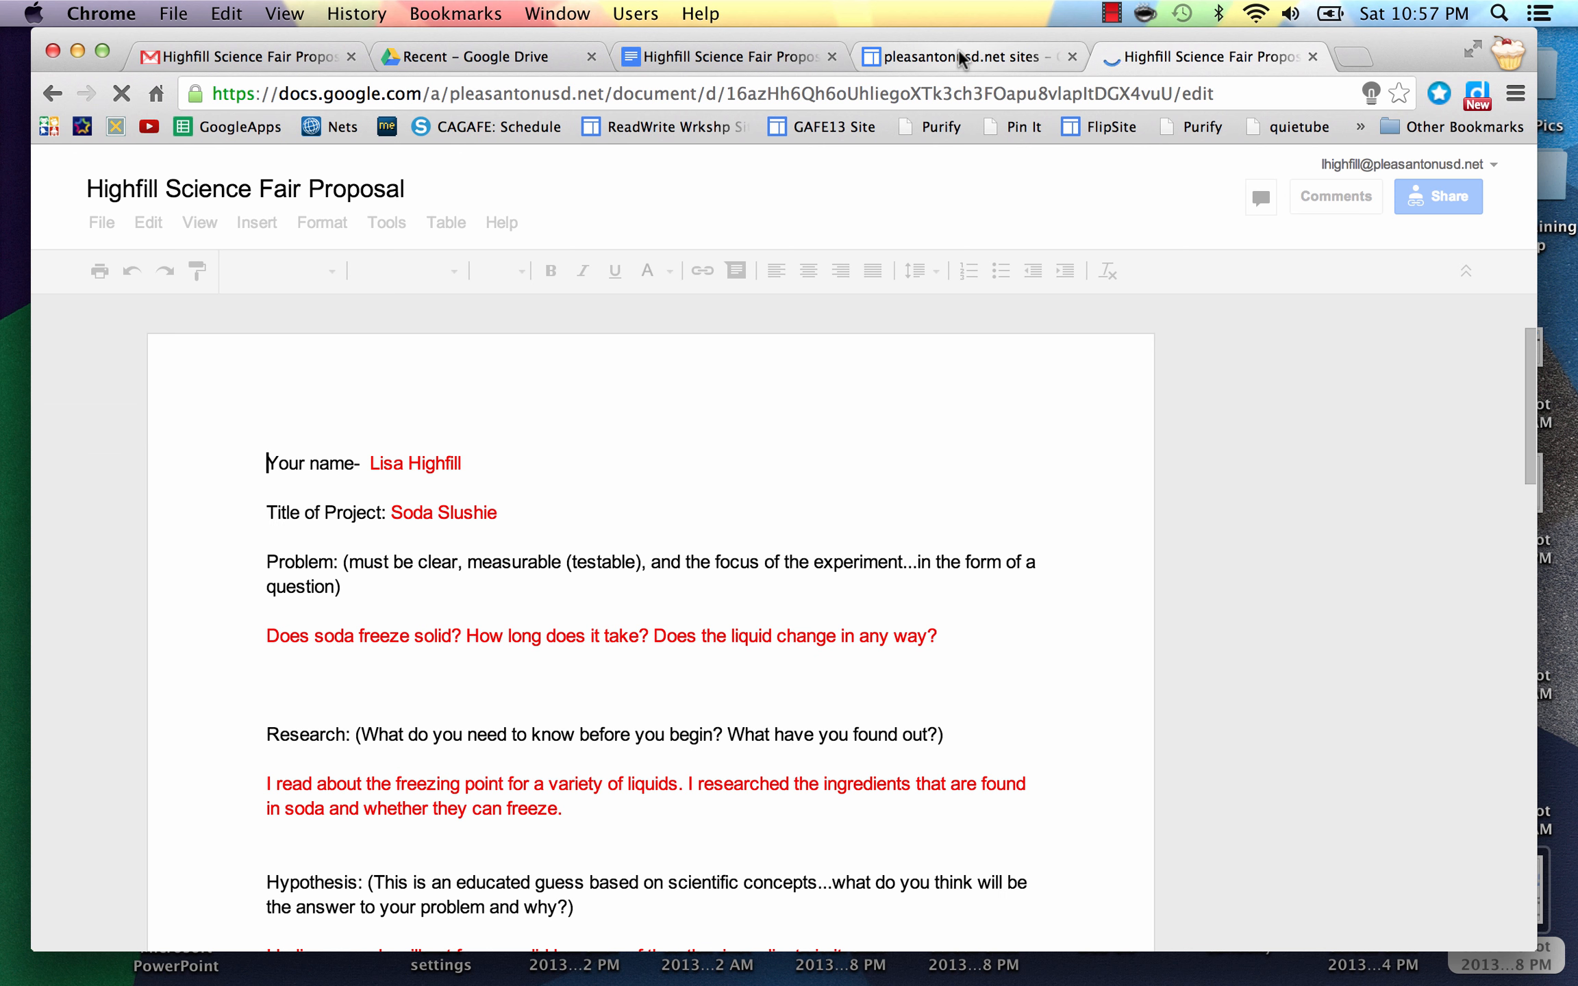
Step: Leave the proposal document tab, return to the Unit 1 site page and reload it
left_click(959, 53)
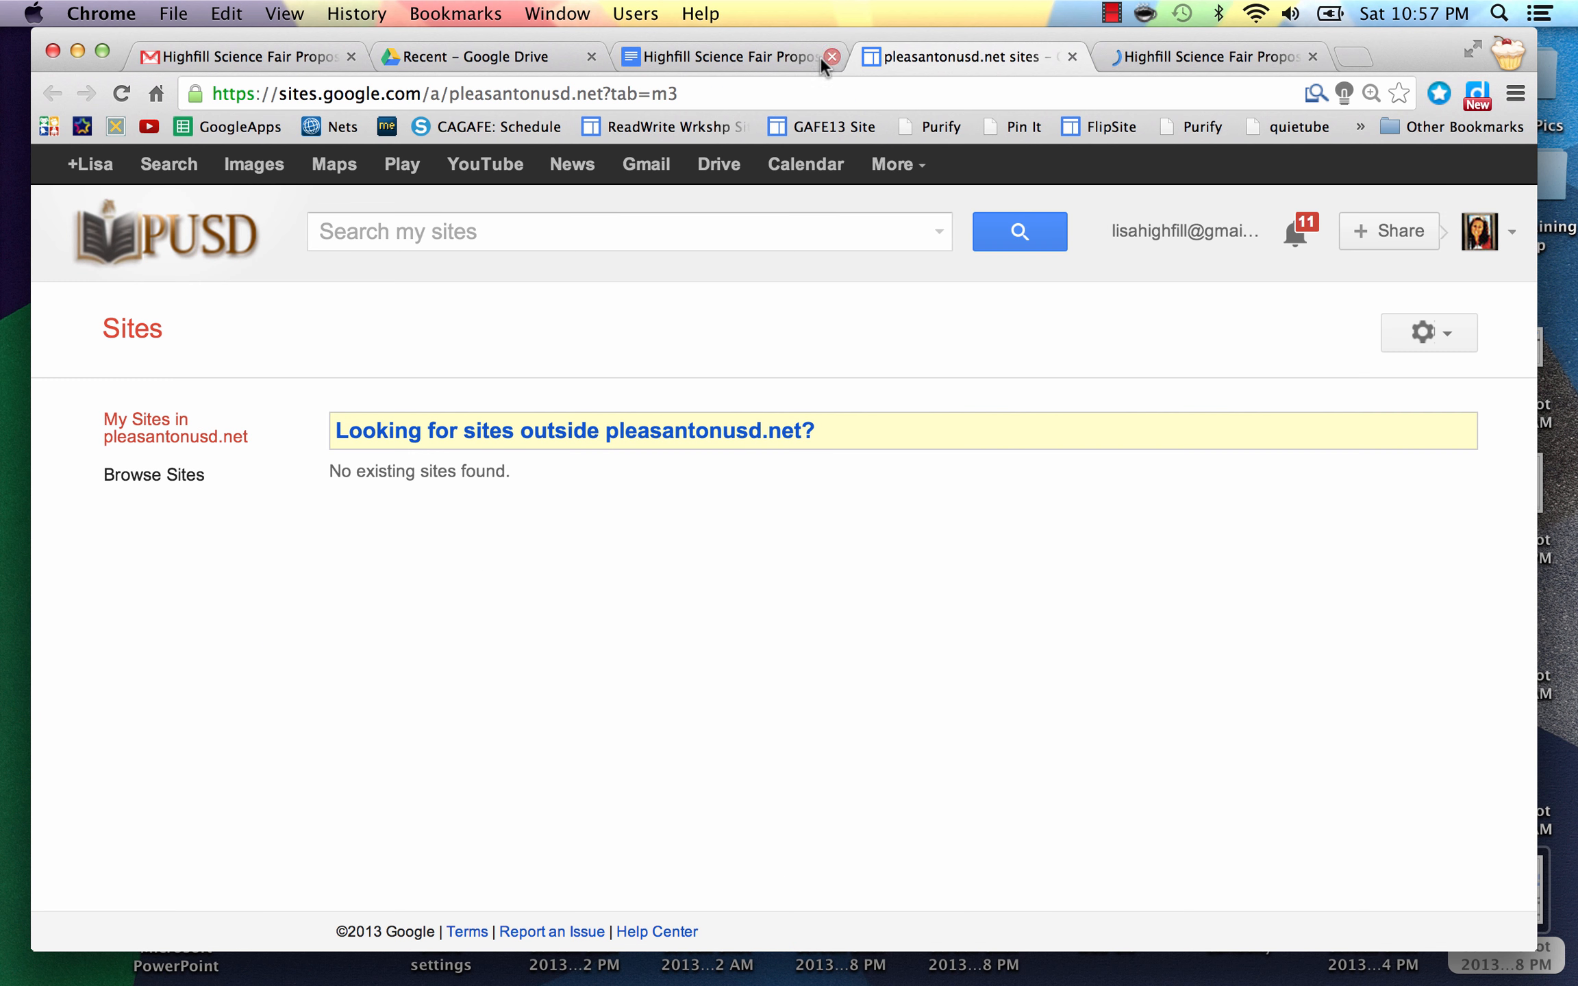
left_click(731, 53)
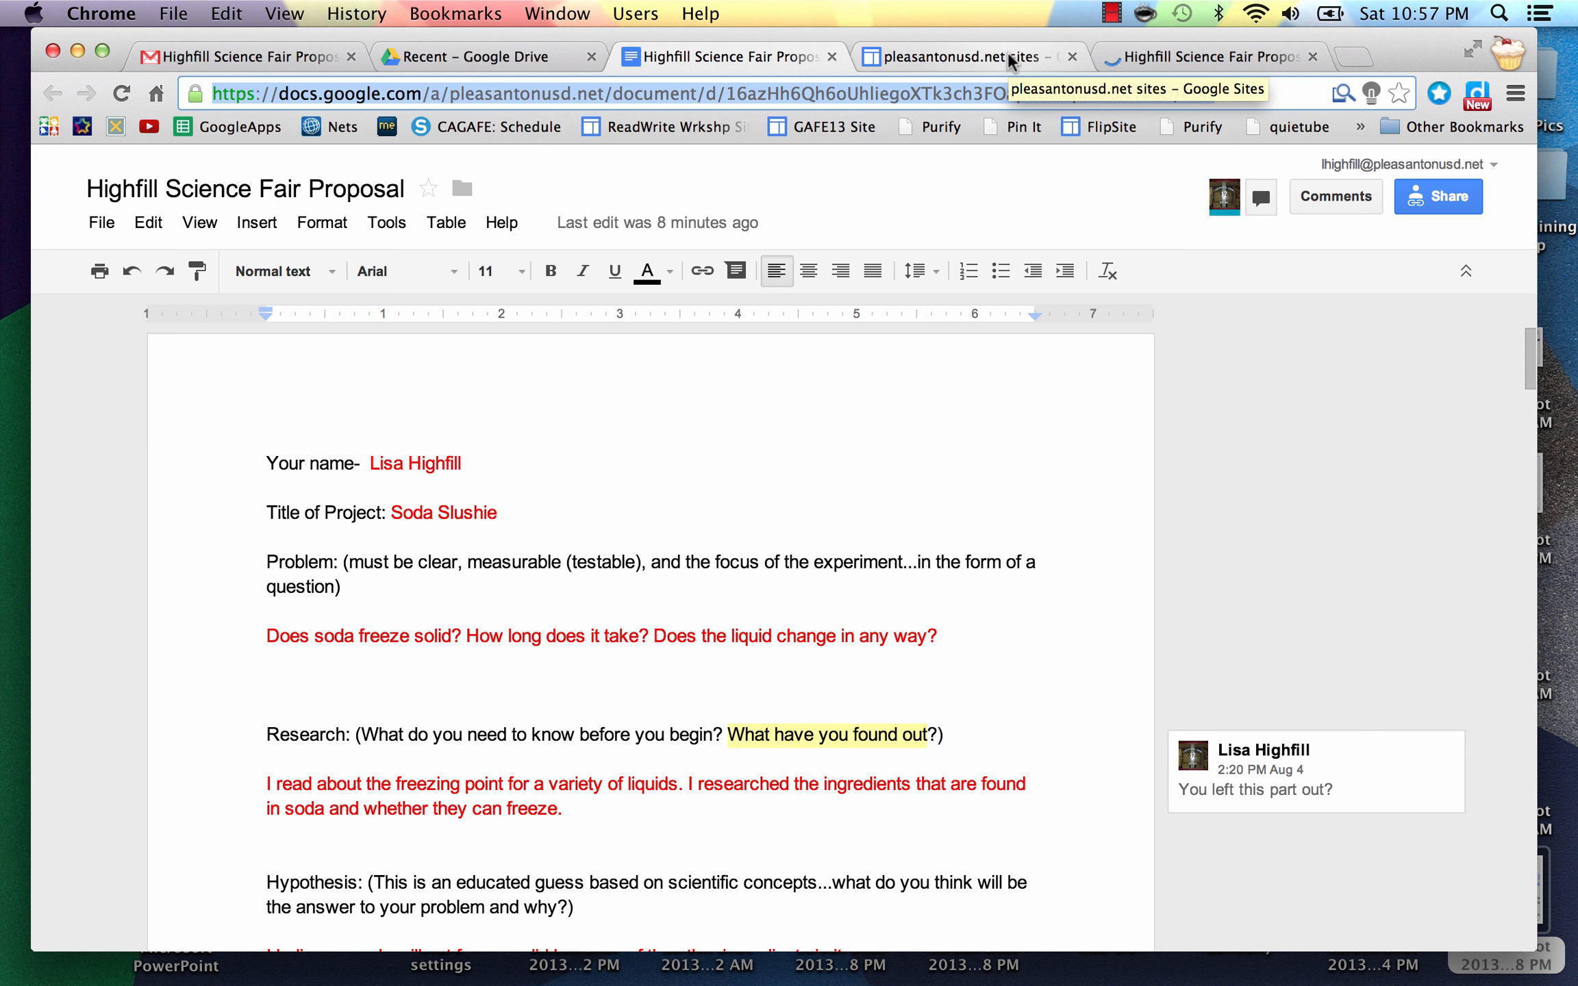
left_click(1178, 56)
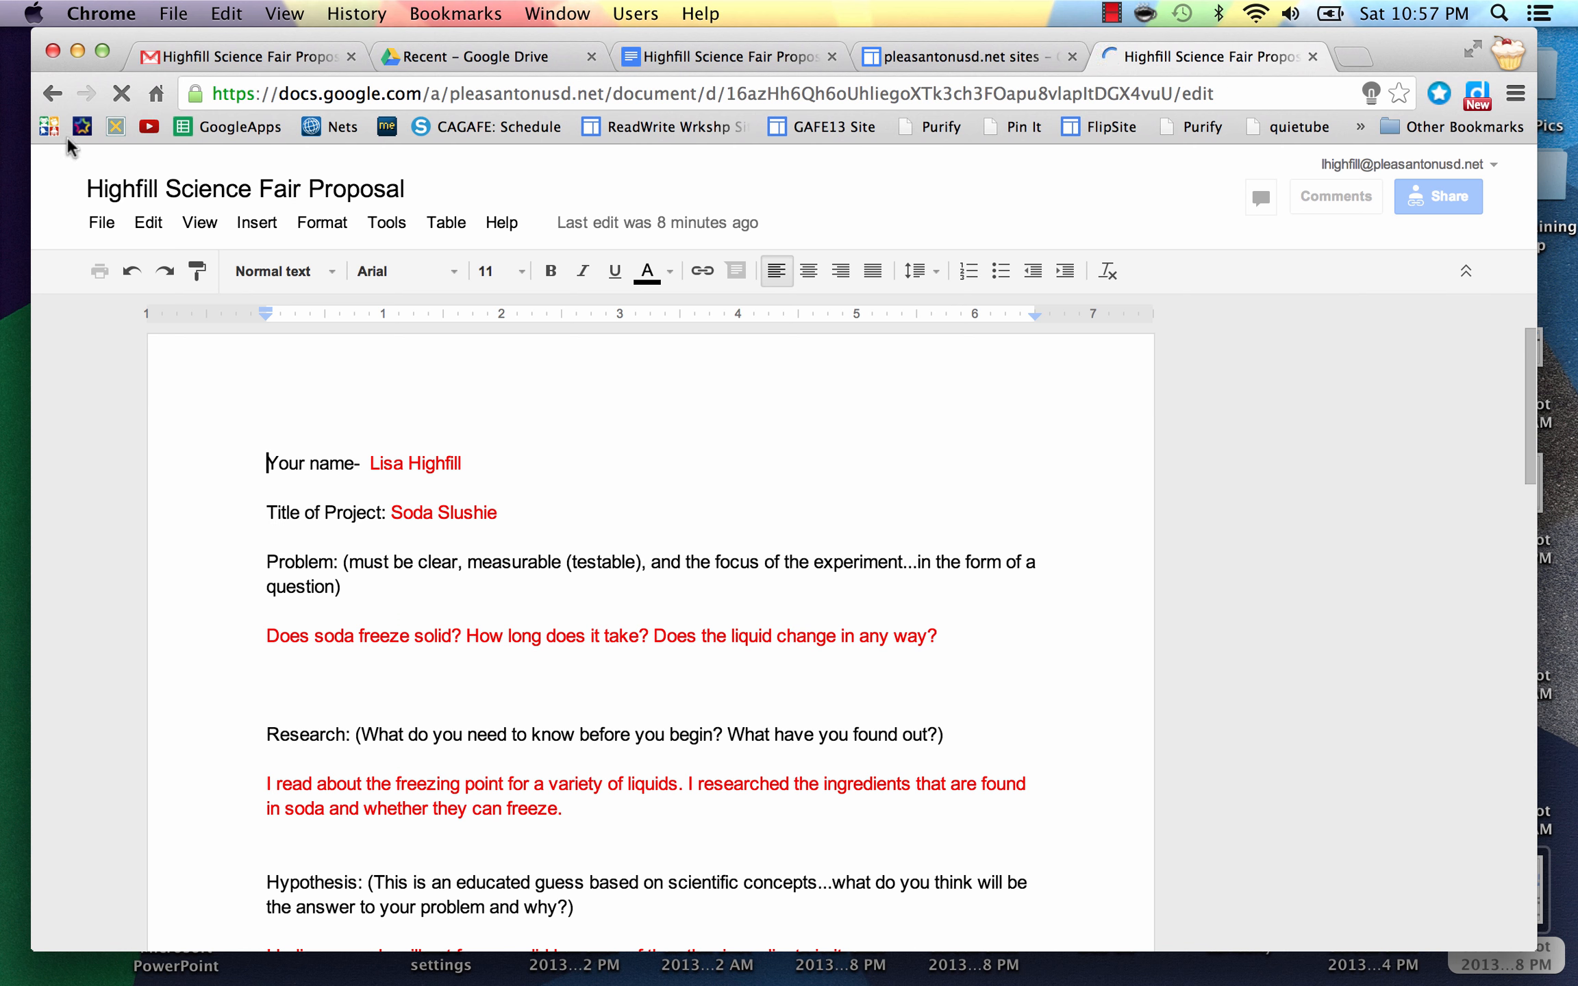
left_click(53, 93)
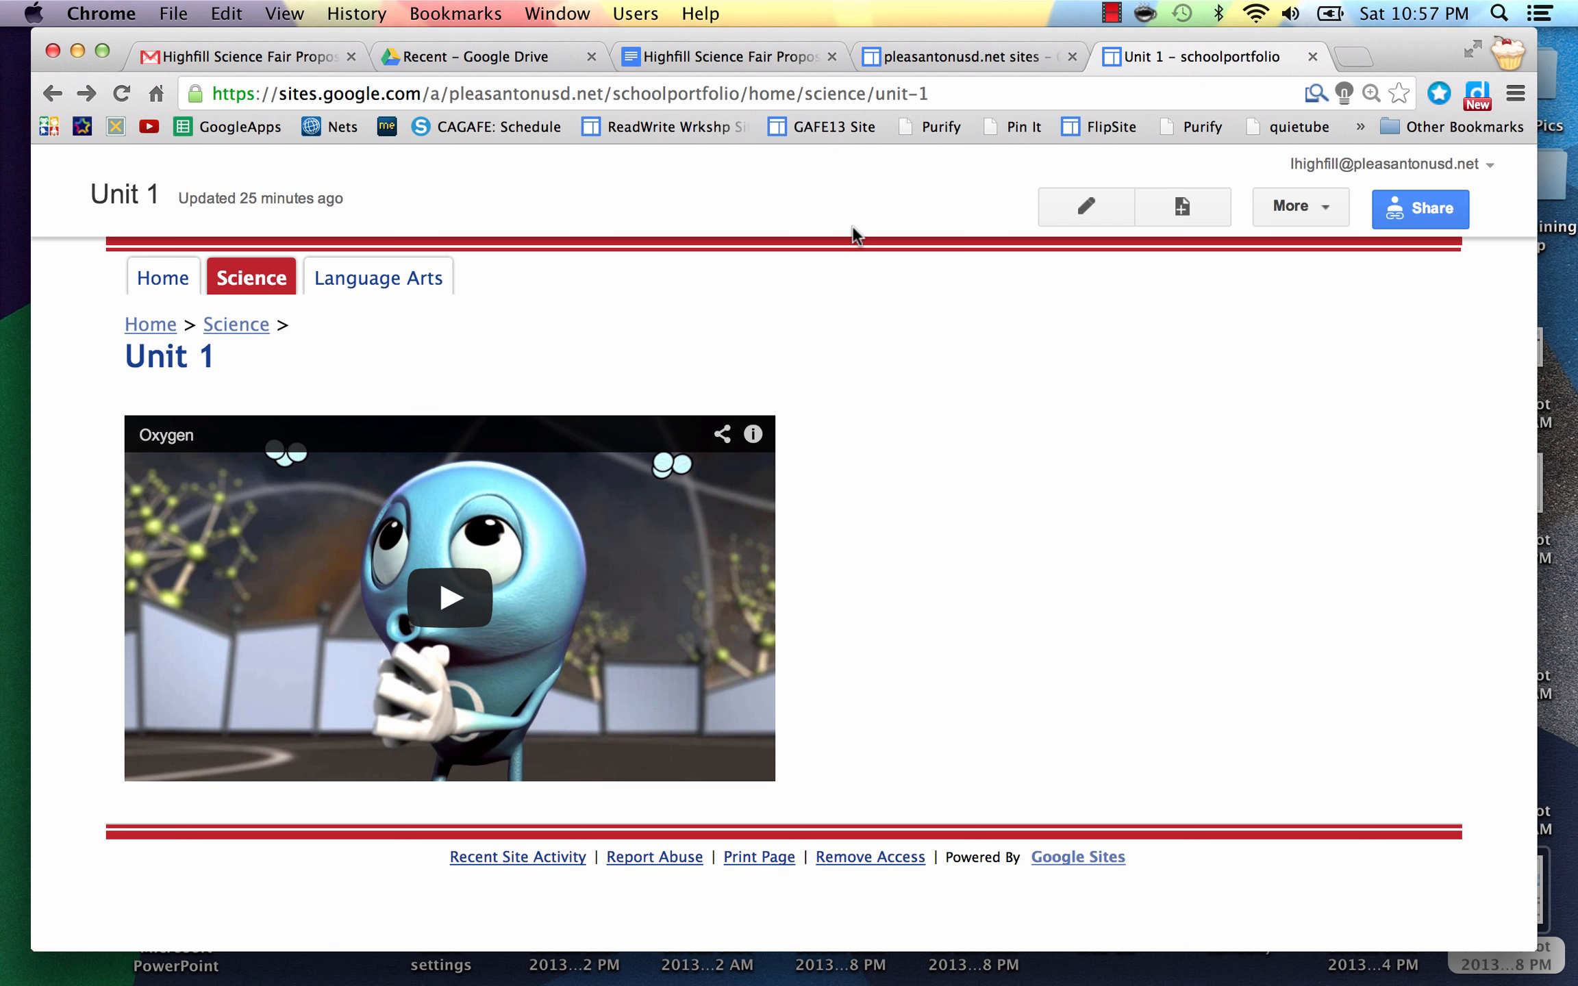
left_click(122, 94)
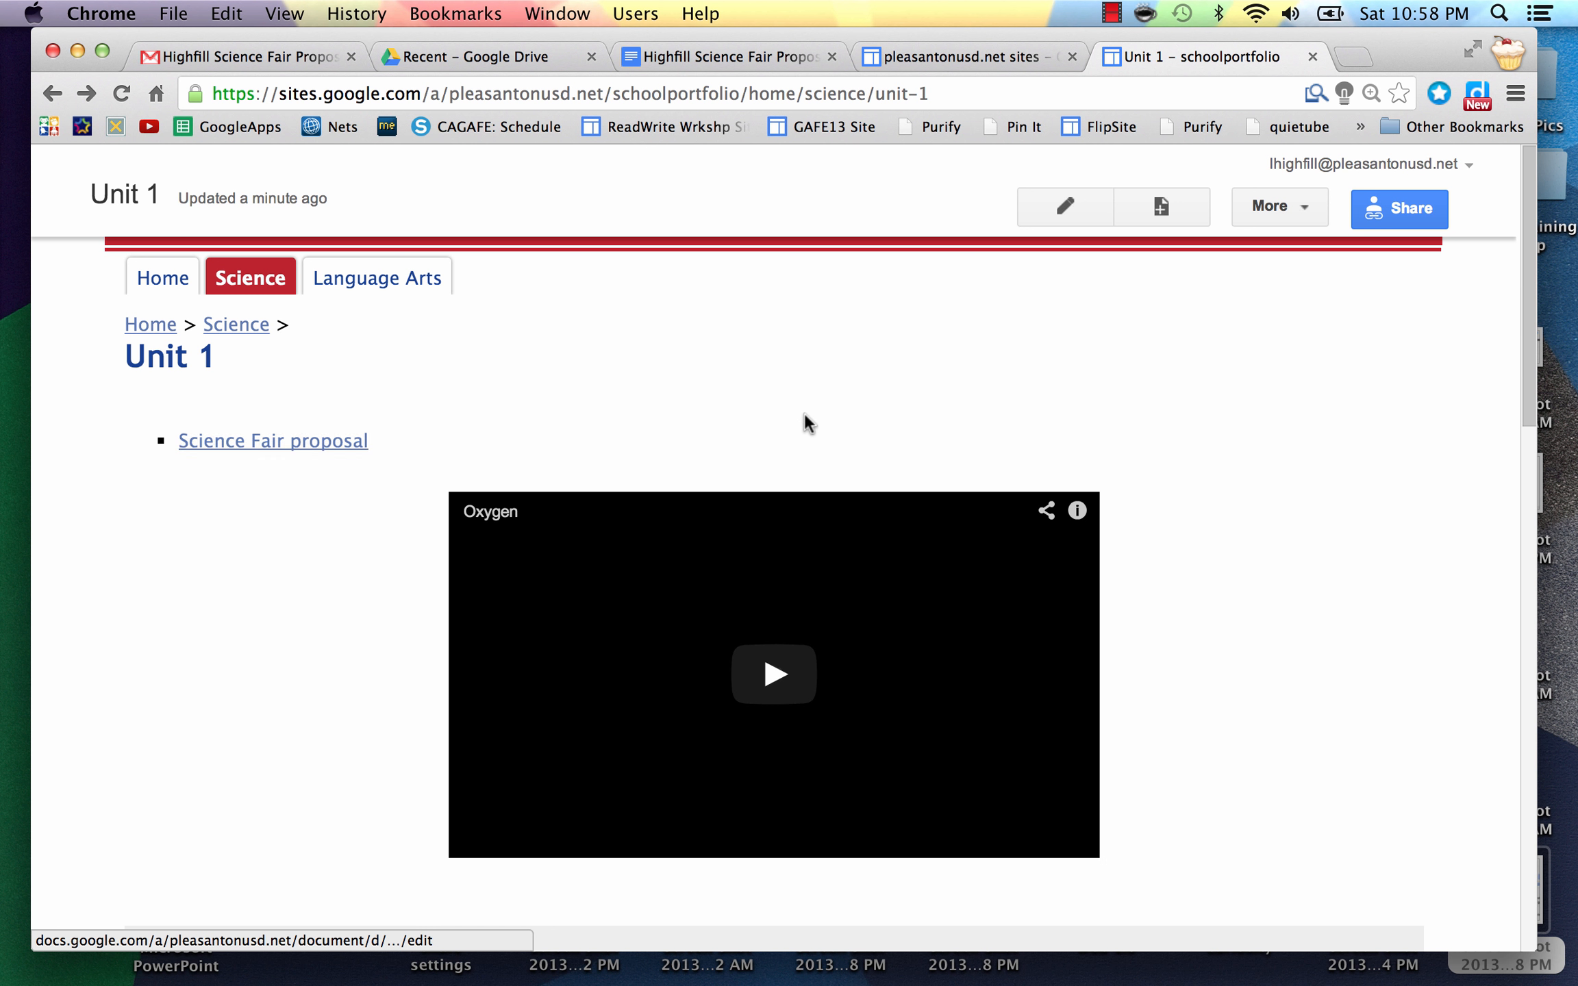
Step: Scroll through the Unit 1 page past the Oxygen video to the embedded Soda Slushie proposal, then back up
scroll(1204, 661, "down", 5)
scroll(1204, 661, "down", 3)
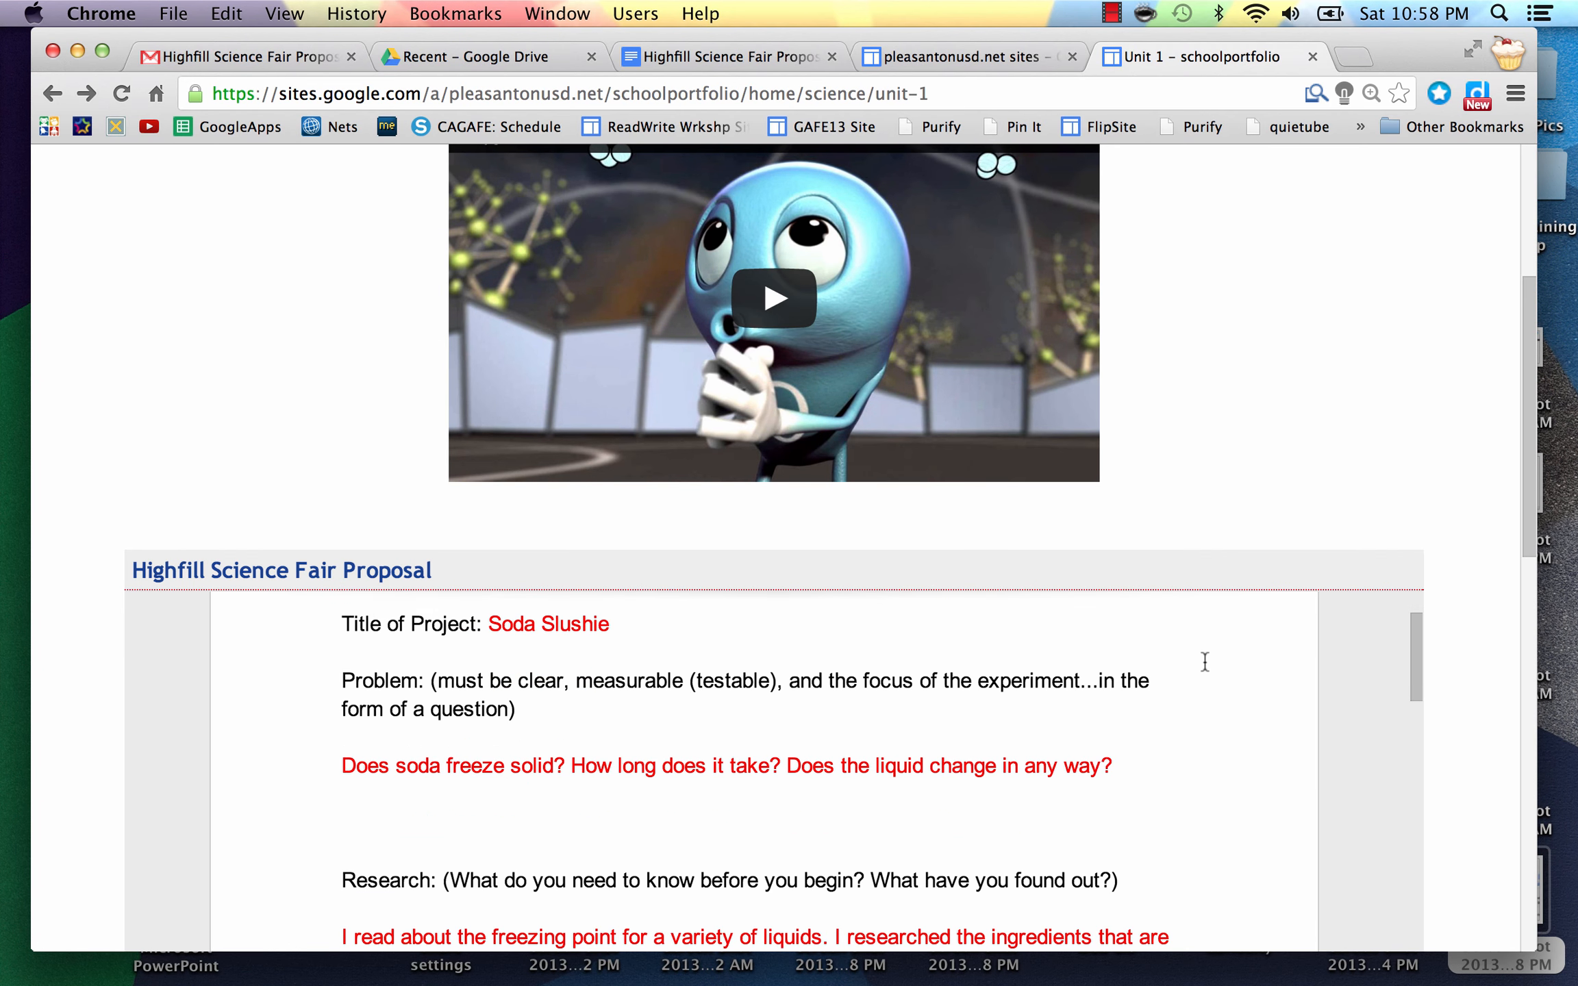
scroll(1476, 738, "down", 4)
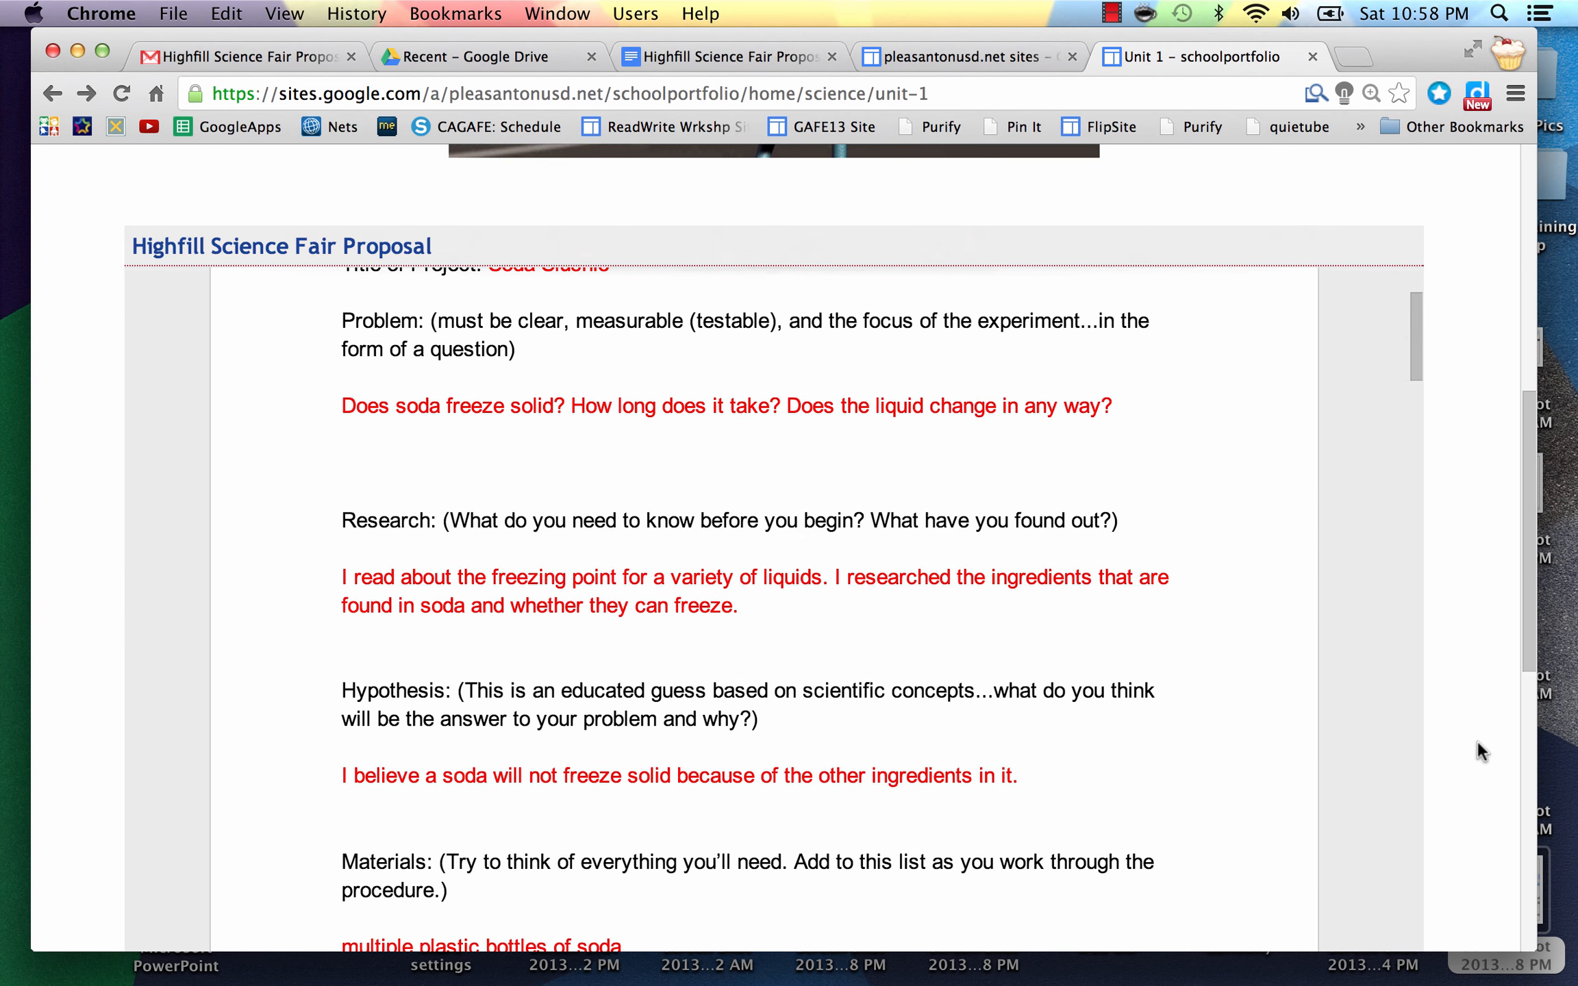
scroll(1476, 738, "up", 8)
scroll(1475, 739, "up", 5)
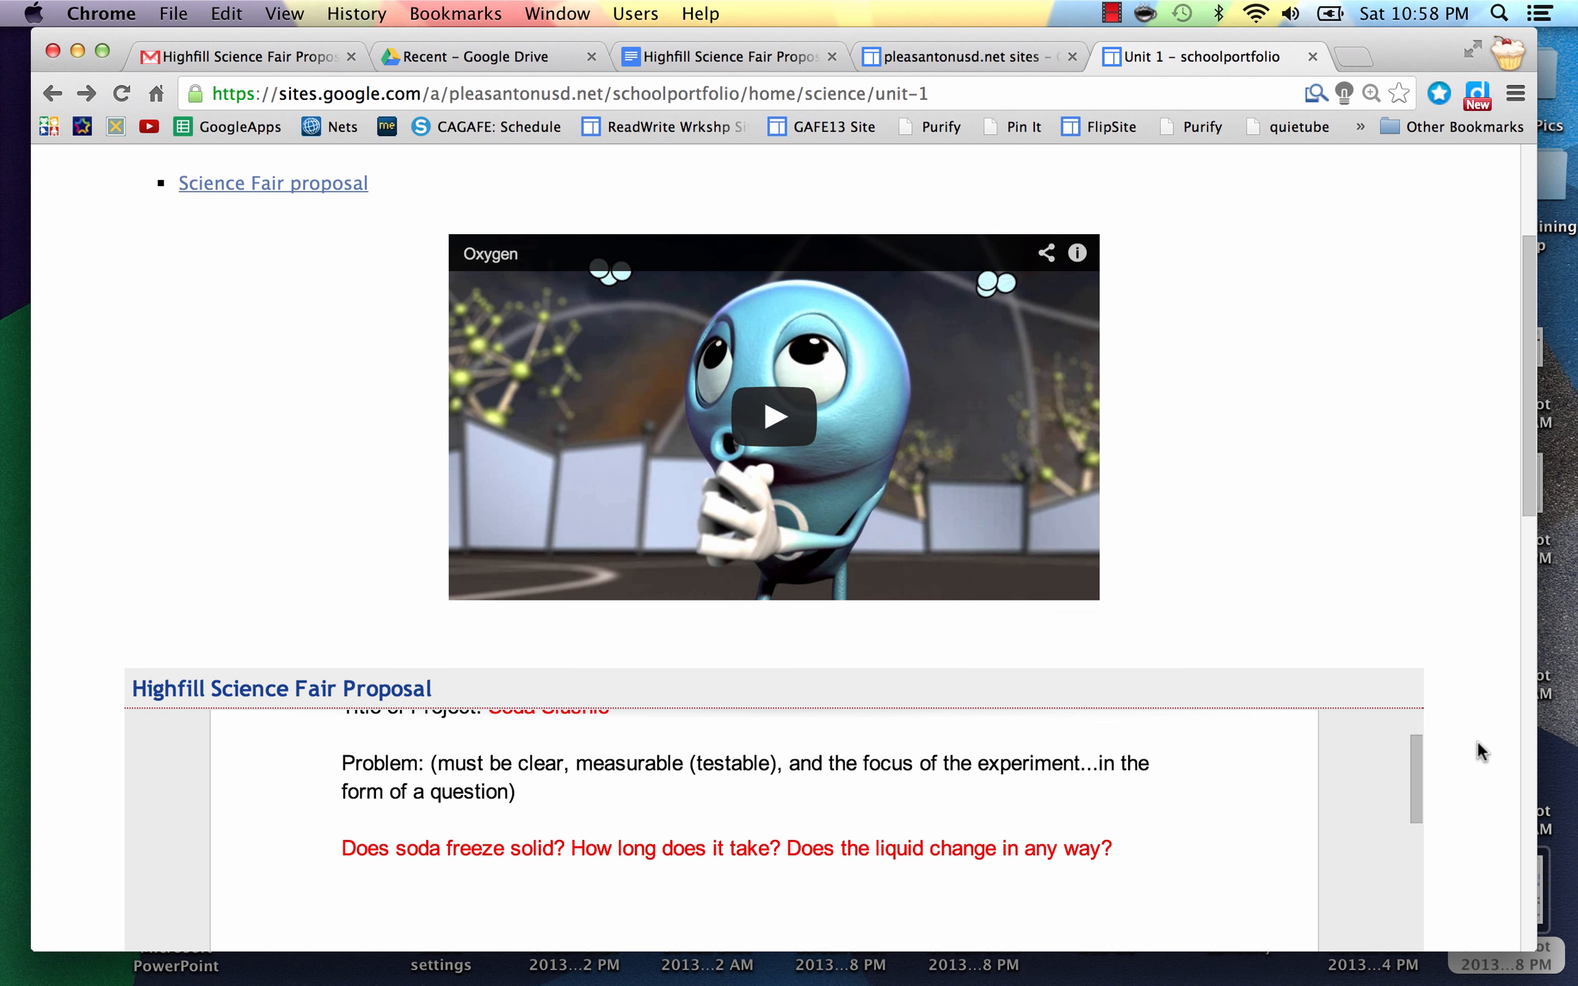